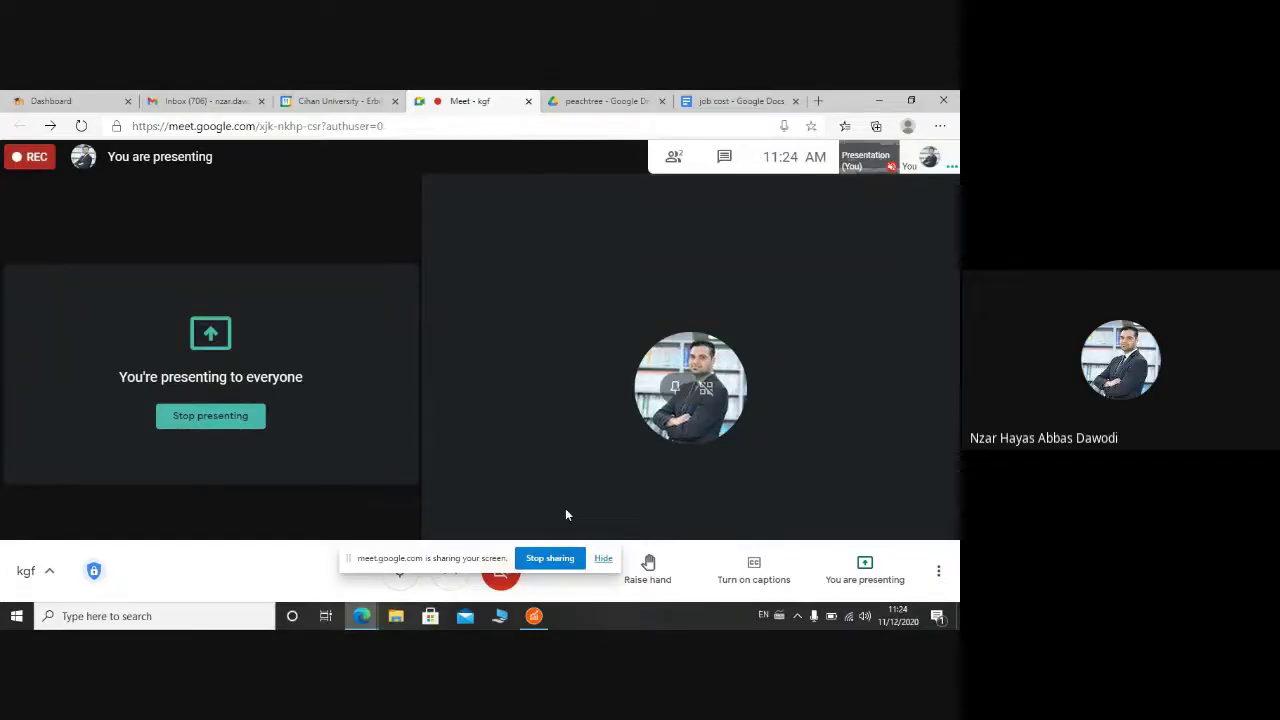
# Step: Bring the 'job cost' Google Docs document onto the shared Meet screen in place of Sage 50
pyautogui.click(540, 618)
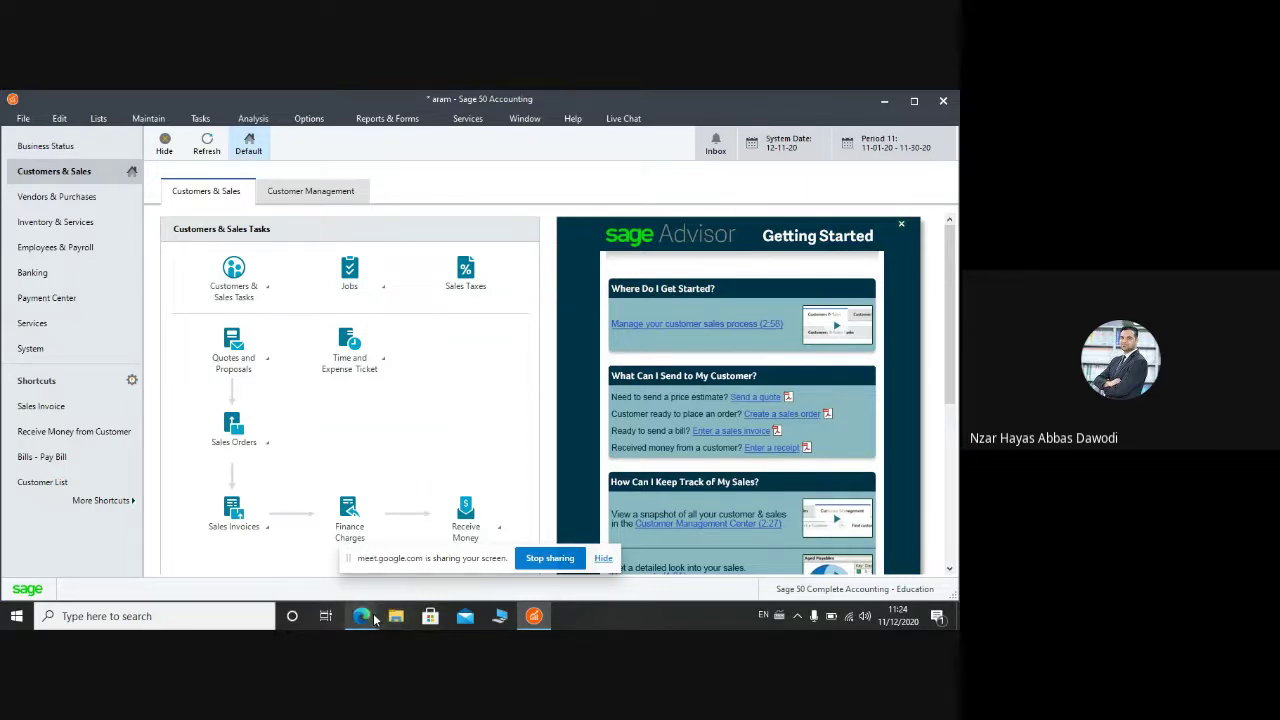
pyautogui.moveTo(375, 620)
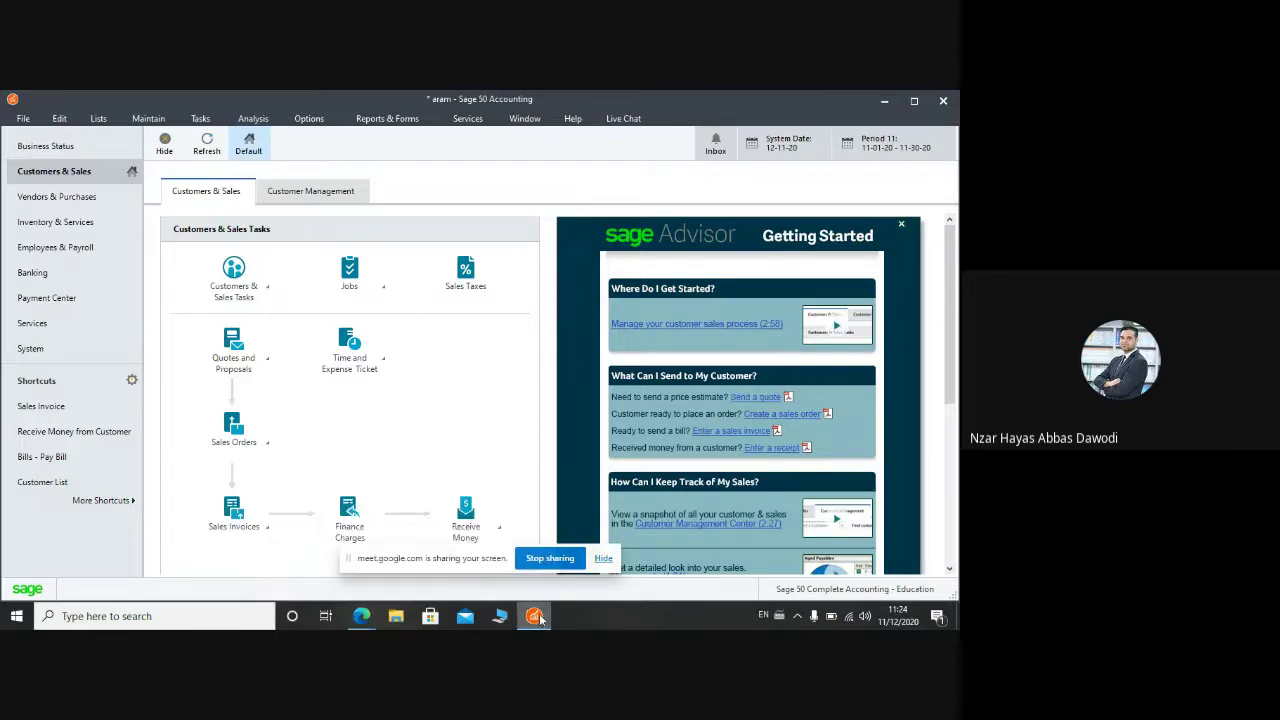
pyautogui.click(328, 548)
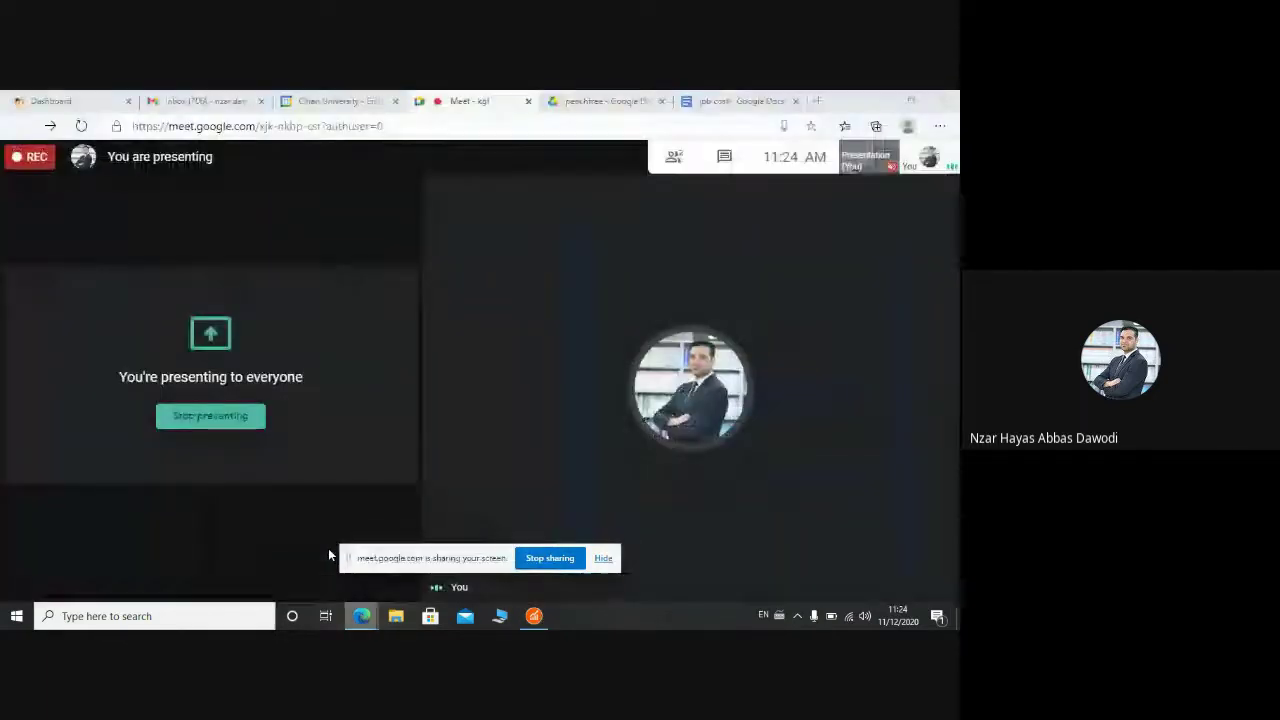
# Step: Read the door manufacturing job cost assignment from the top, then return to Sage 50
pyautogui.click(716, 97)
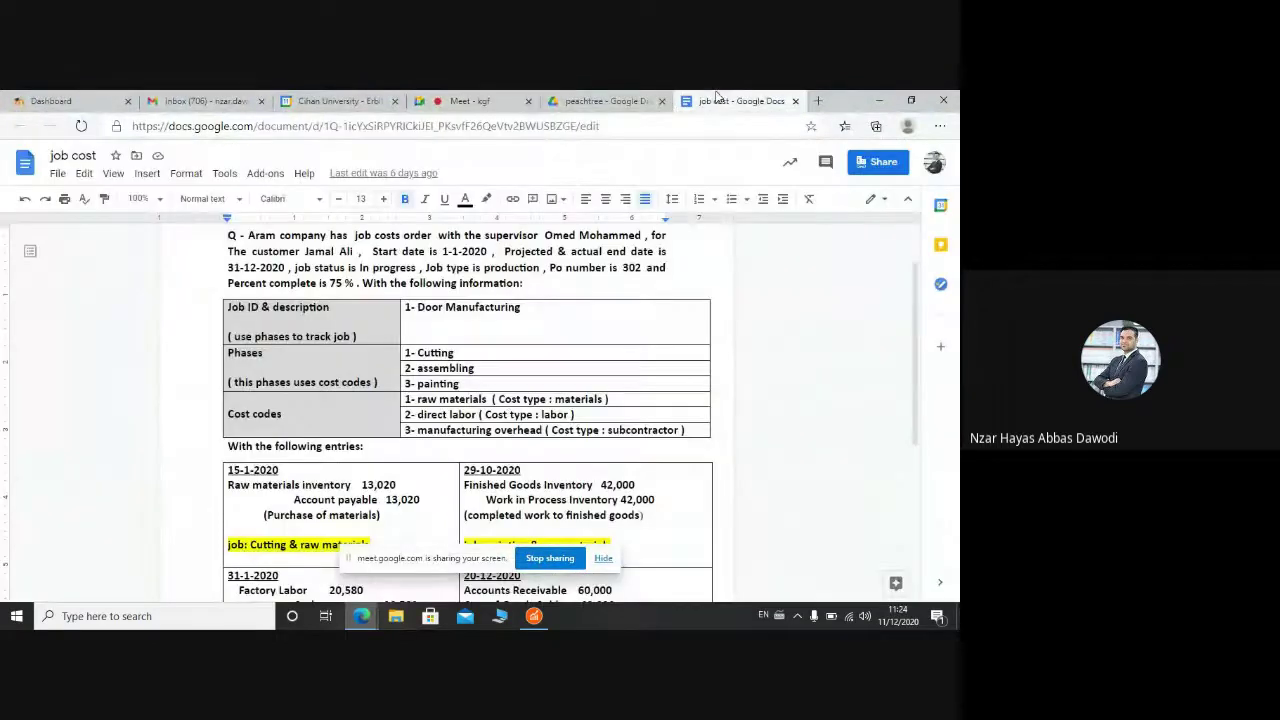
pyautogui.moveTo(914, 358); pyautogui.dragTo(914, 345)
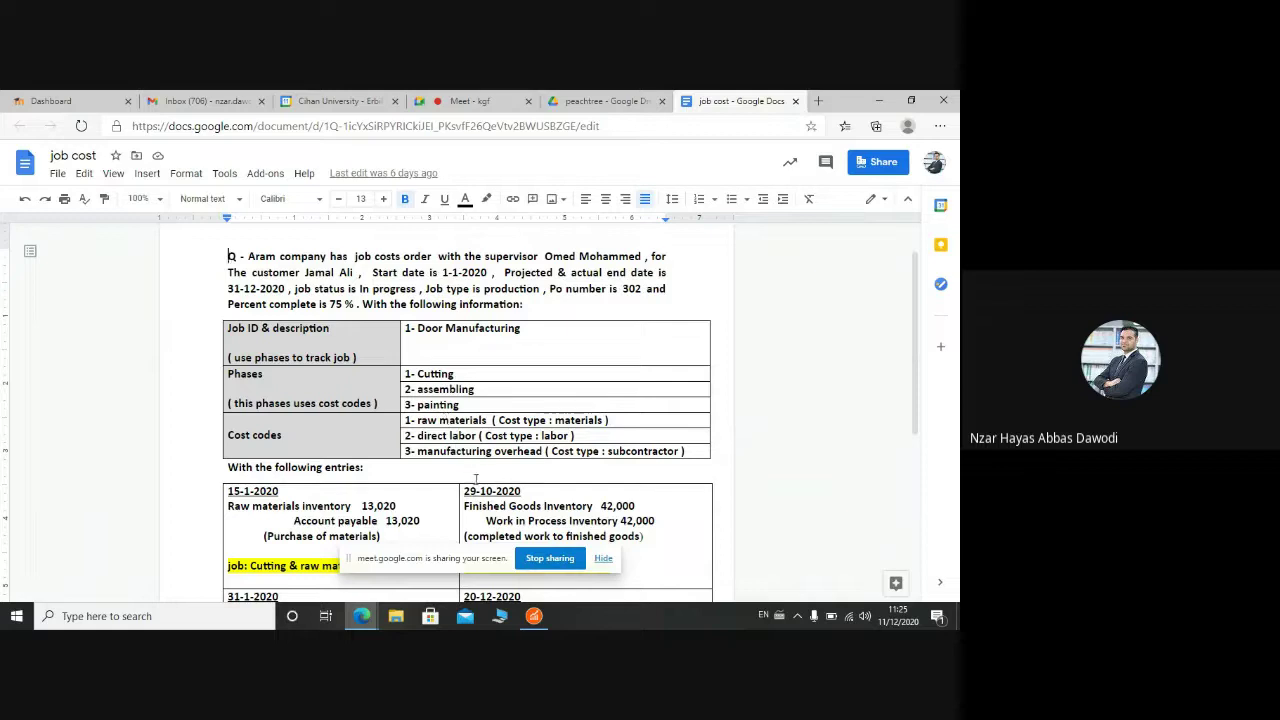
pyautogui.moveTo(533, 615)
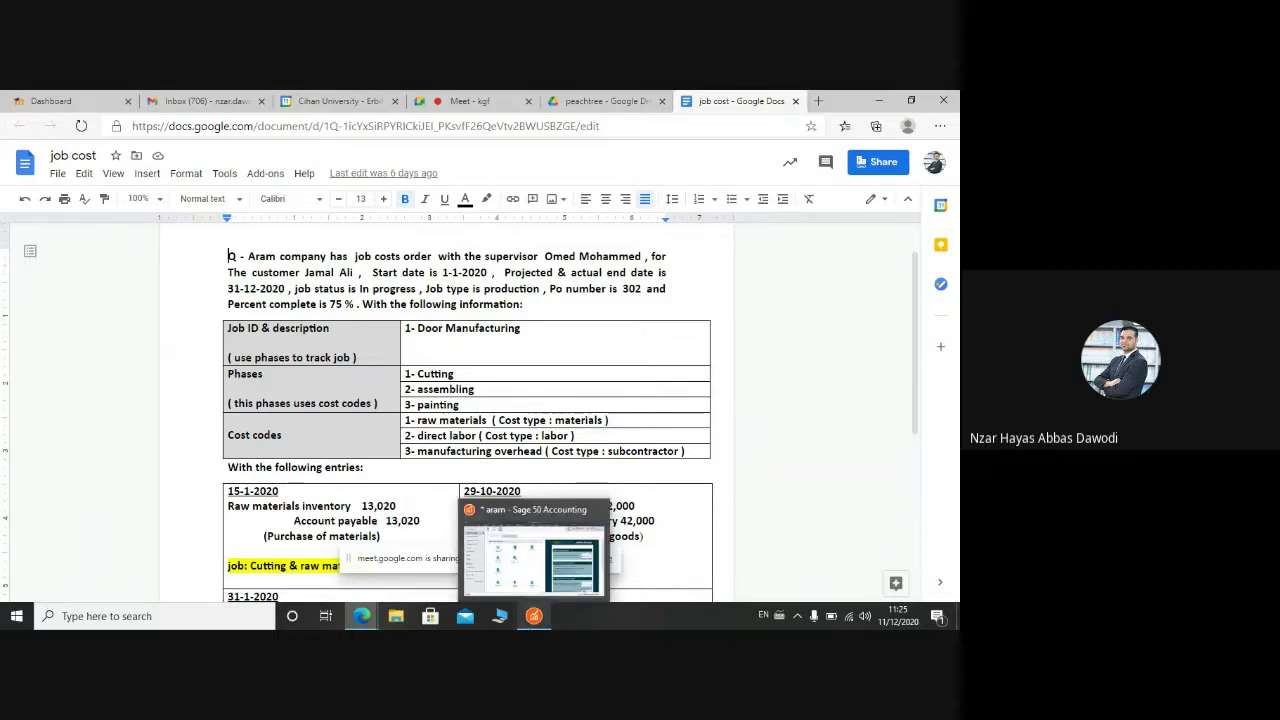
pyautogui.click(533, 550)
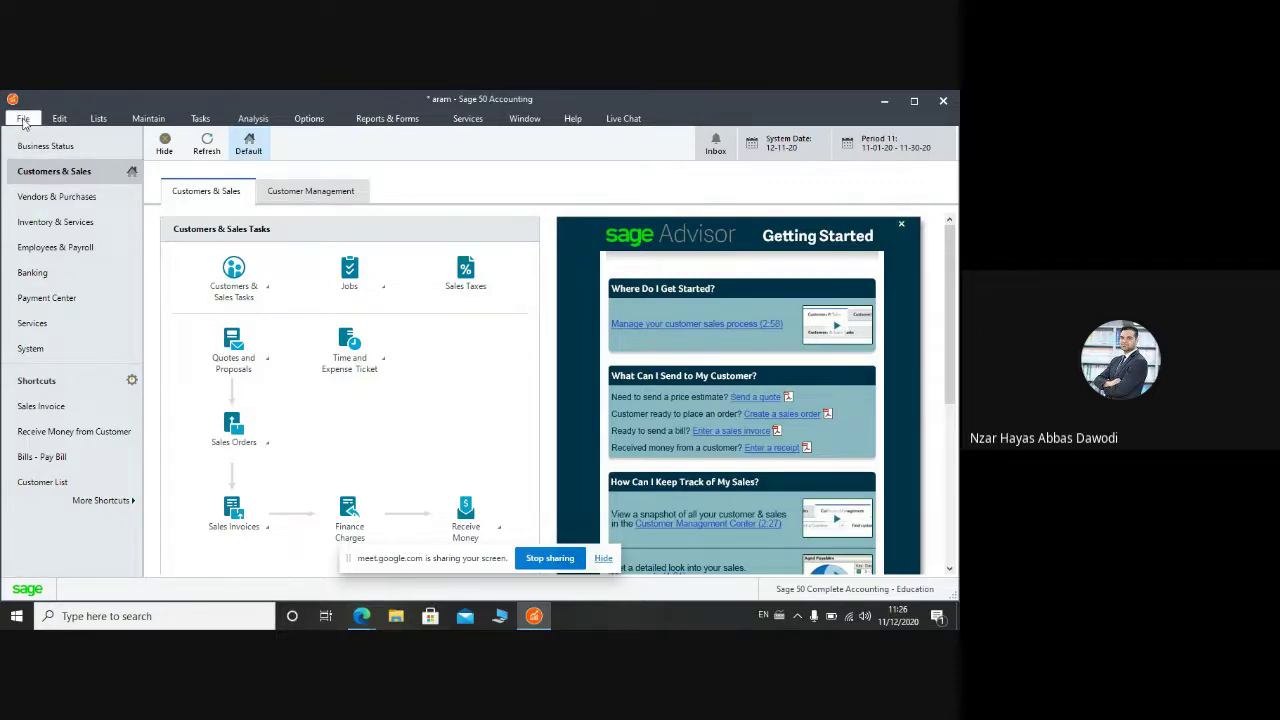
# Step: Create a new company, accepting the default setup method, posting method and twelve monthly periods
pyautogui.click(23, 122)
pyautogui.press('Escape')
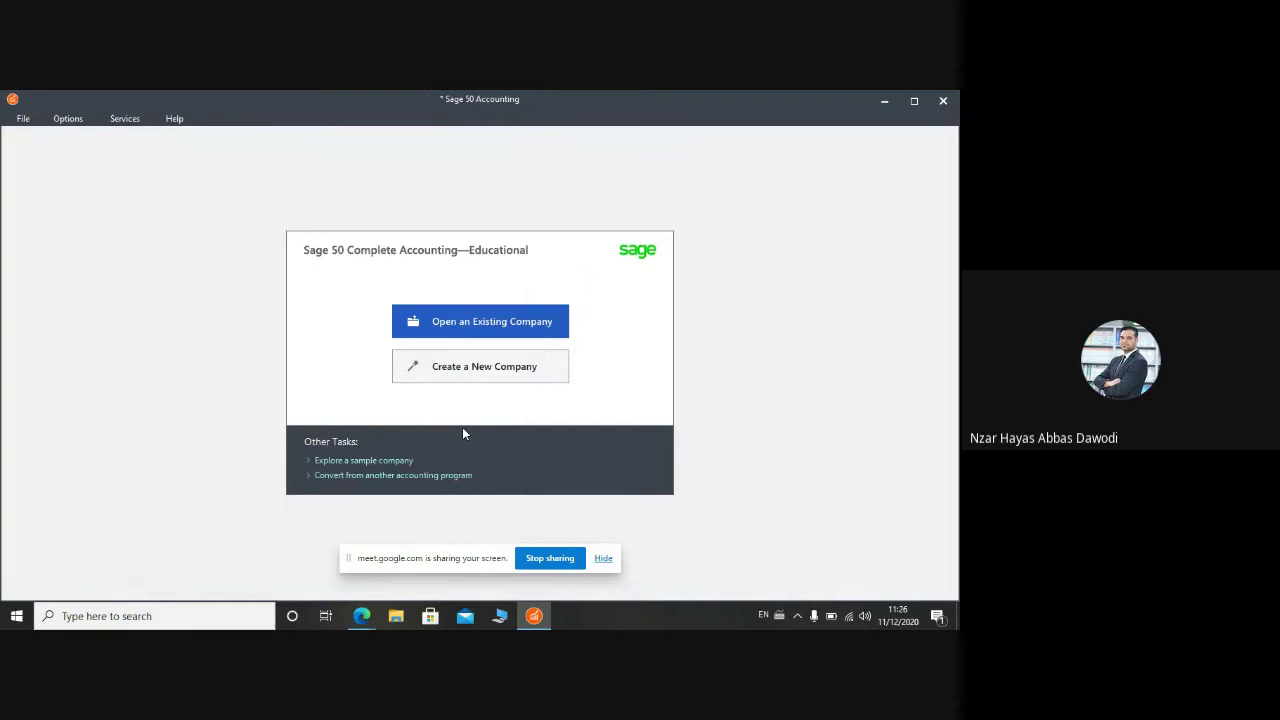
pyautogui.click(461, 370)
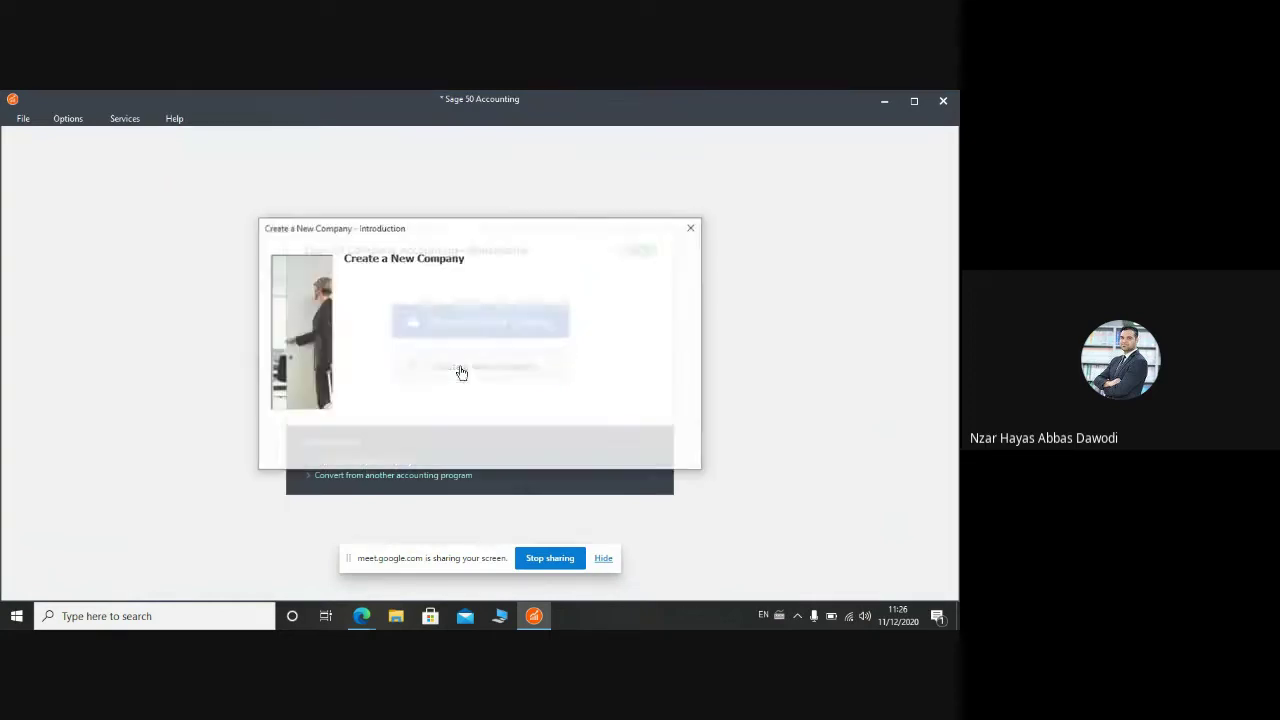
pyautogui.click(550, 462)
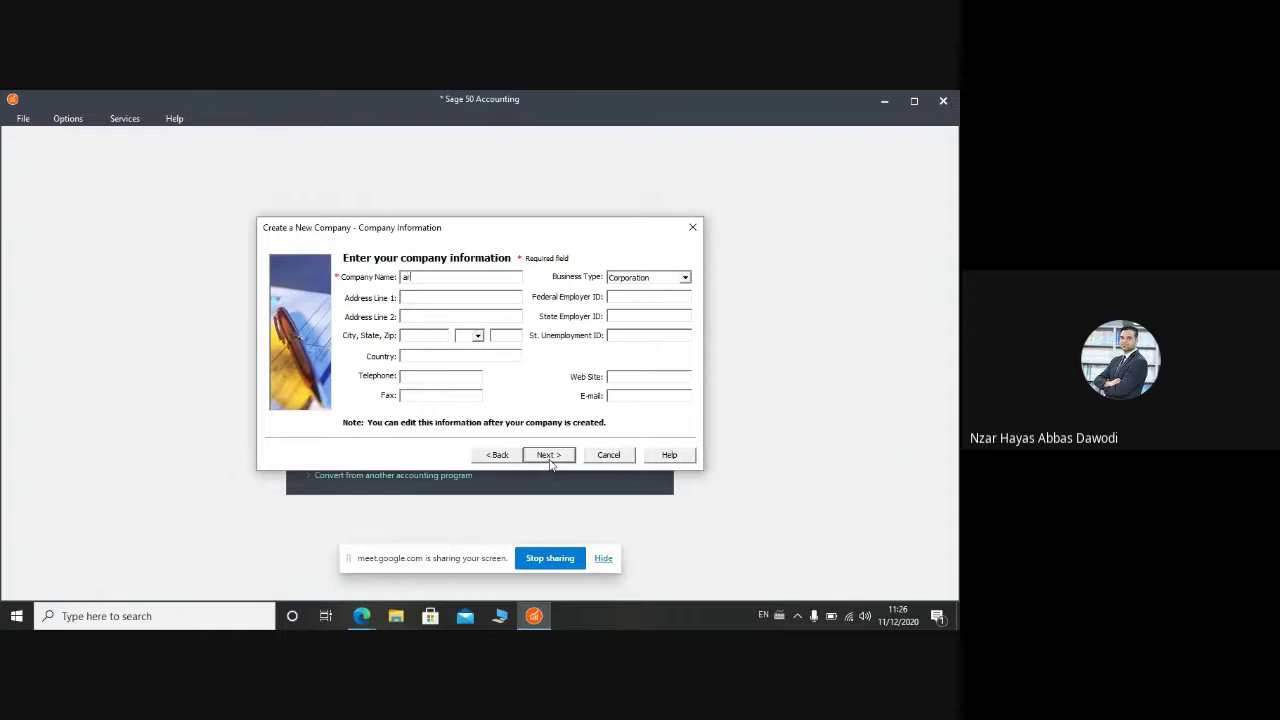
pyautogui.click(550, 455)
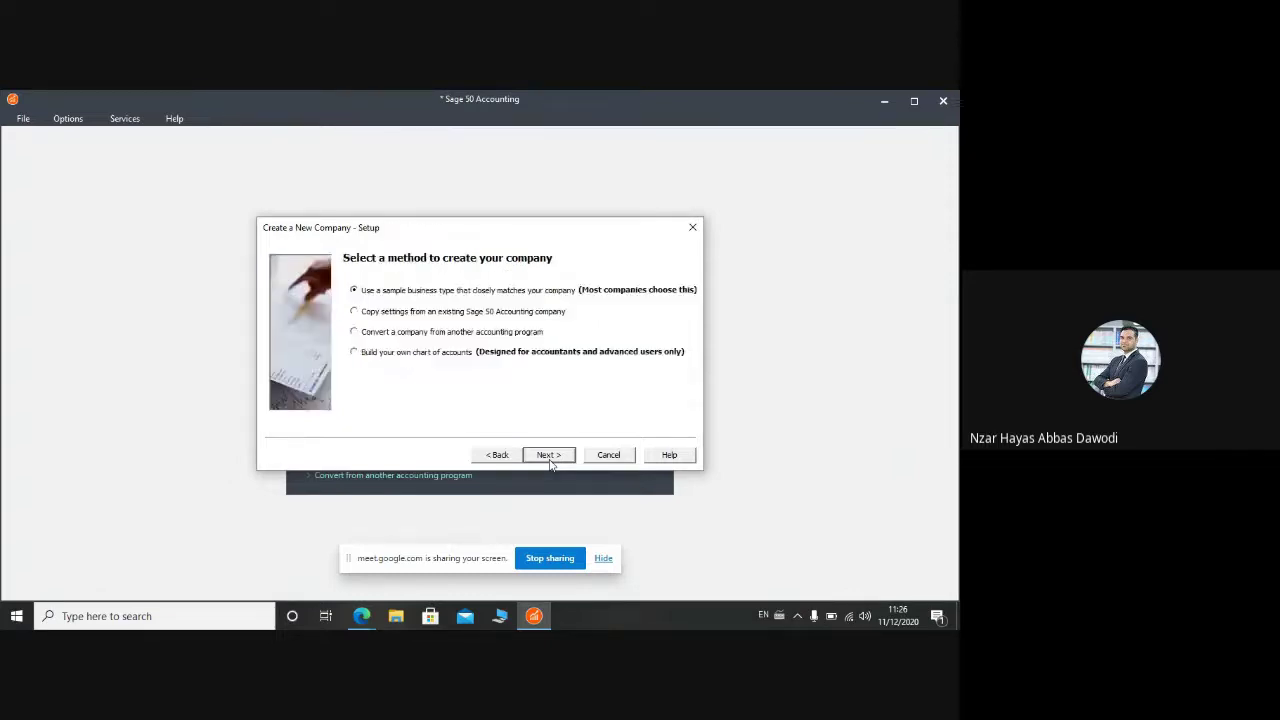
pyautogui.click(550, 455)
pyautogui.click(550, 455)
pyautogui.click(550, 455)
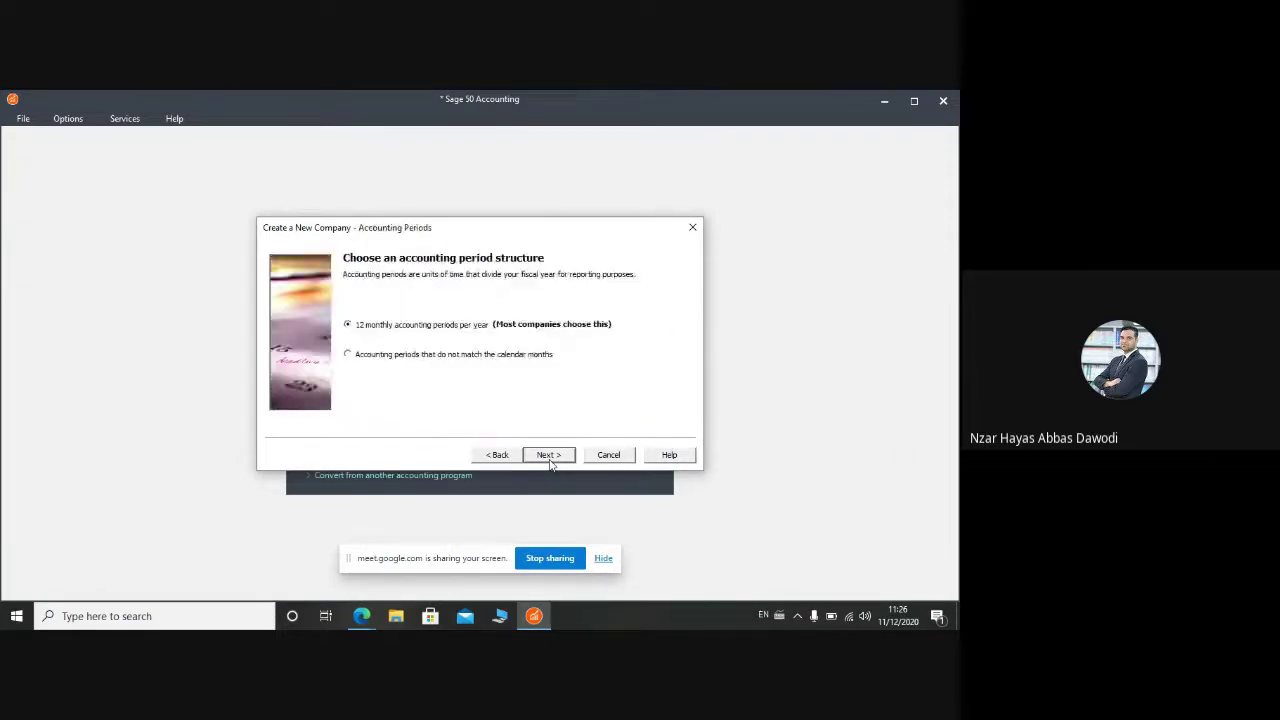
pyautogui.click(550, 455)
pyautogui.click(550, 455)
pyautogui.click(549, 455)
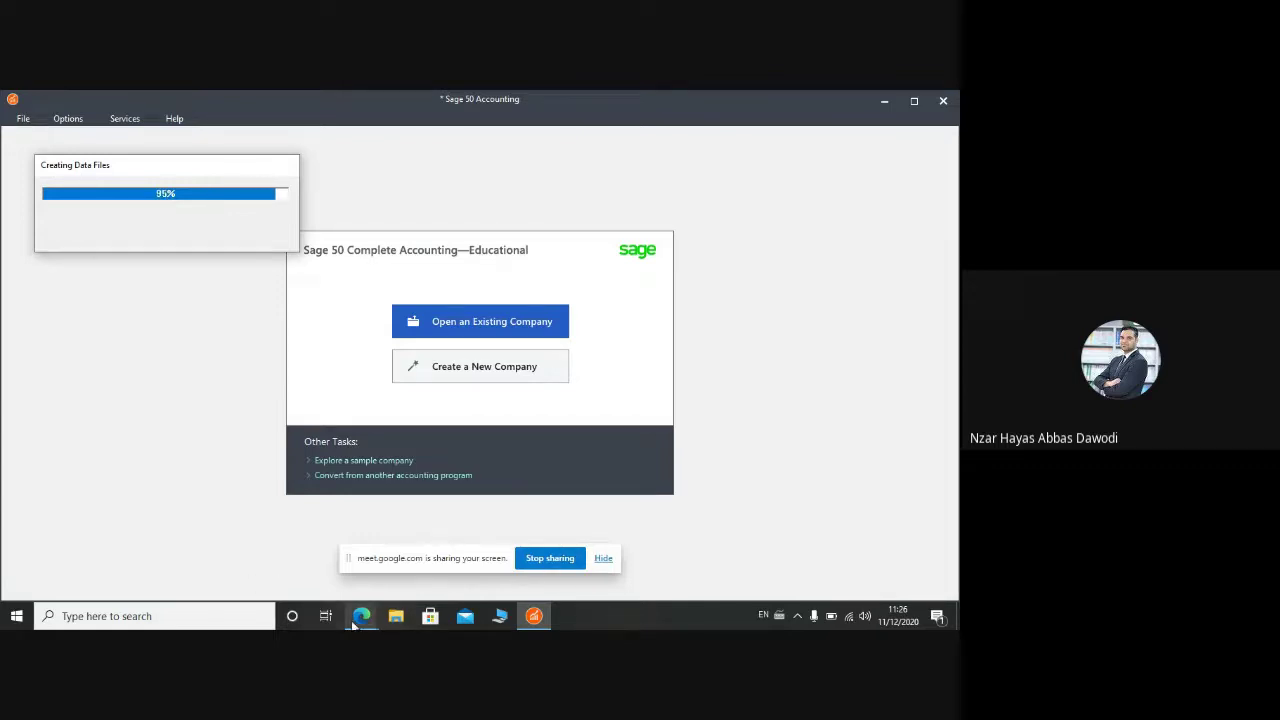
# Step: Glance at the job cost document and come back to Sage 50
pyautogui.moveTo(357, 620)
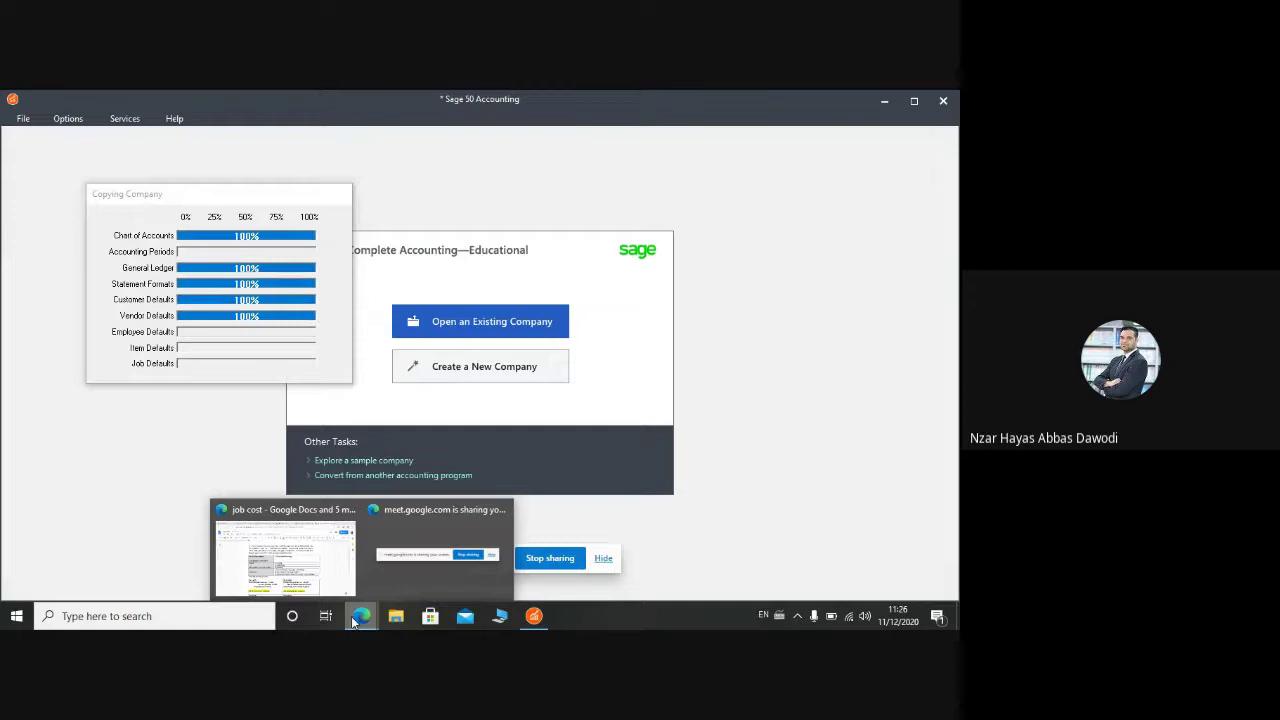
pyautogui.click(300, 512)
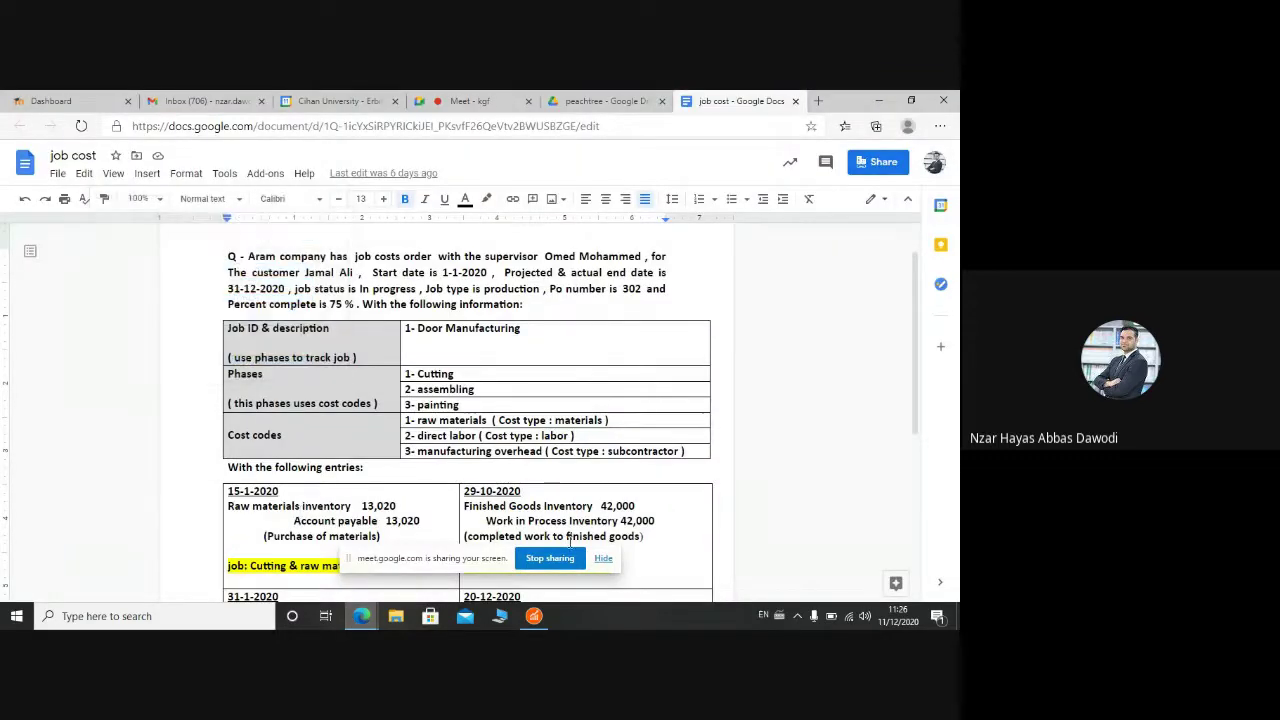
pyautogui.click(546, 616)
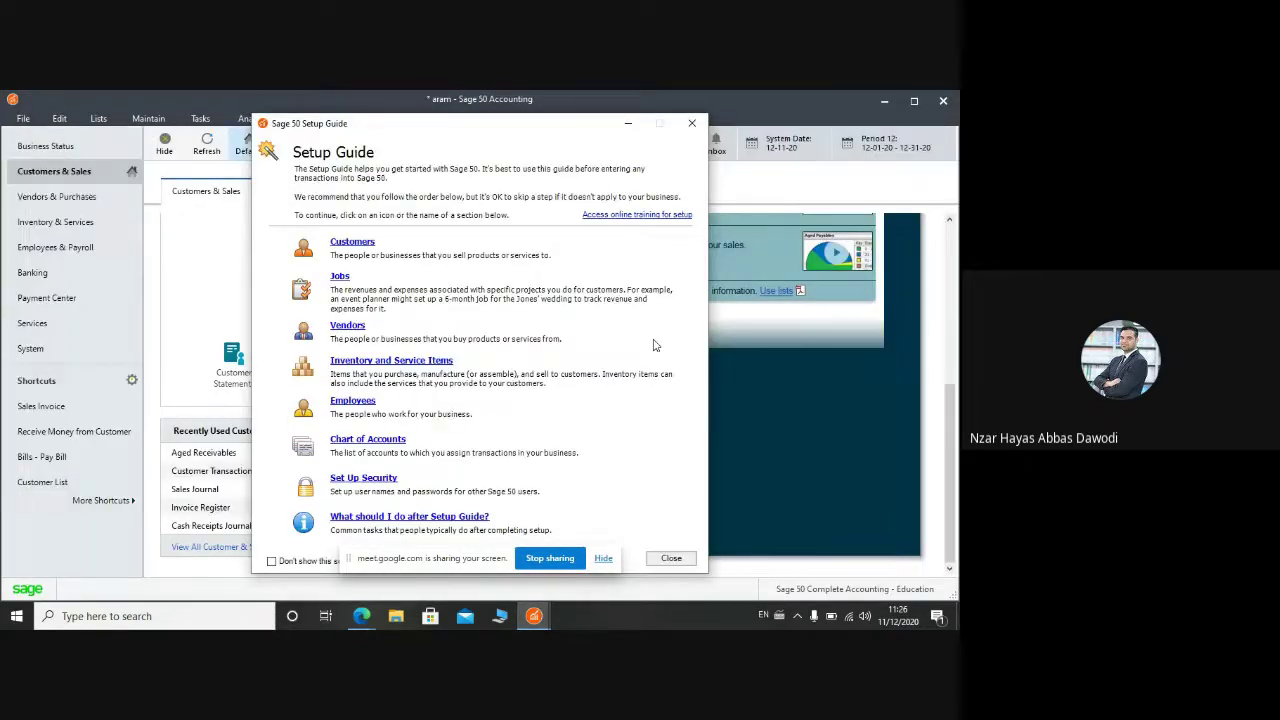
# Step: Close the Setup Guide and bring up the Maintain Jobs form
pyautogui.click(690, 125)
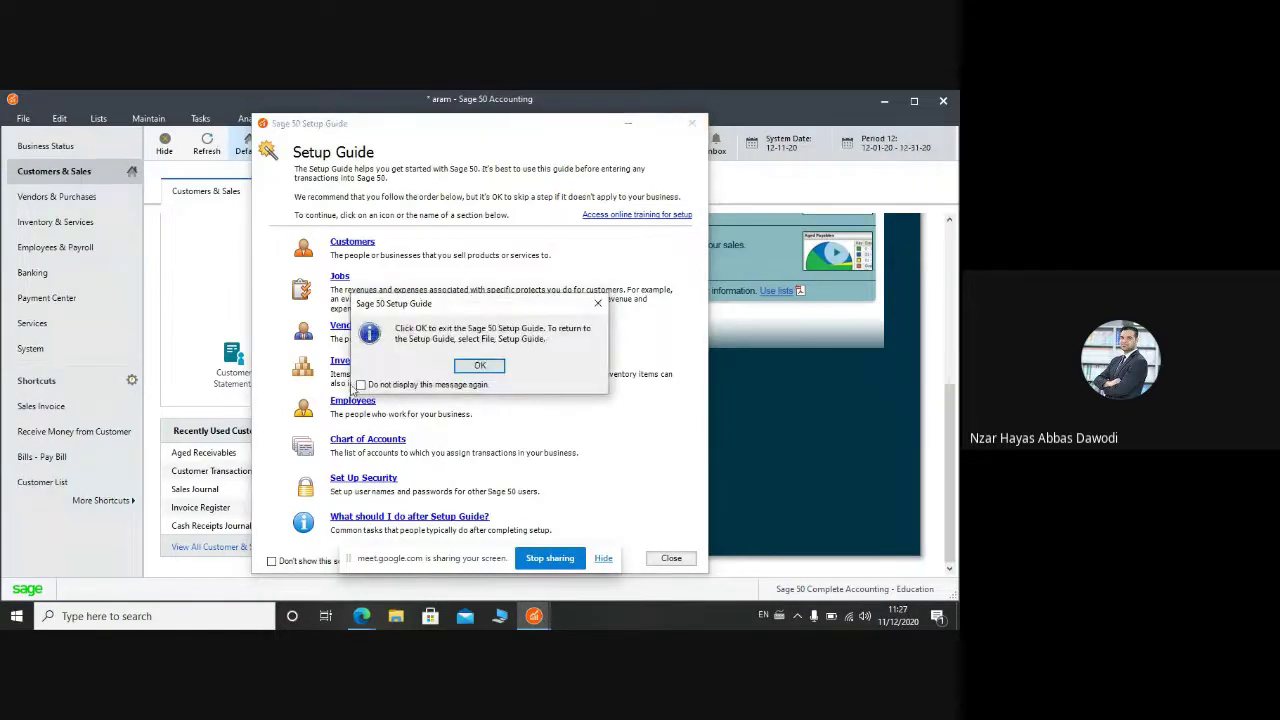
pyautogui.click(468, 367)
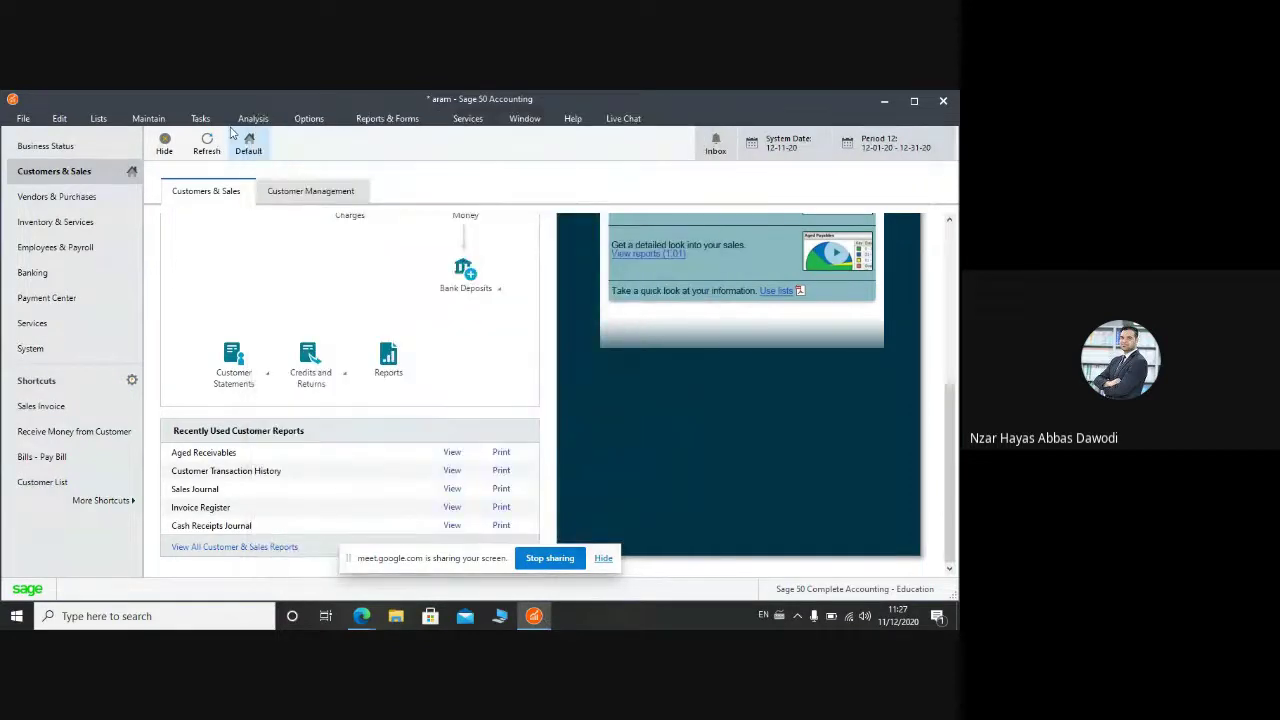
pyautogui.click(149, 121)
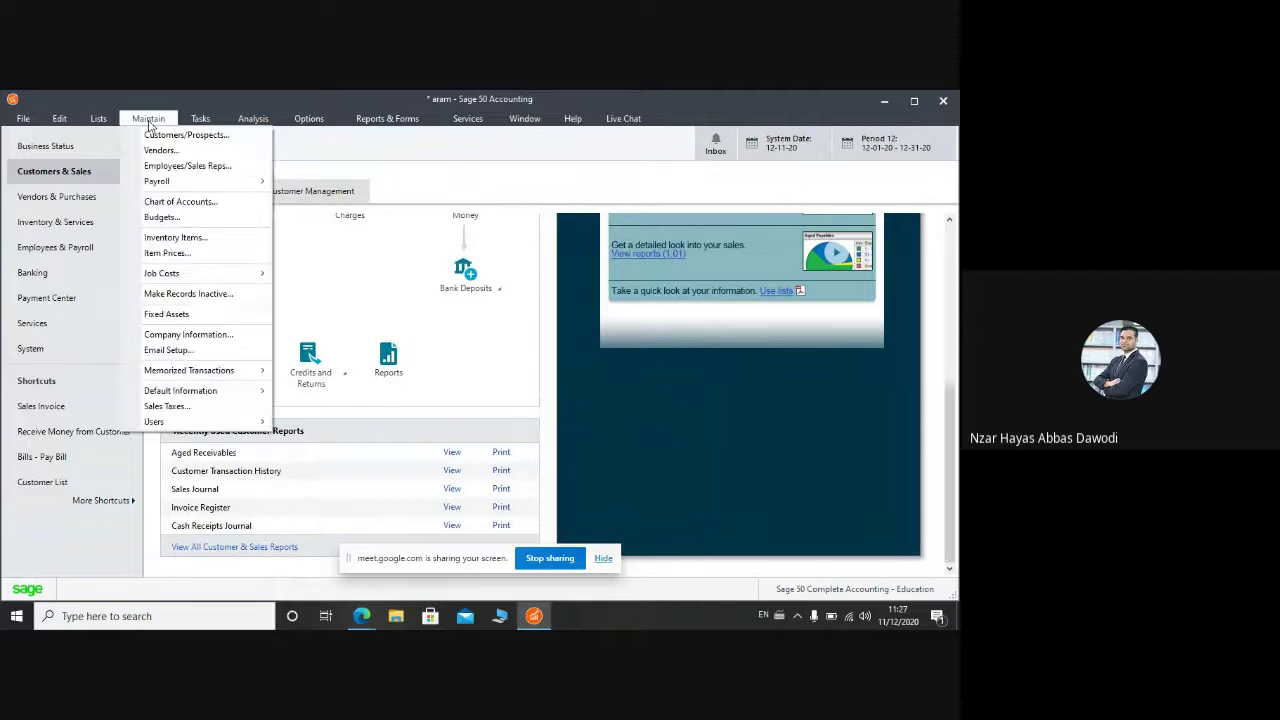
pyautogui.moveTo(243, 284)
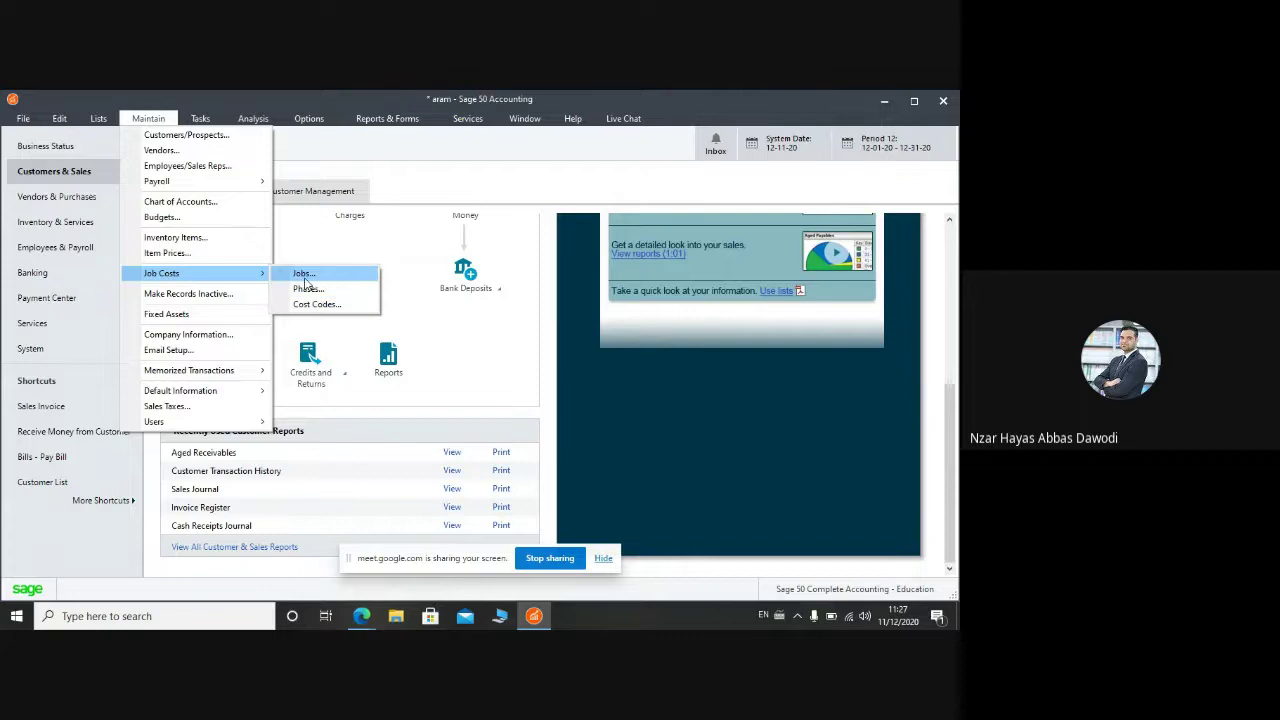
pyautogui.click(304, 274)
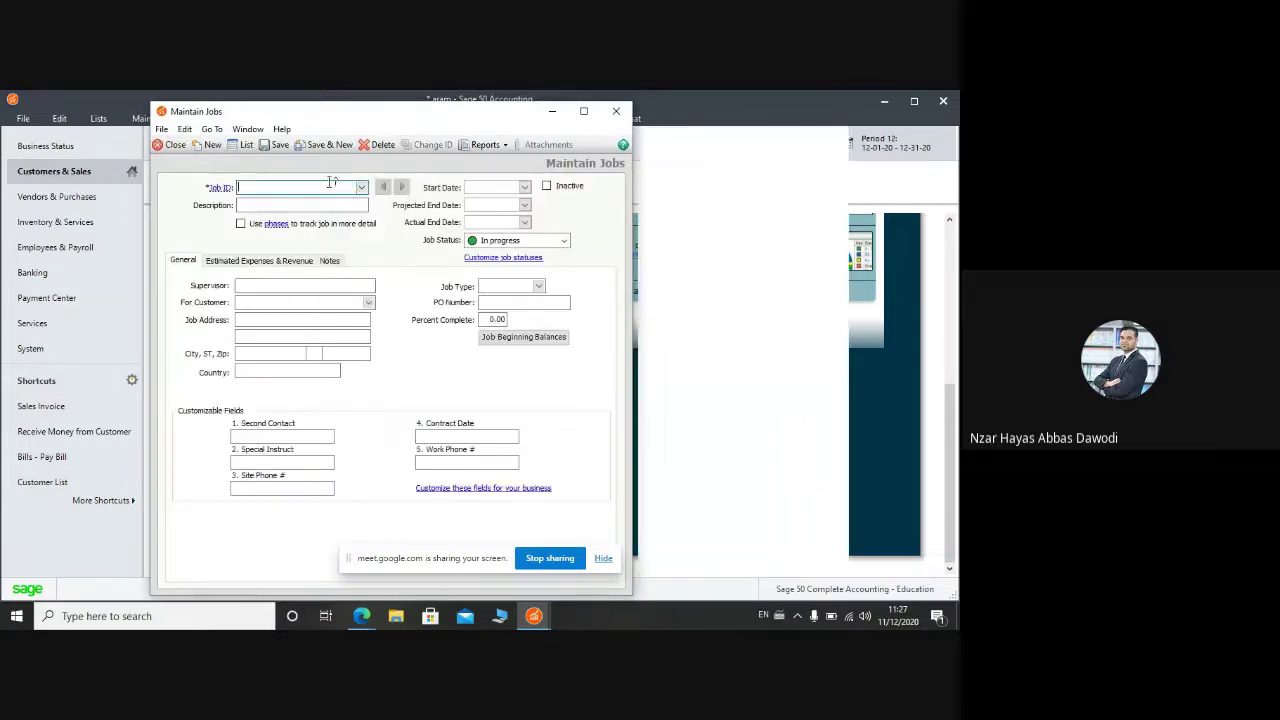
# Step: Enter job ID 1 described as 'door manufacturing' with Use phases ticked, then check the document
pyautogui.write('1')
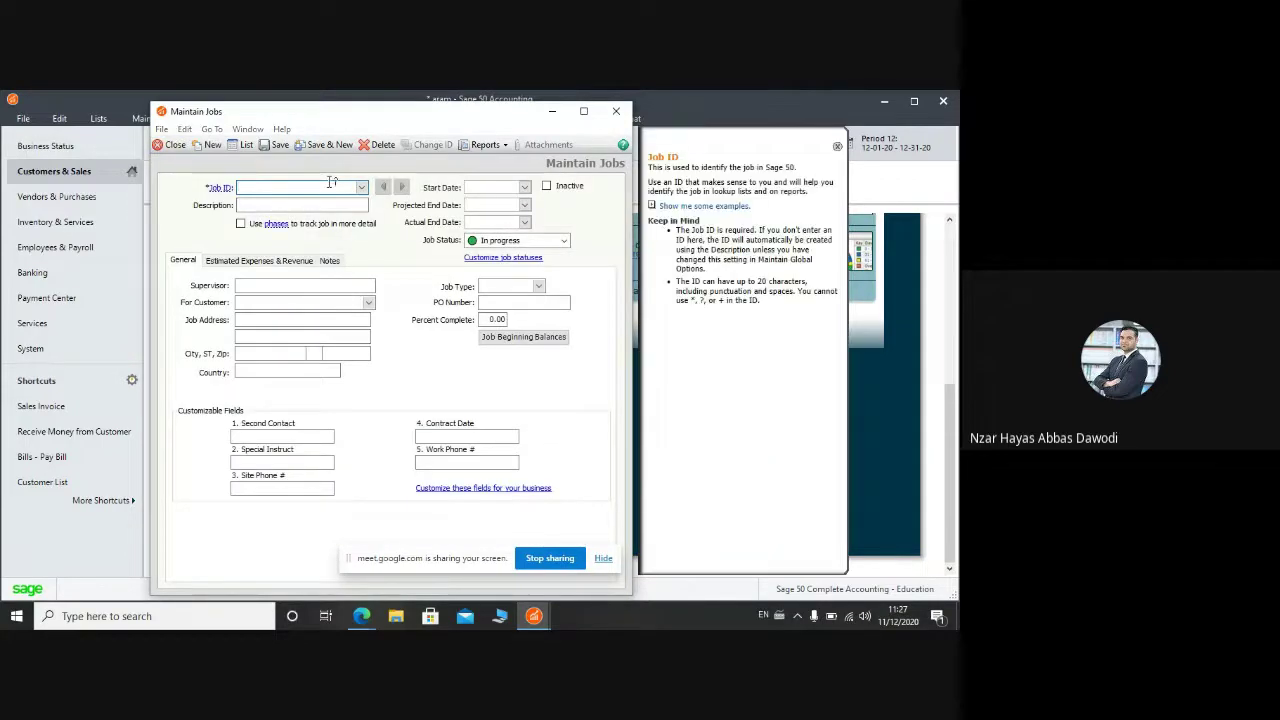
pyautogui.press('Tab')
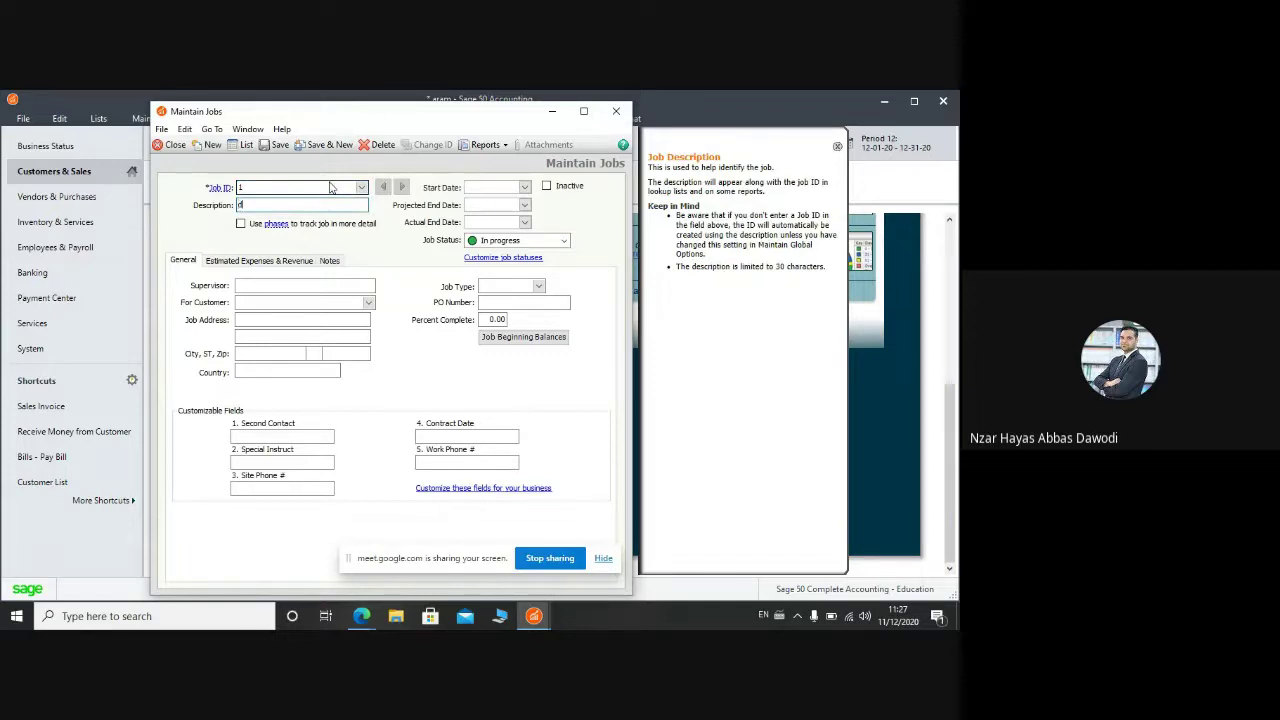
pyautogui.write('door manufacturing')
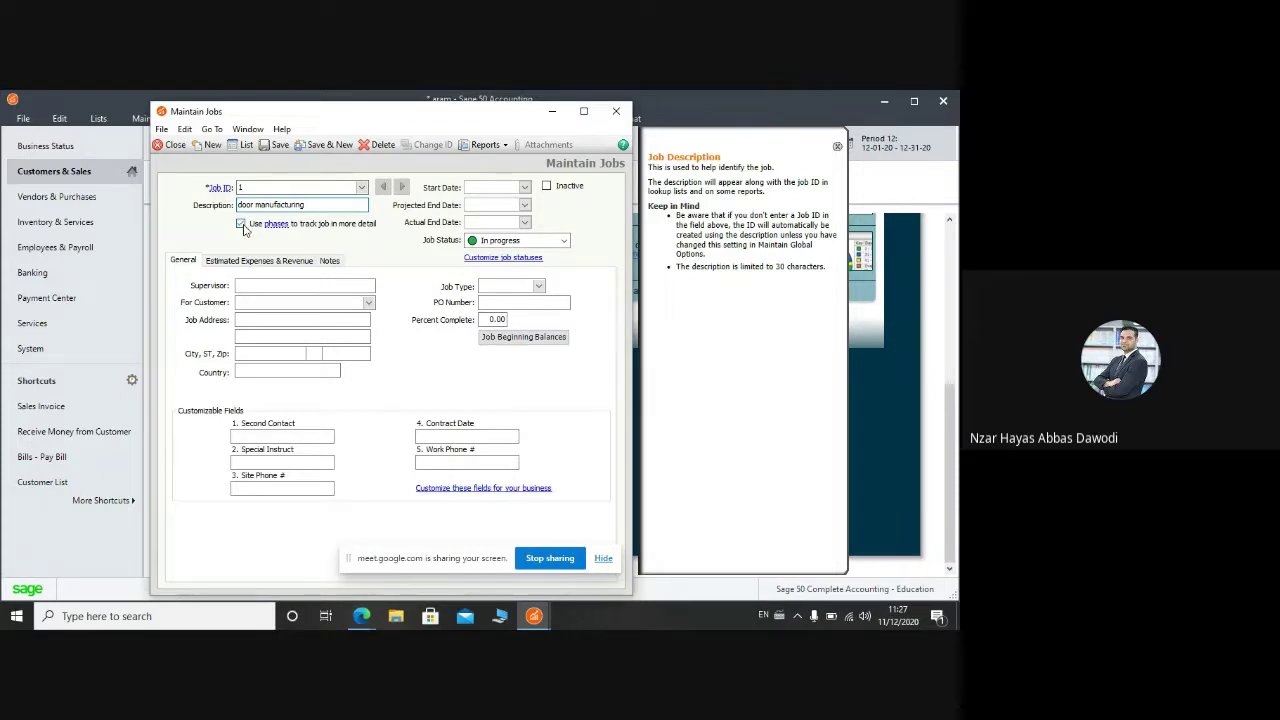
pyautogui.click(241, 224)
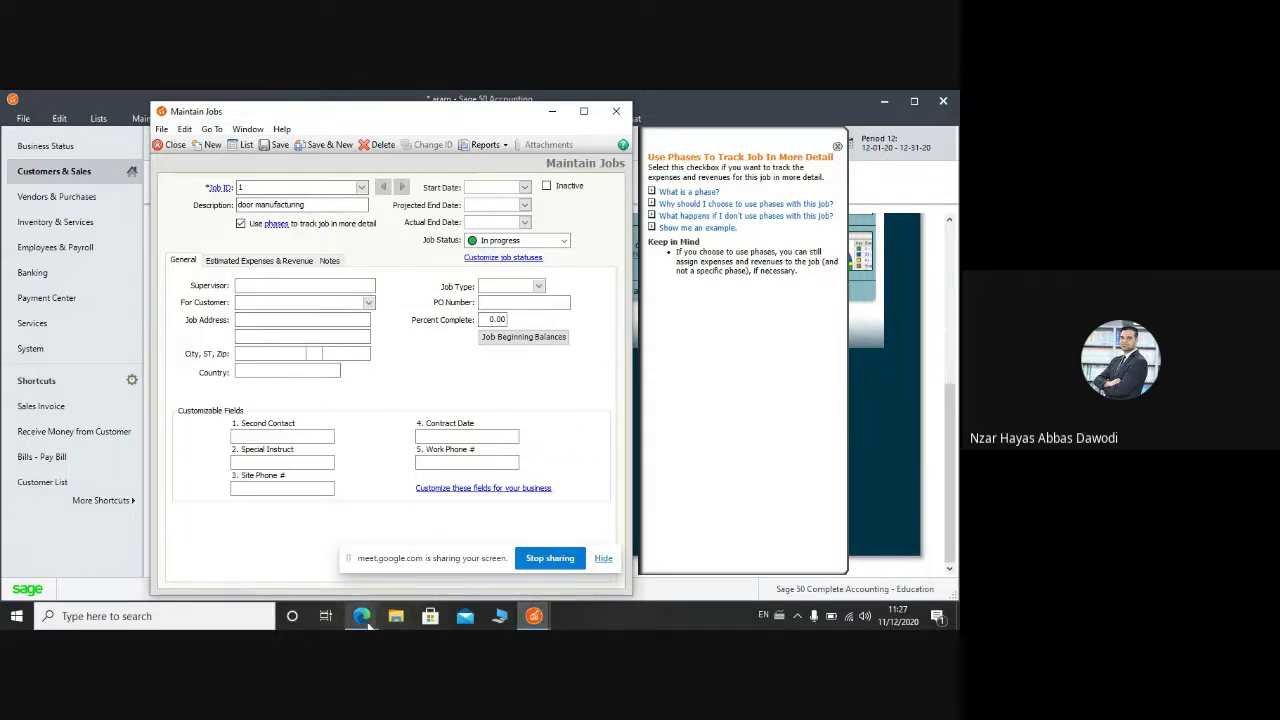
pyautogui.moveTo(362, 618)
pyautogui.click(288, 549)
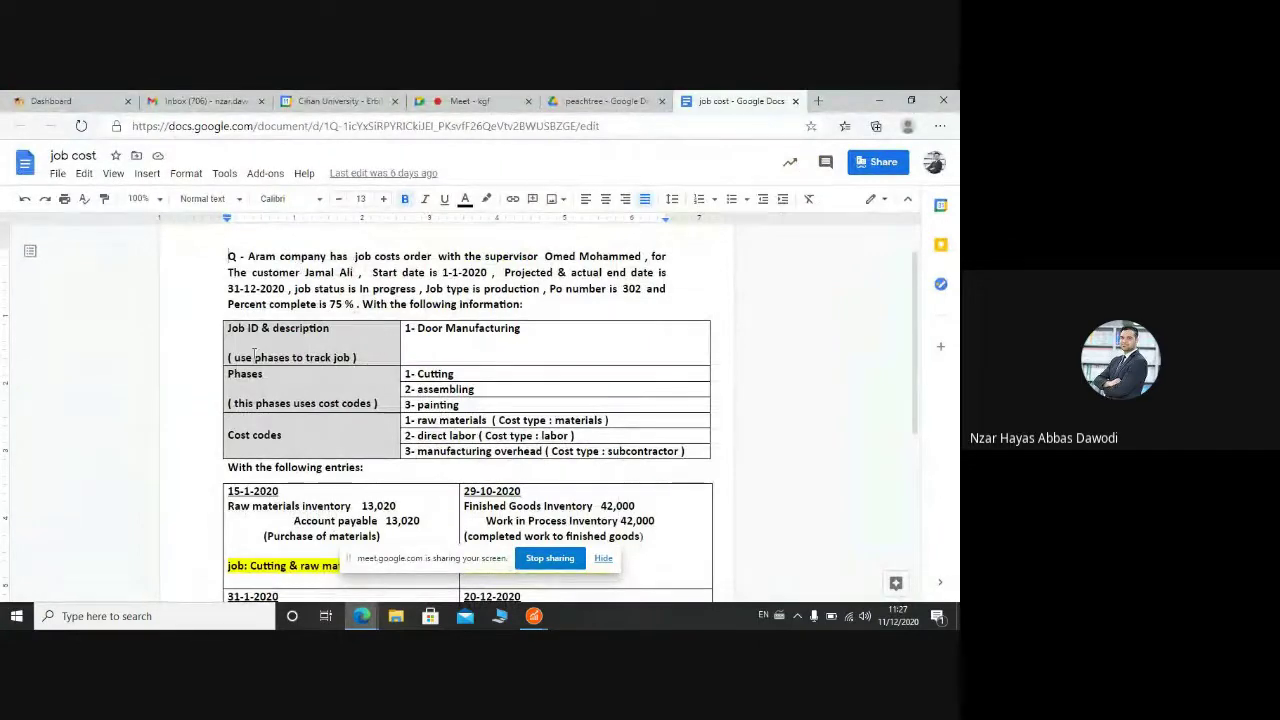
# Step: Copy the supervisor's full name from the assignment paragraph and return to Sage 50
pyautogui.doubleClick(580, 257)
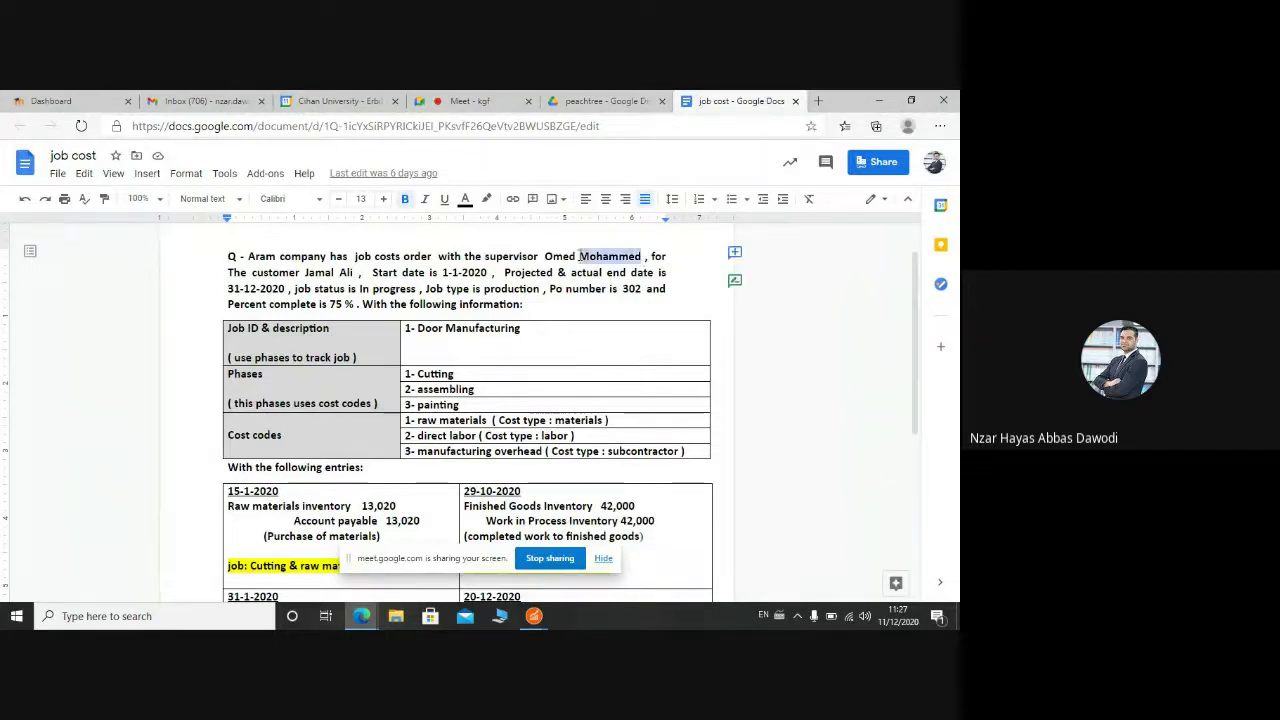
pyautogui.moveTo(580, 257); pyautogui.dragTo(546, 257)
pyautogui.hotkey('ctrl', 'c')
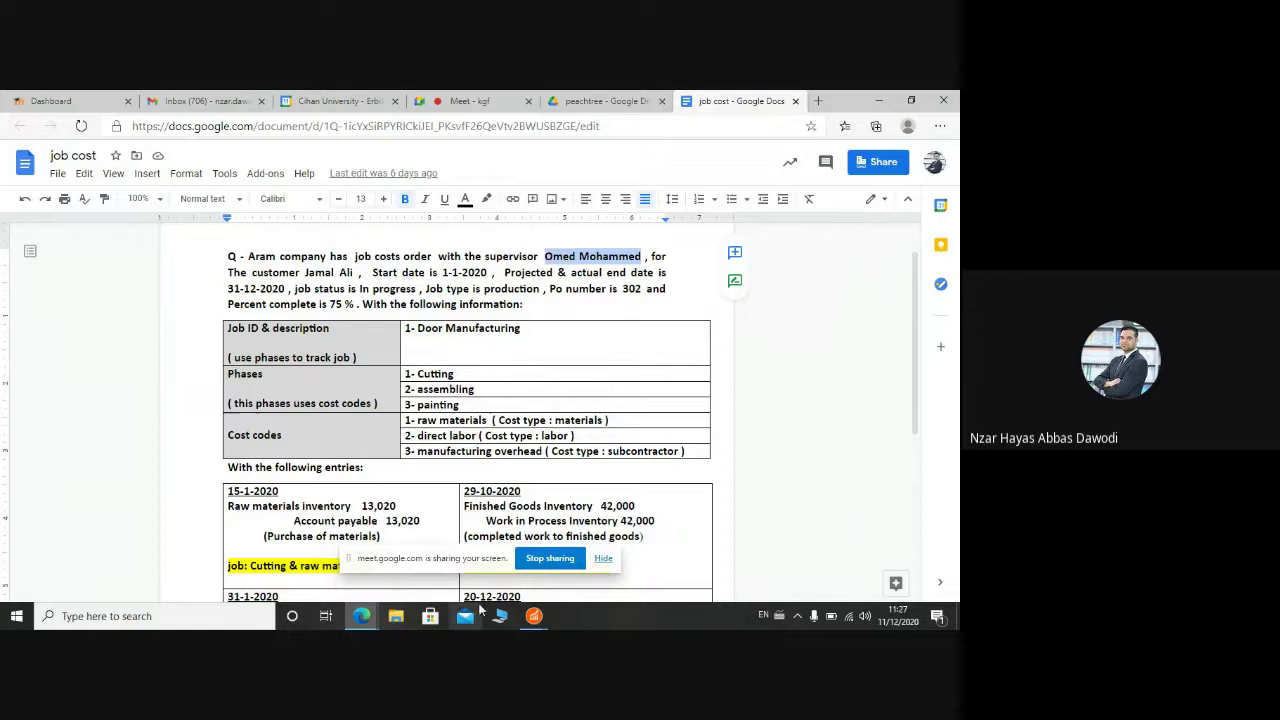
pyautogui.click(534, 616)
pyautogui.click(492, 560)
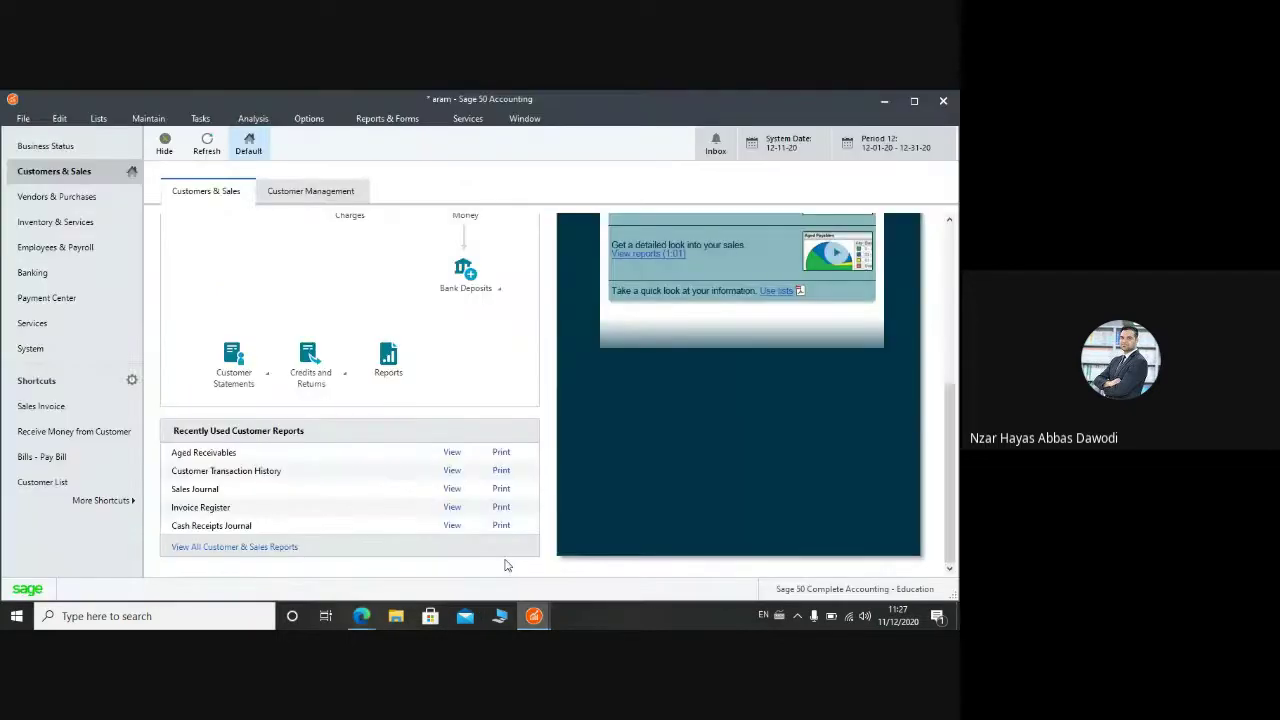
# Step: Paste the supervisor's full name into job 1's Supervisor field
pyautogui.click(534, 616)
pyautogui.click(575, 567)
pyautogui.click(262, 286)
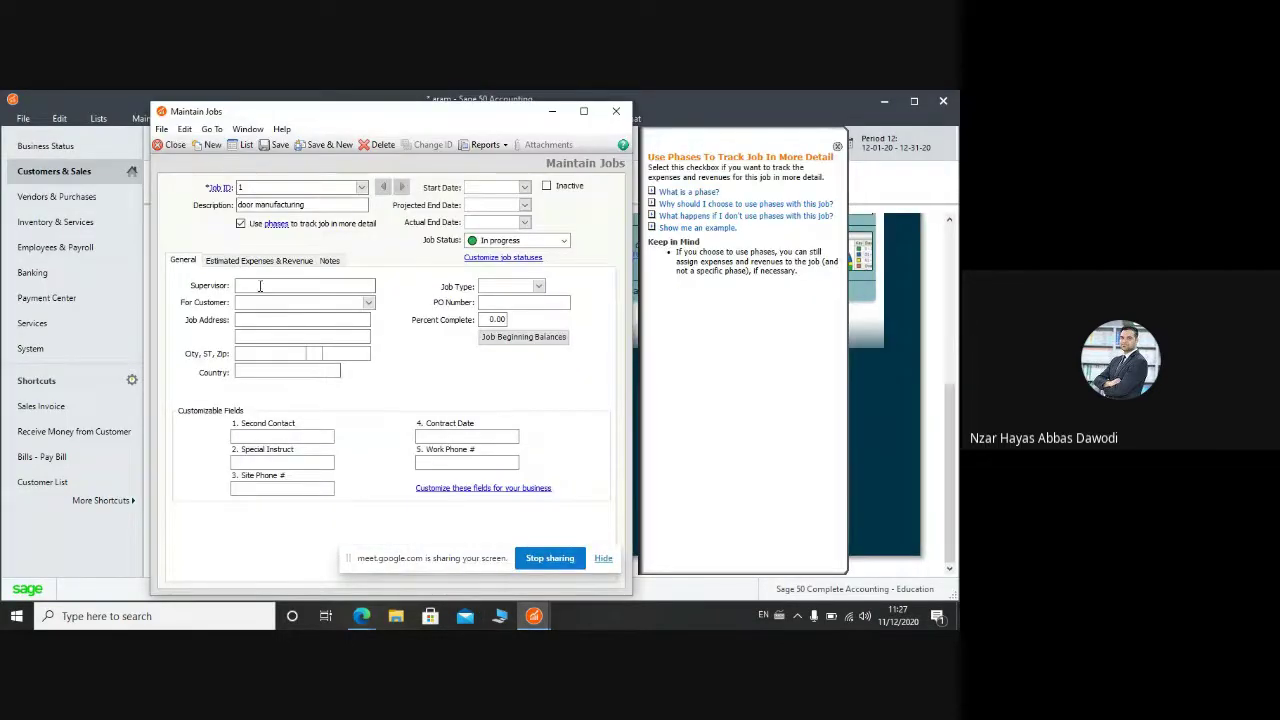
pyautogui.hotkey('ctrl', 'v')
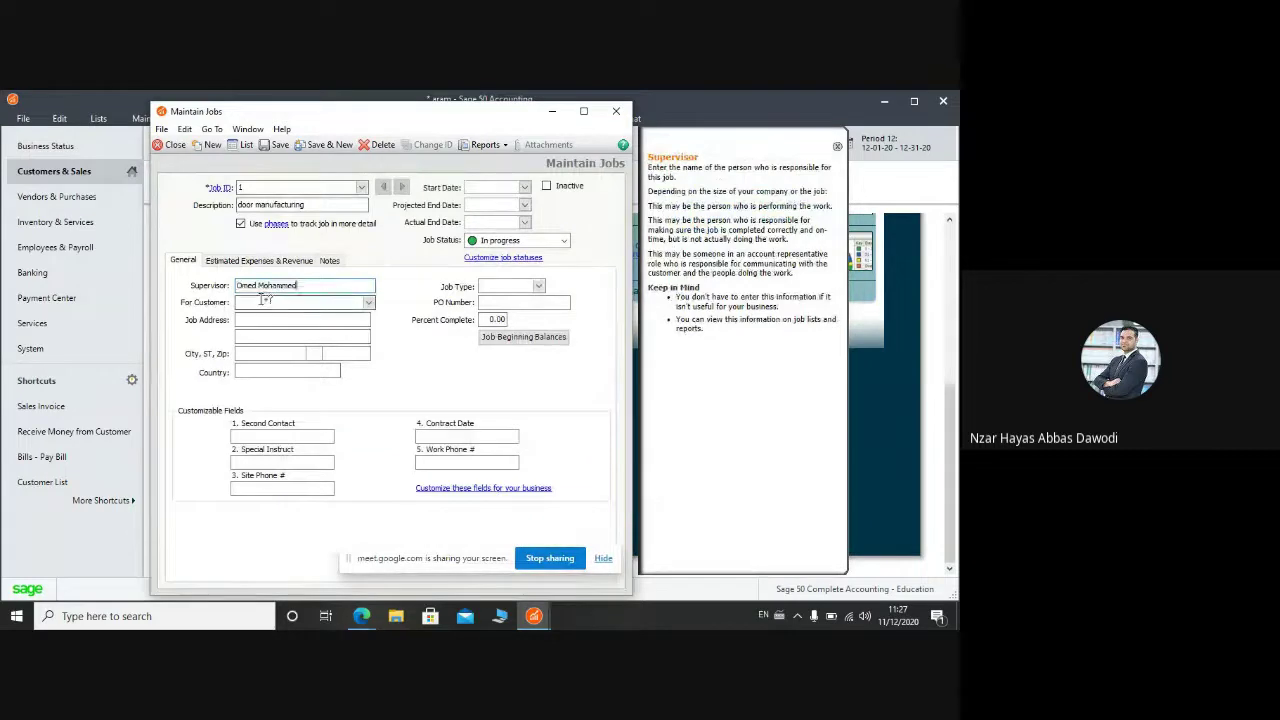
pyautogui.click(266, 302)
# Step: Create and save customer ID 1 with the customer's full name from the customer lookup
pyautogui.click(369, 303)
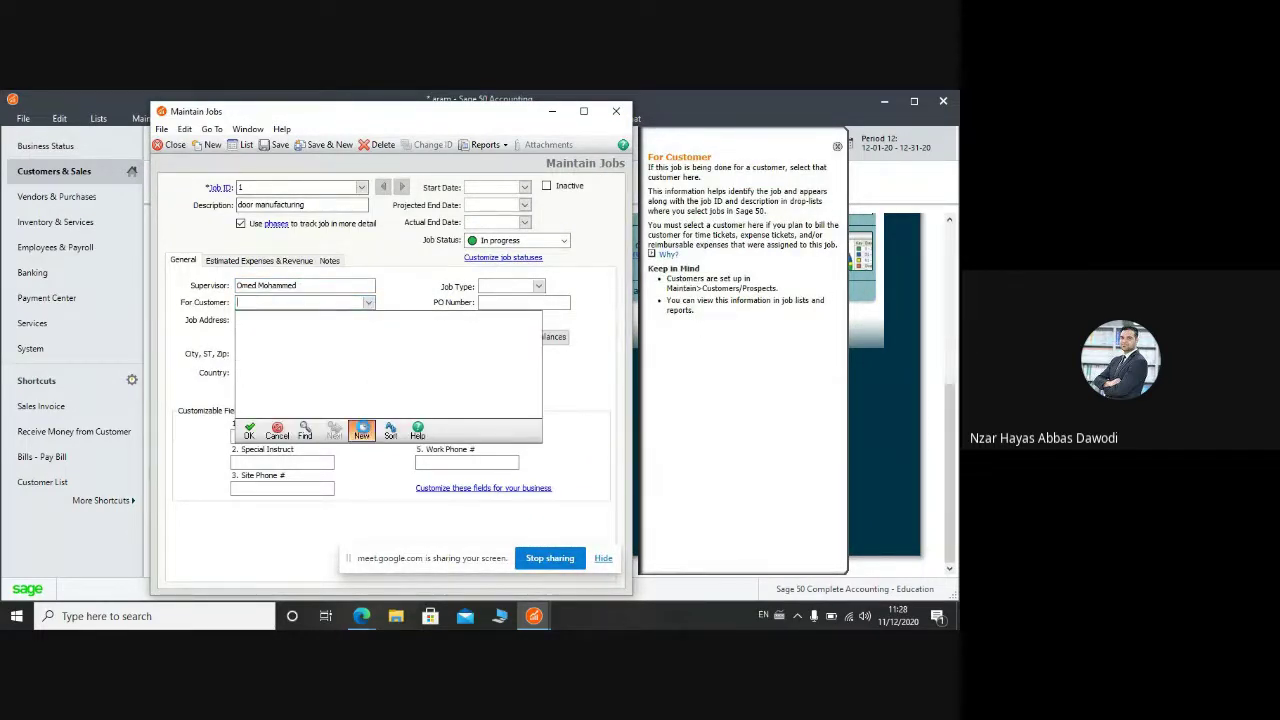
pyautogui.click(362, 430)
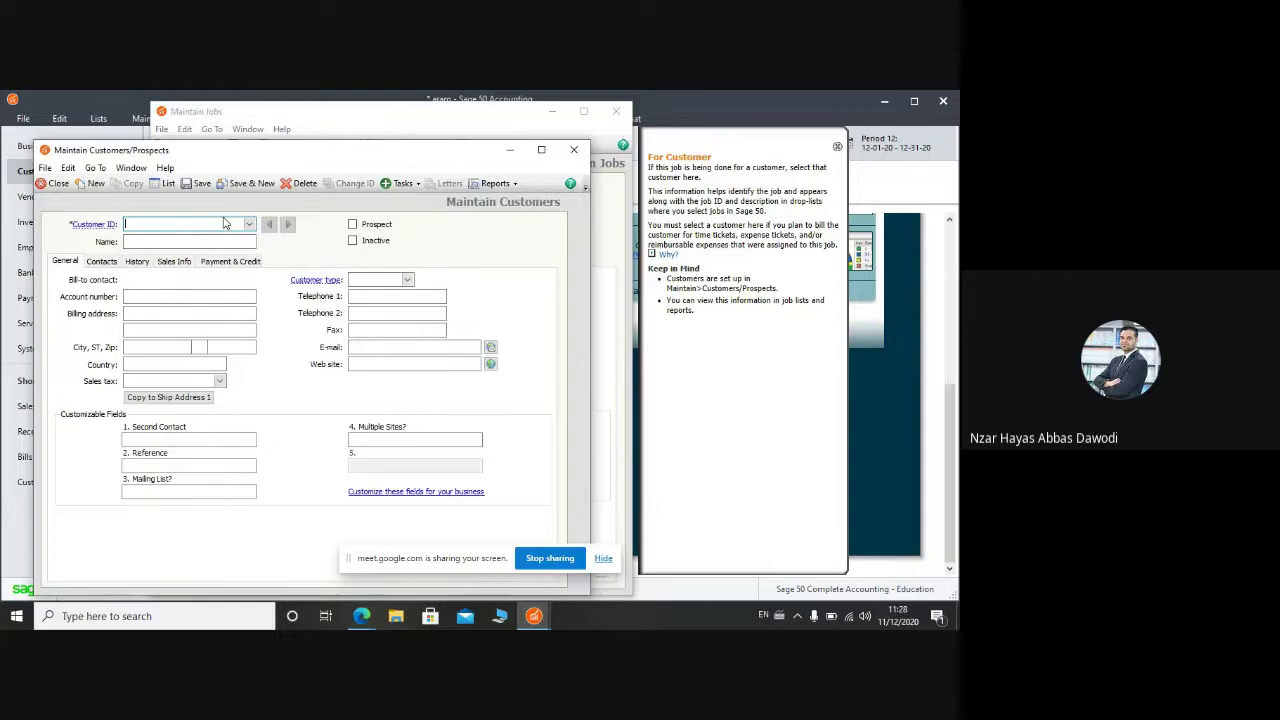
pyautogui.write('1')
pyautogui.press('Tab')
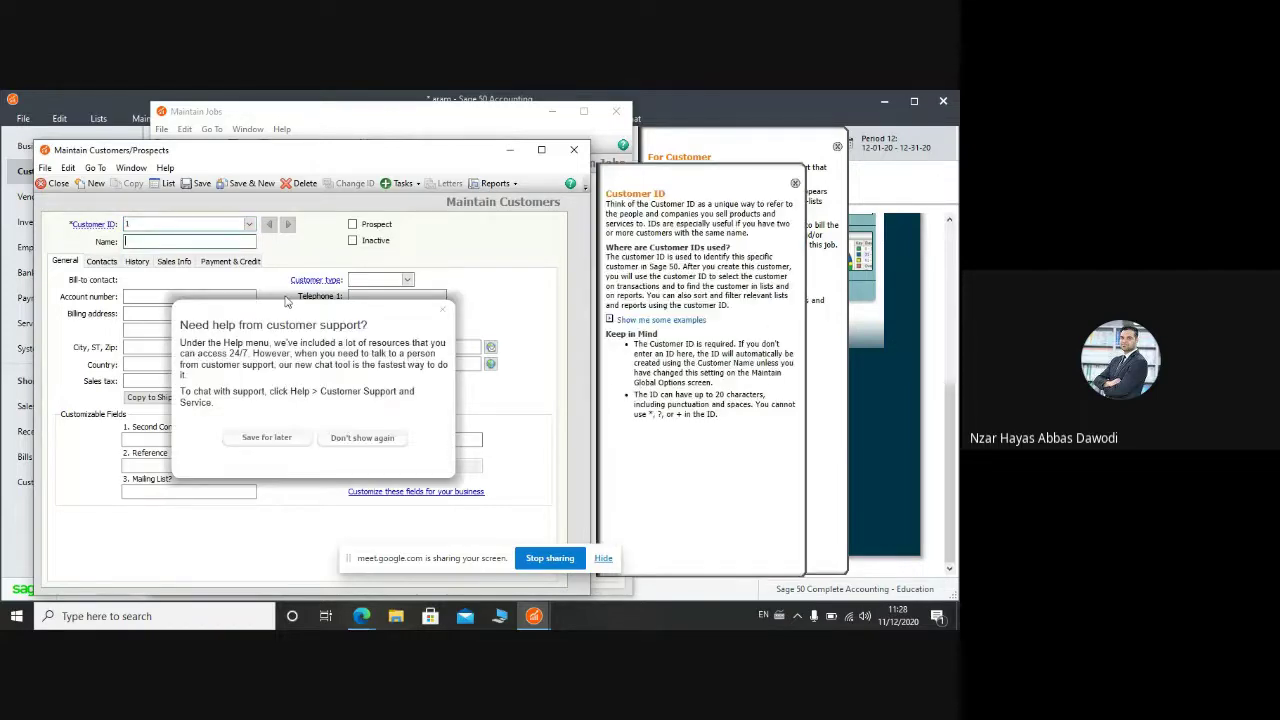
pyautogui.click(443, 309)
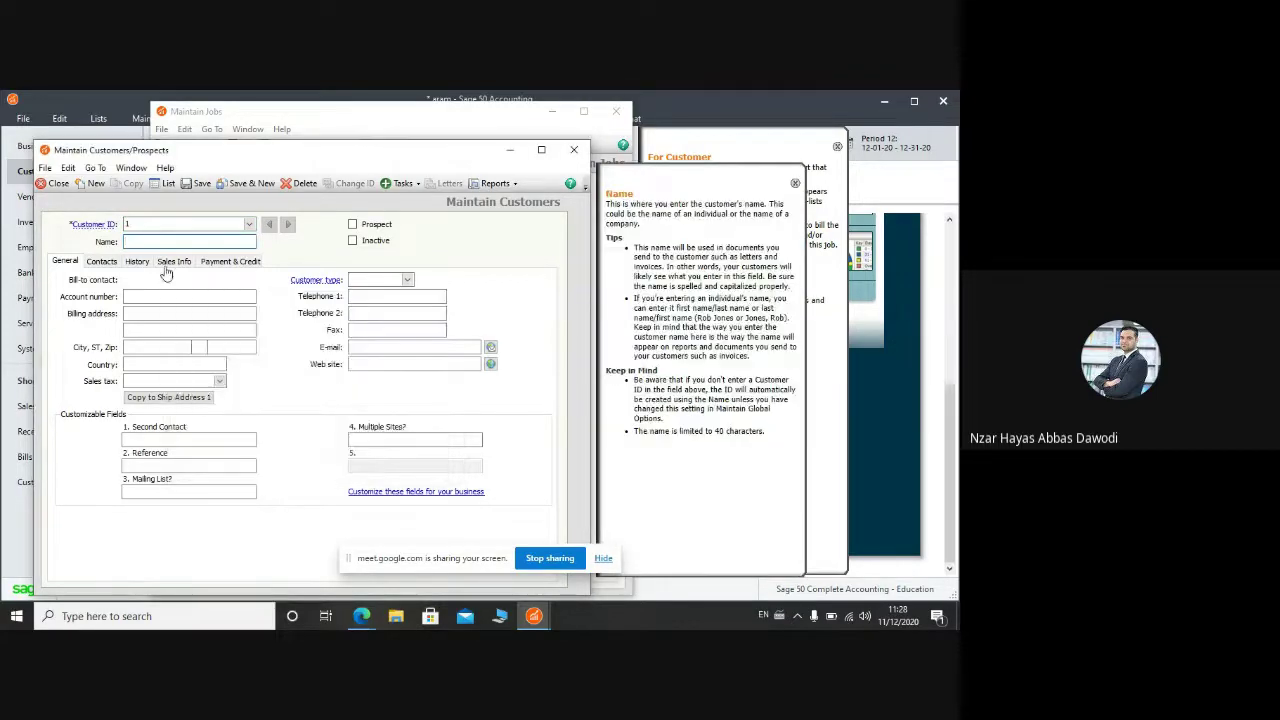
pyautogui.click(242, 186)
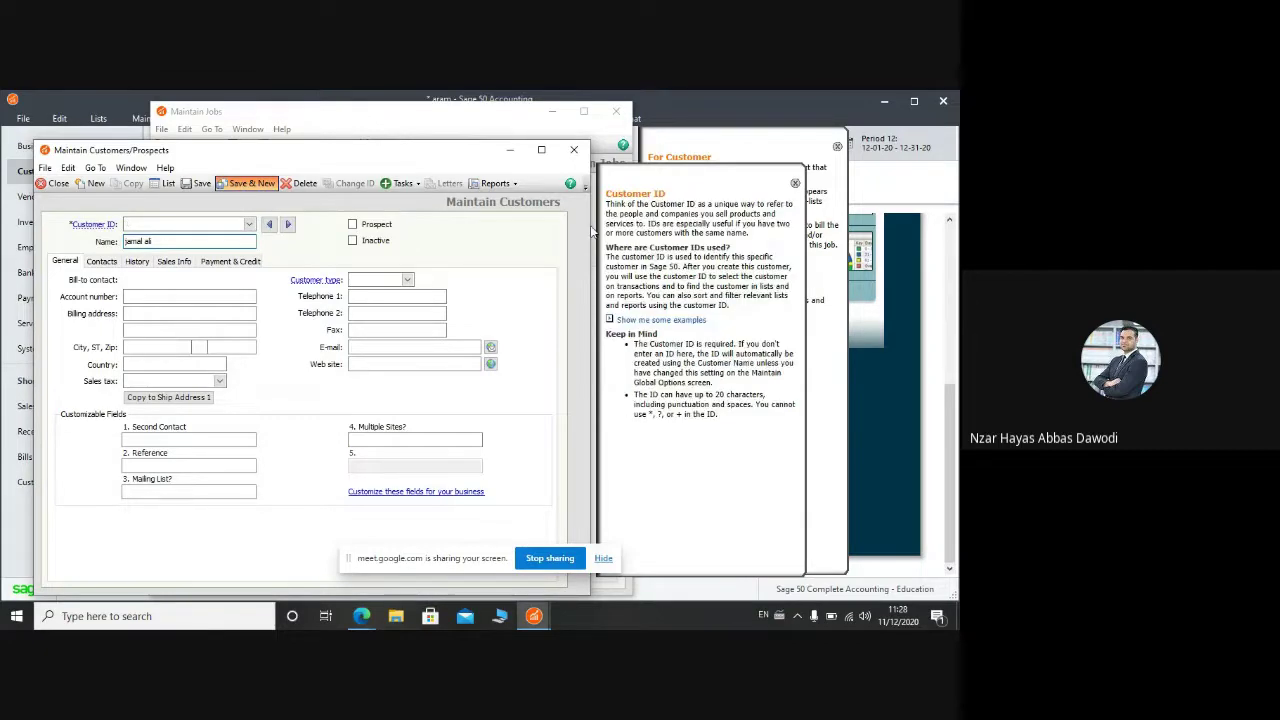
pyautogui.click(574, 149)
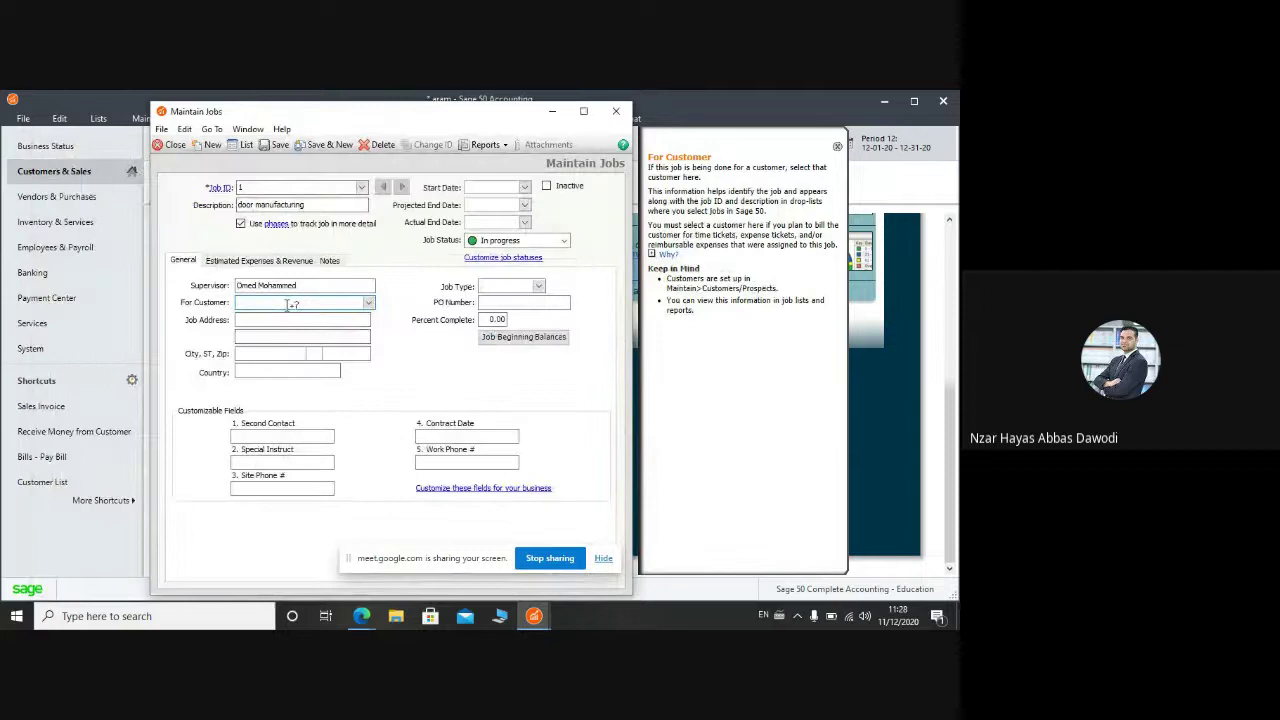
# Step: Assign customer 1 to the job and fill its address with city erbil and country Iraq
pyautogui.write('1')
pyautogui.press('Tab')
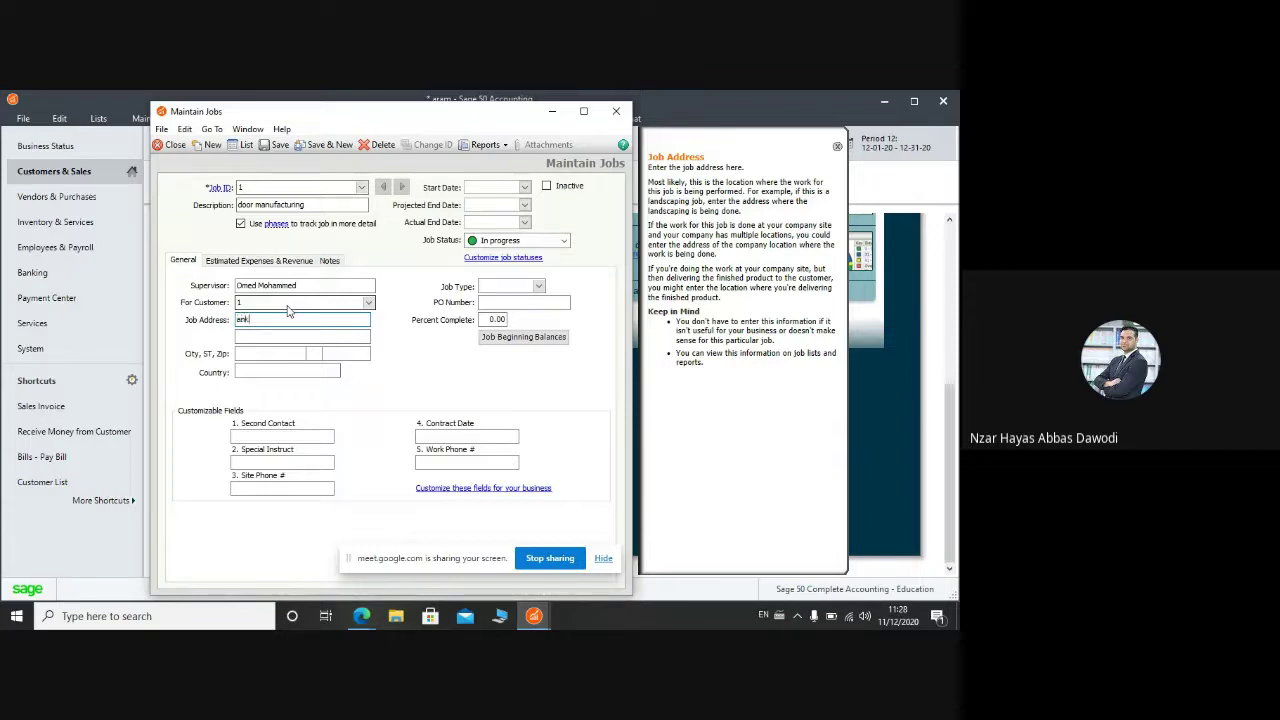
pyautogui.click(278, 338)
pyautogui.click(277, 350)
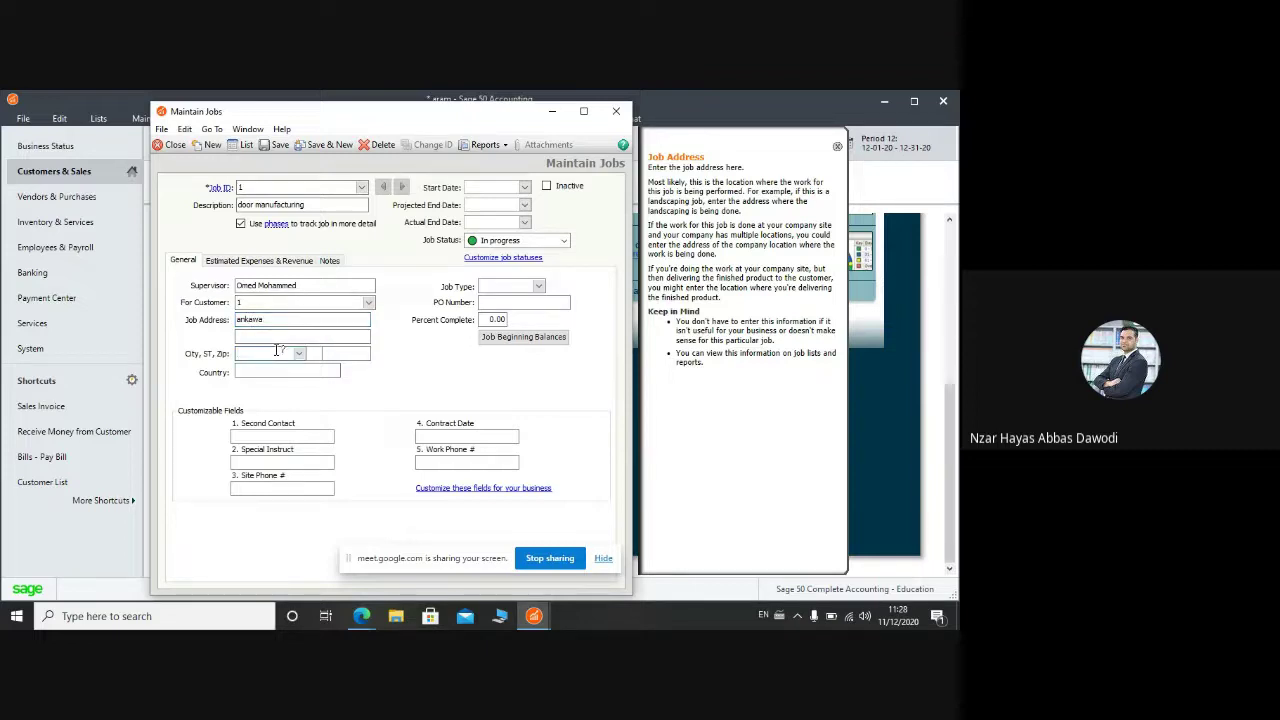
pyautogui.write('erbil')
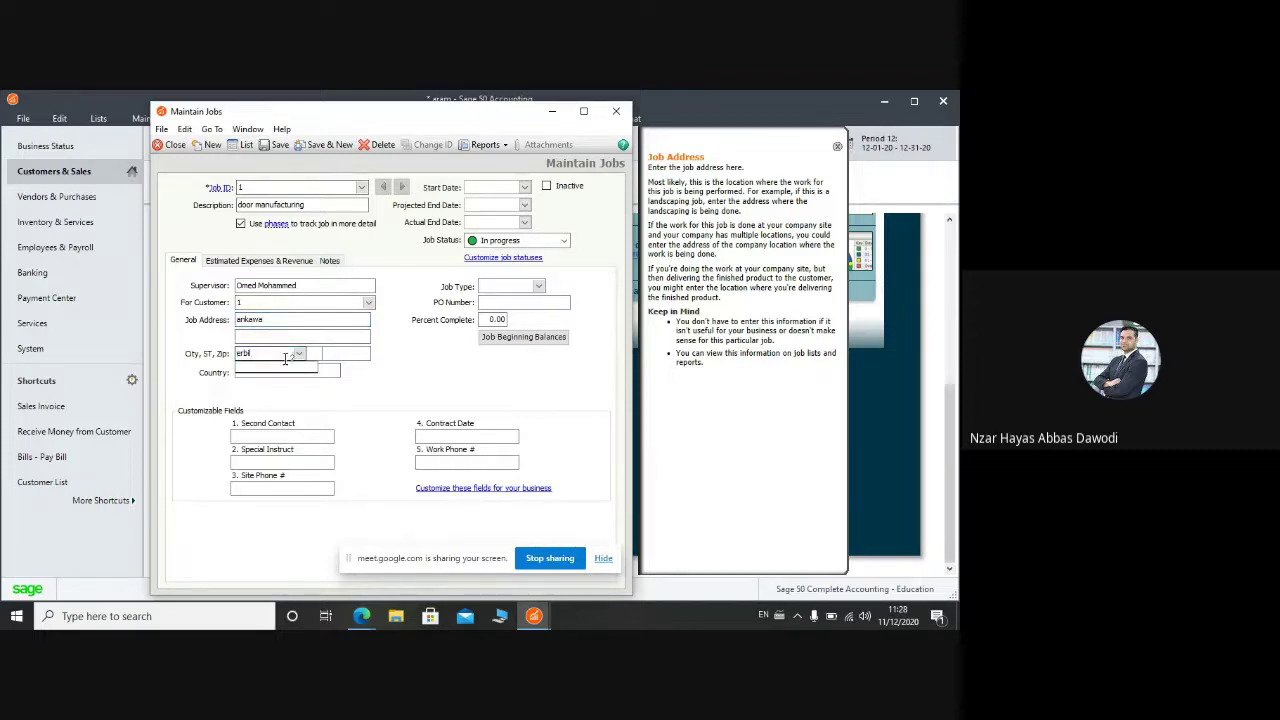
pyautogui.click(335, 376)
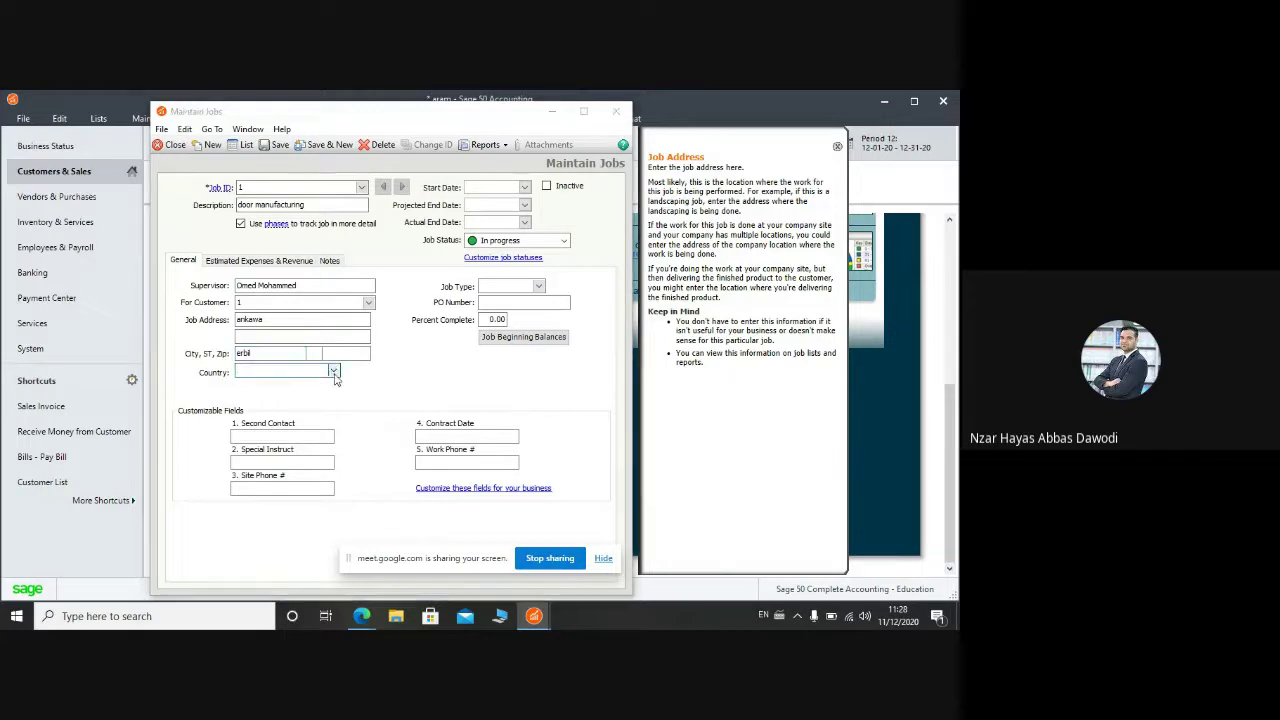
pyautogui.click(334, 372)
pyautogui.write('iraq')
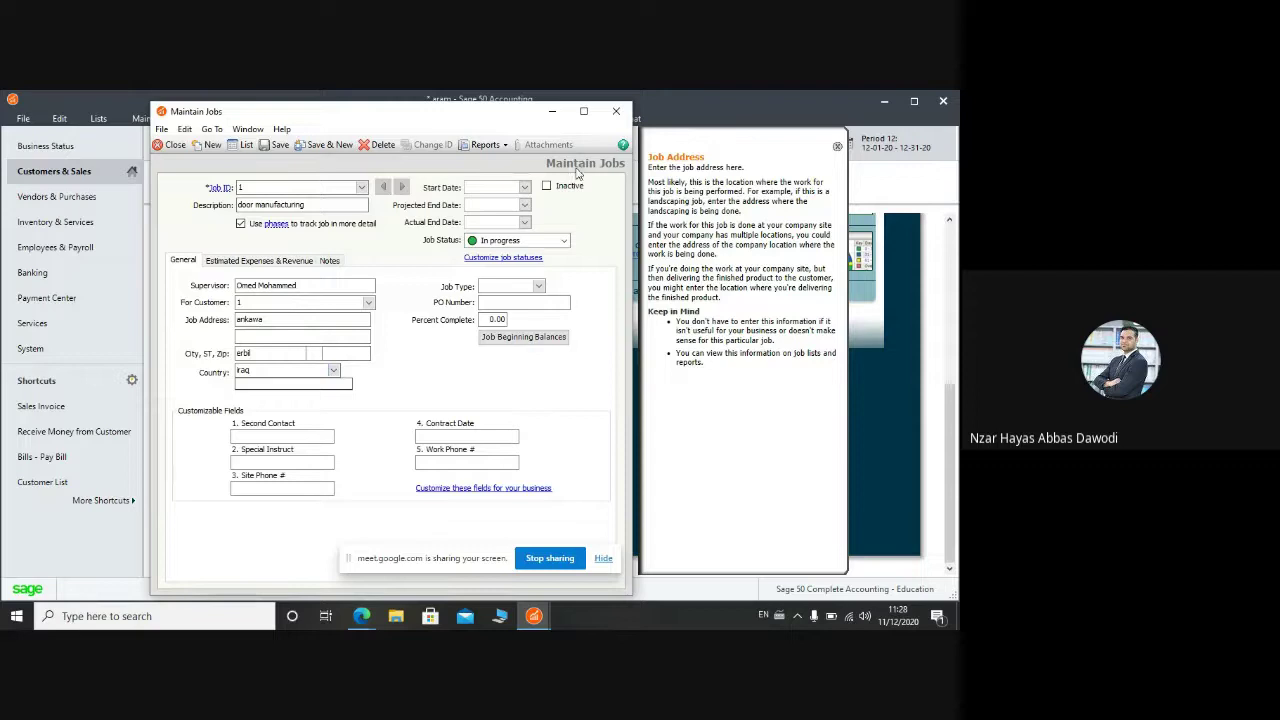
# Step: Look up the job dates in the job cost document and return to job 1
pyautogui.click(525, 187)
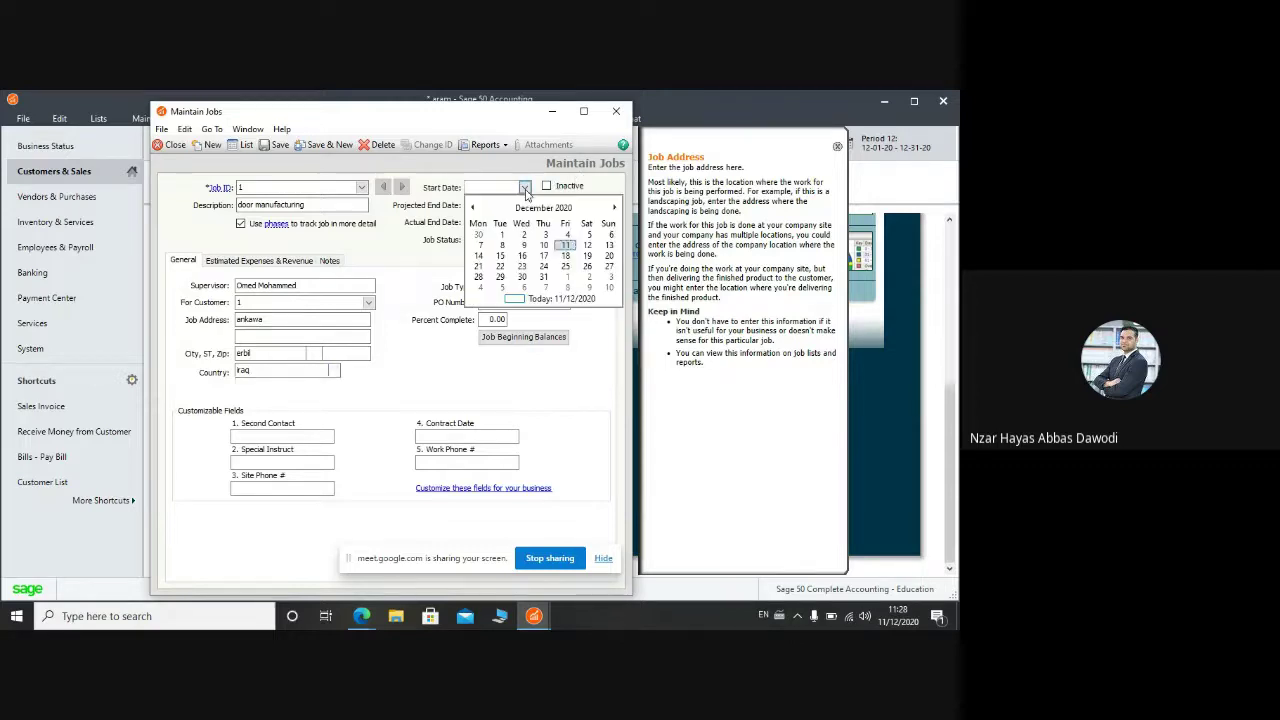
pyautogui.click(525, 187)
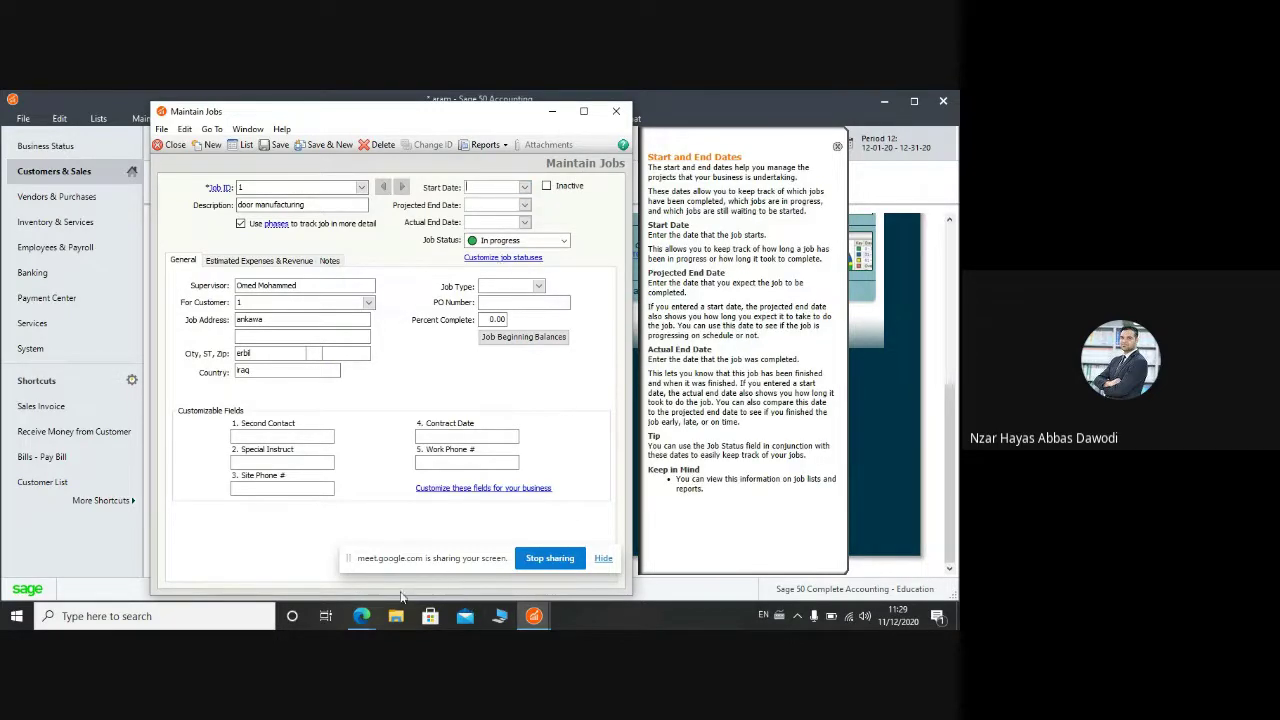
pyautogui.moveTo(370, 616)
pyautogui.click(320, 568)
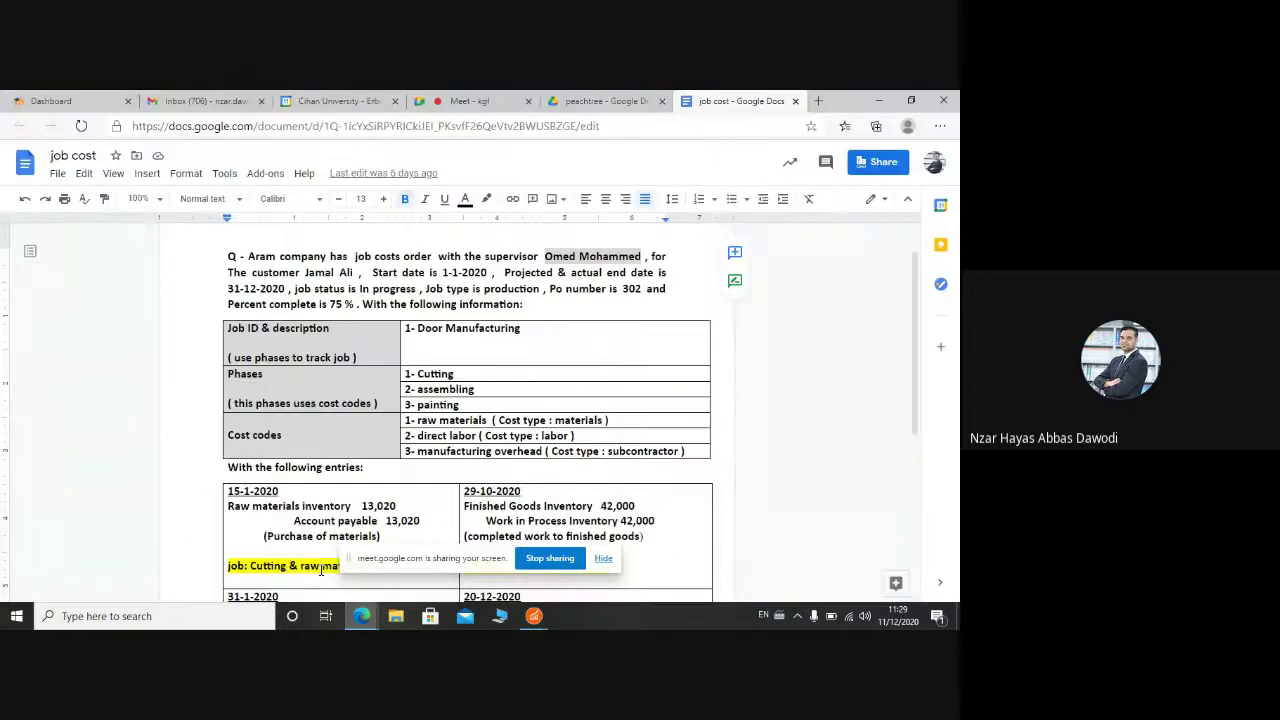
pyautogui.click(502, 272)
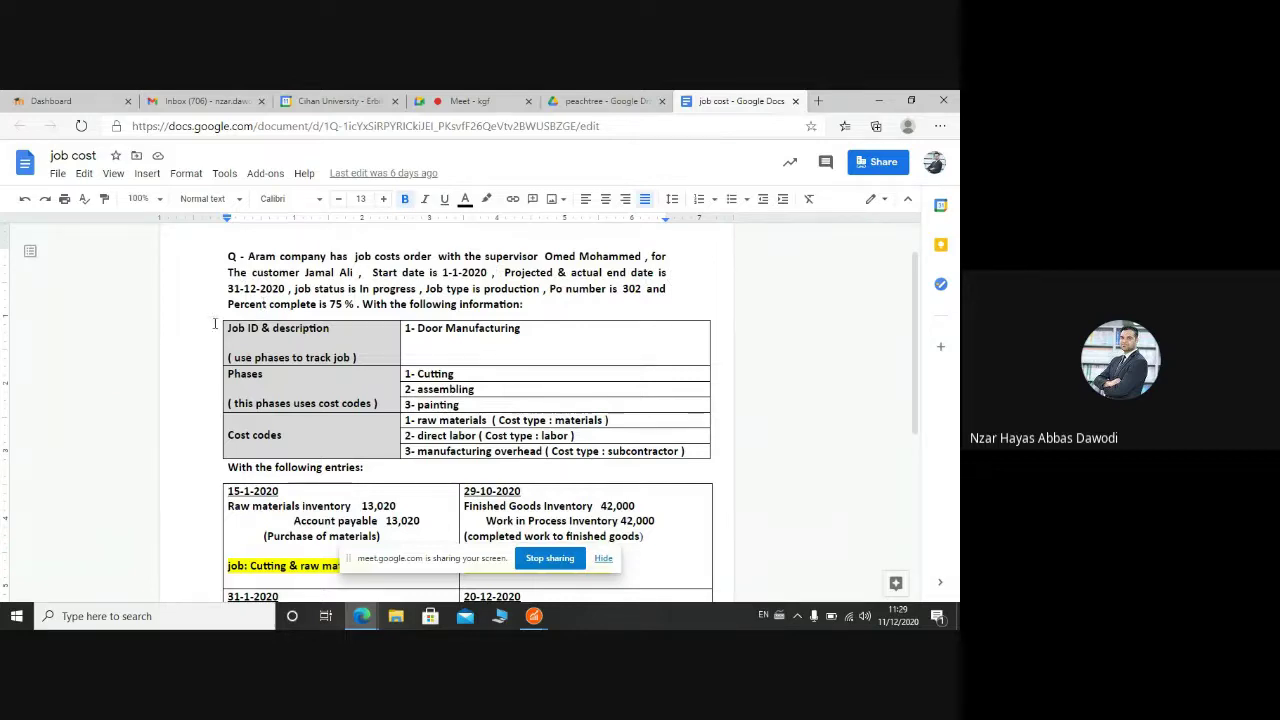
pyautogui.click(533, 616)
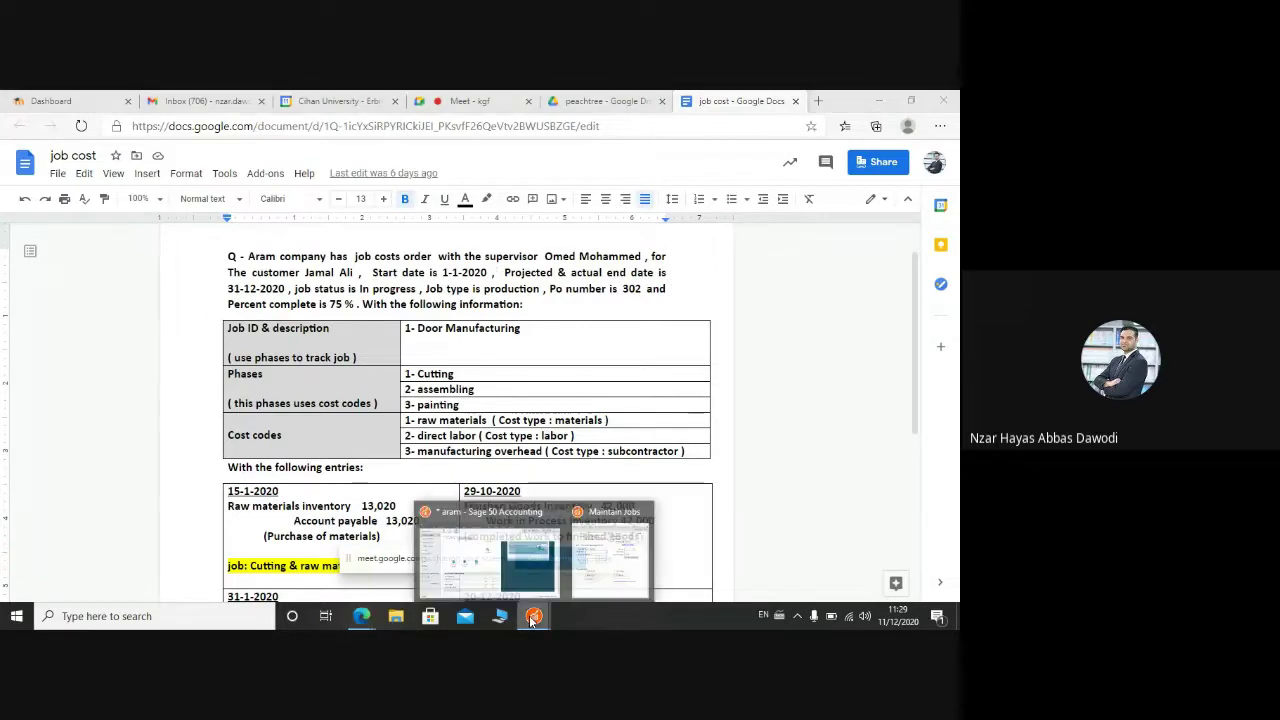
pyautogui.click(610, 550)
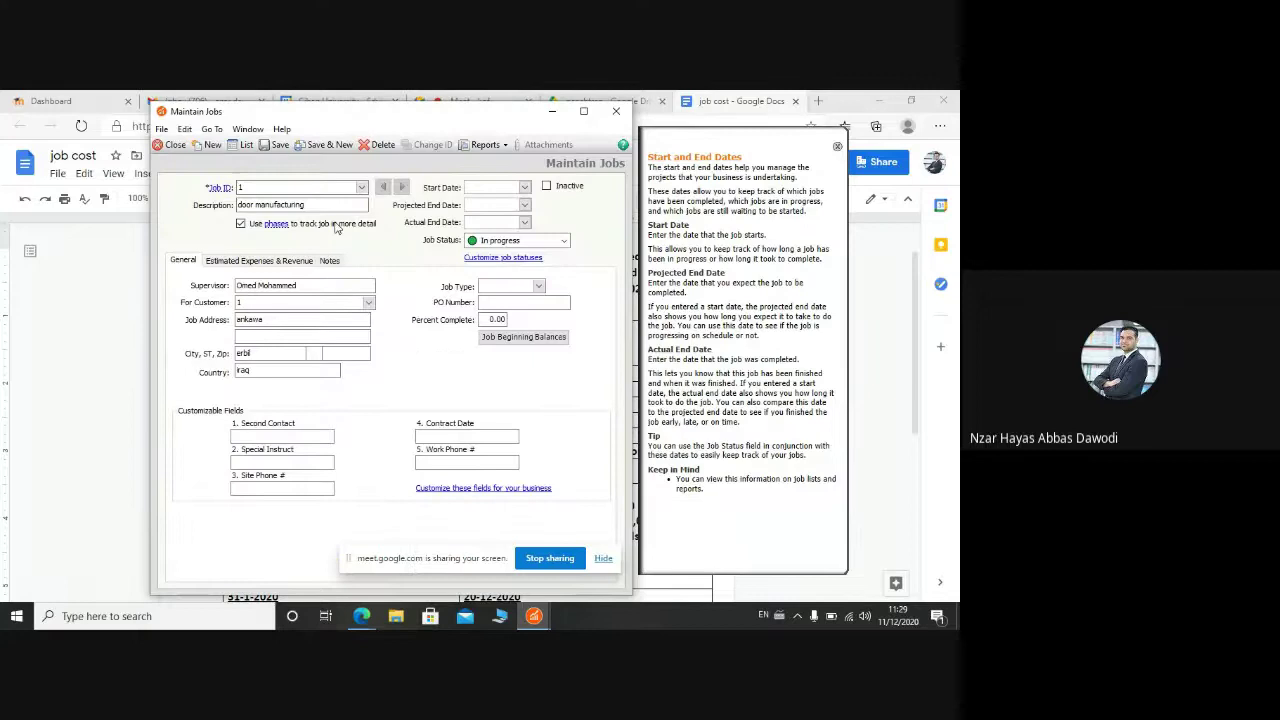
# Step: Set the start date to Jan 01, 2020 and projected end date to Dec 31, 2020
pyautogui.click(524, 187)
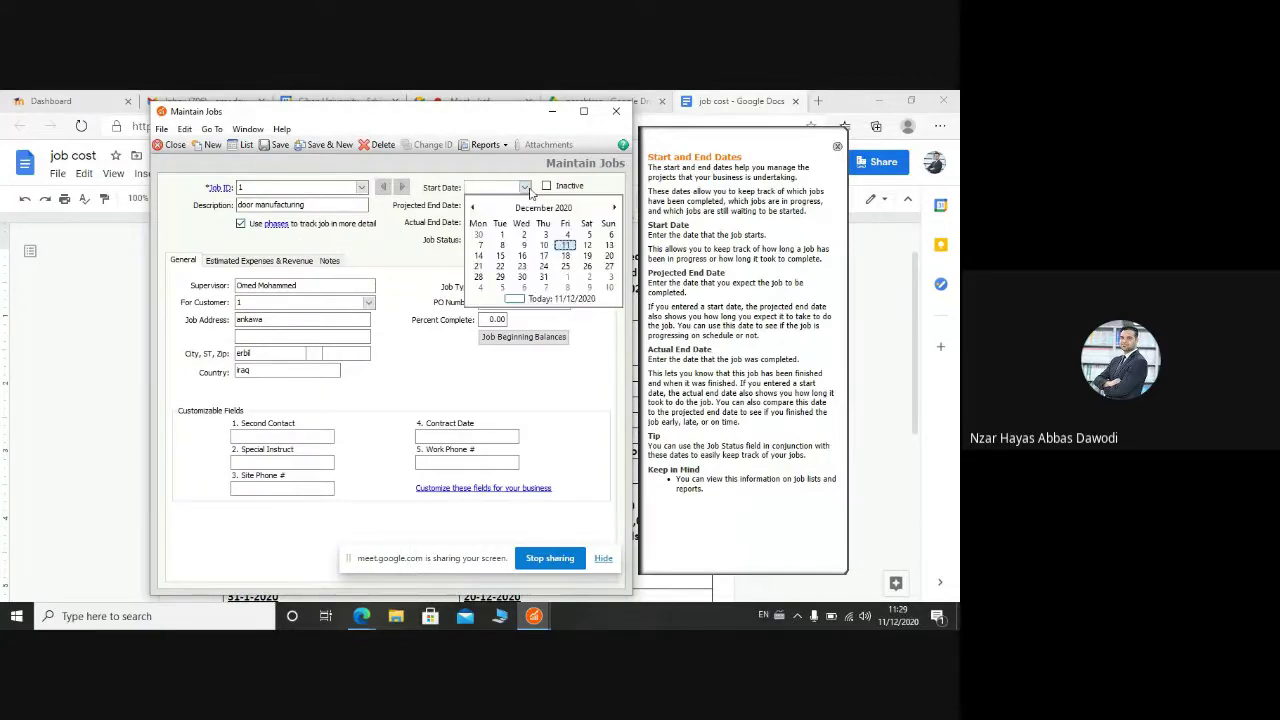
pyautogui.click(527, 207)
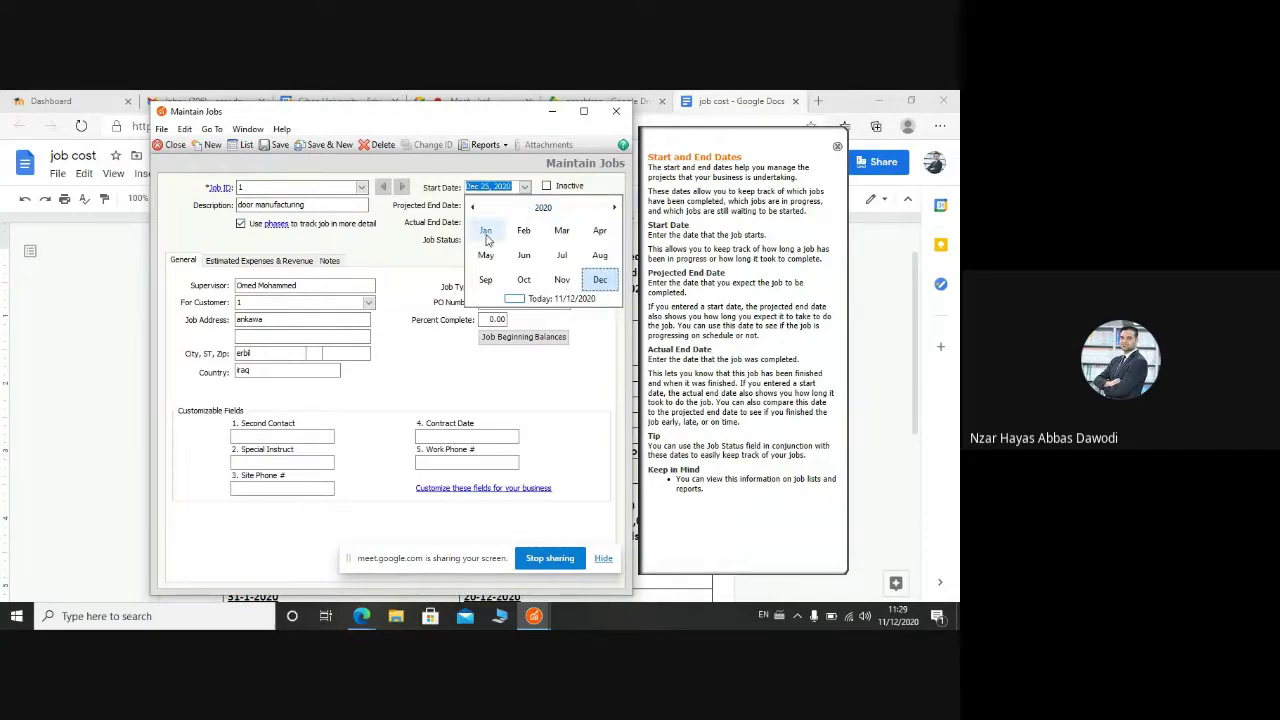
pyautogui.click(493, 240)
pyautogui.click(521, 236)
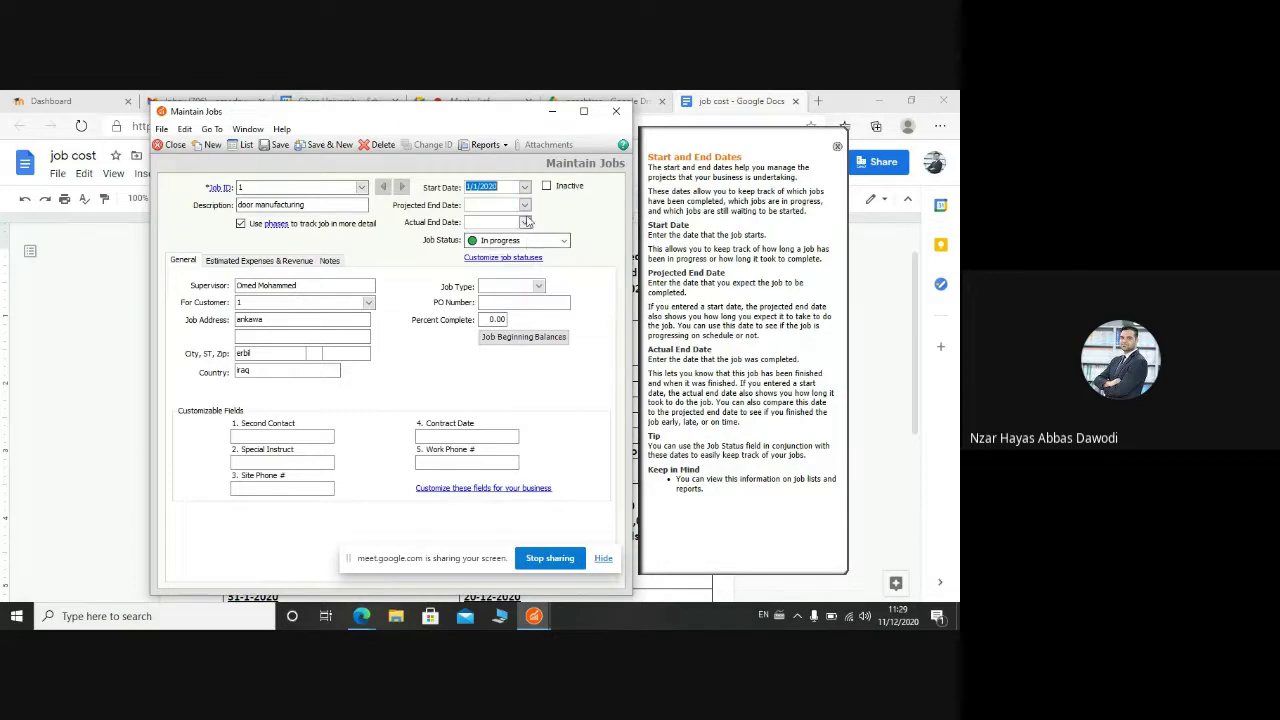
pyautogui.click(525, 206)
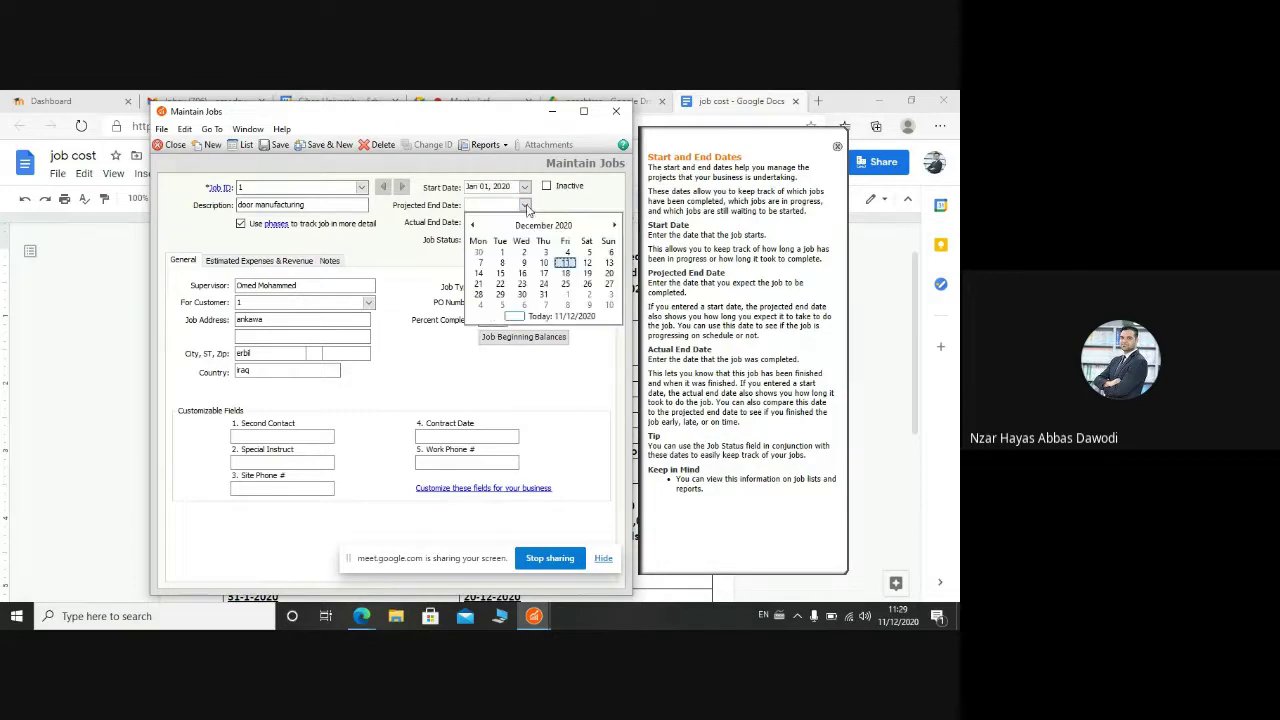
pyautogui.click(543, 295)
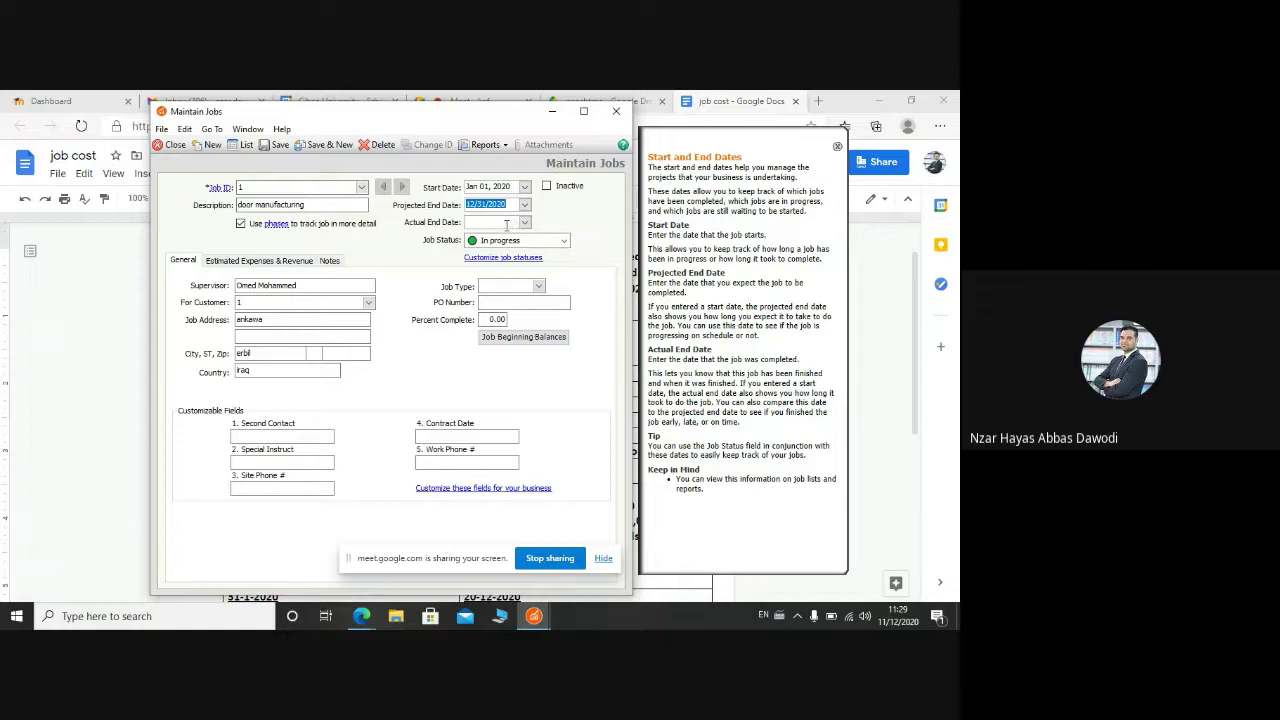
pyautogui.click(499, 222)
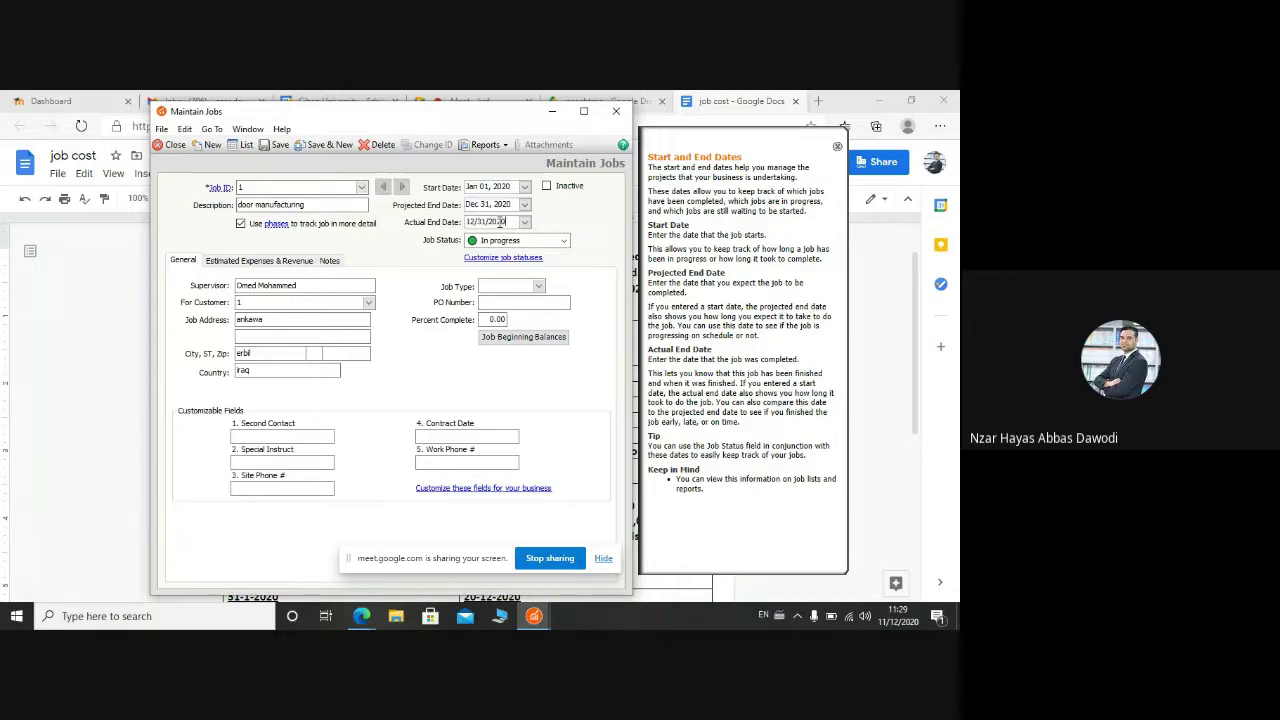
# Step: Keep the job status In progress and set the job type to product
pyautogui.click(540, 242)
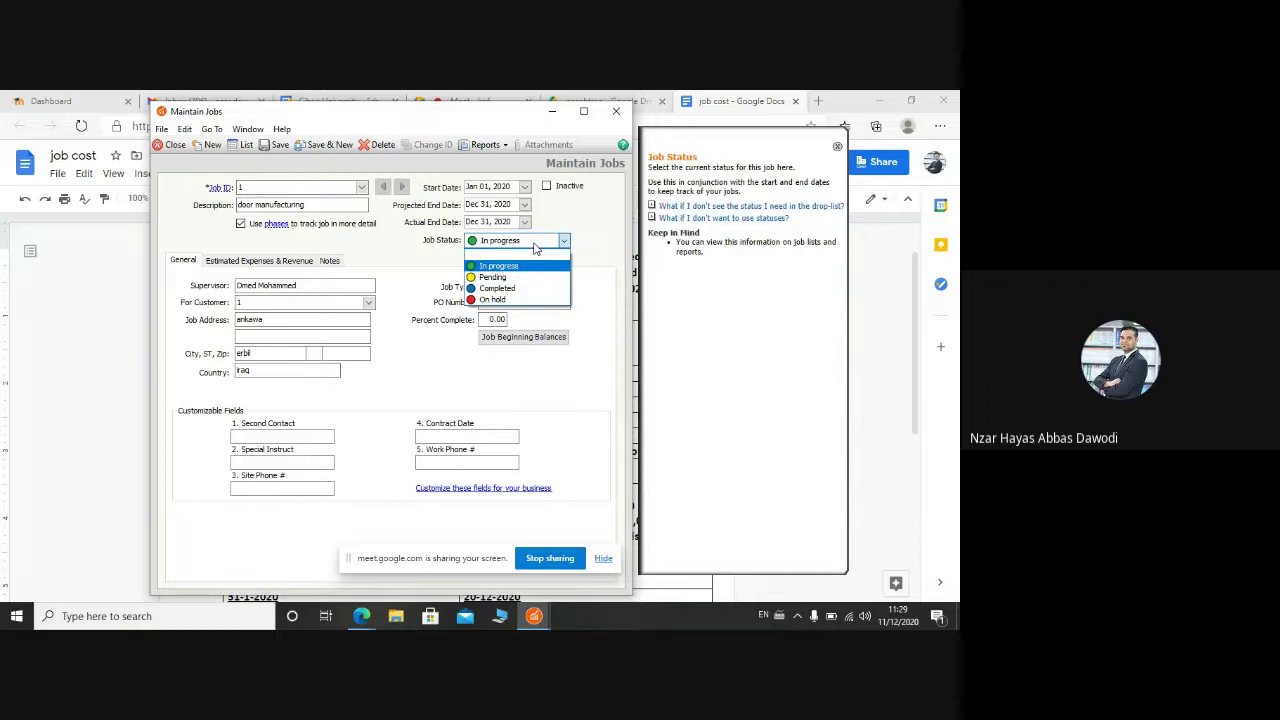
pyautogui.click(535, 245)
pyautogui.click(535, 245)
pyautogui.click(535, 245)
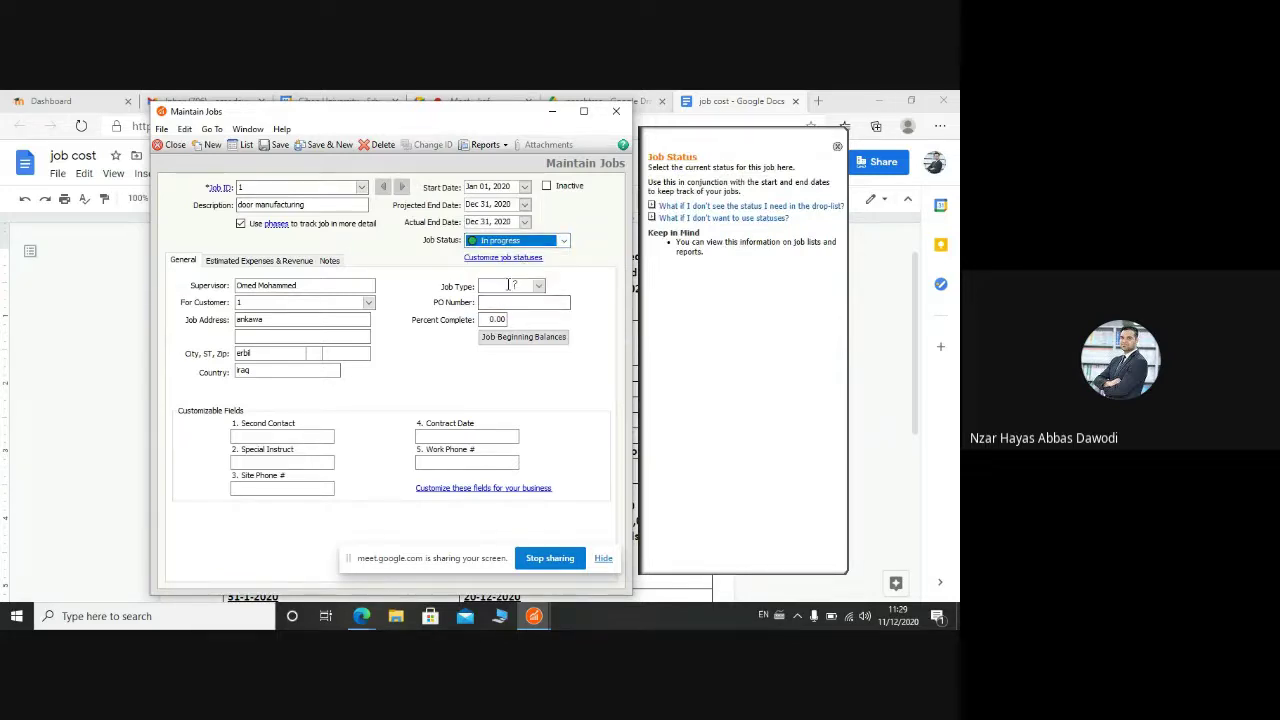
pyautogui.click(511, 285)
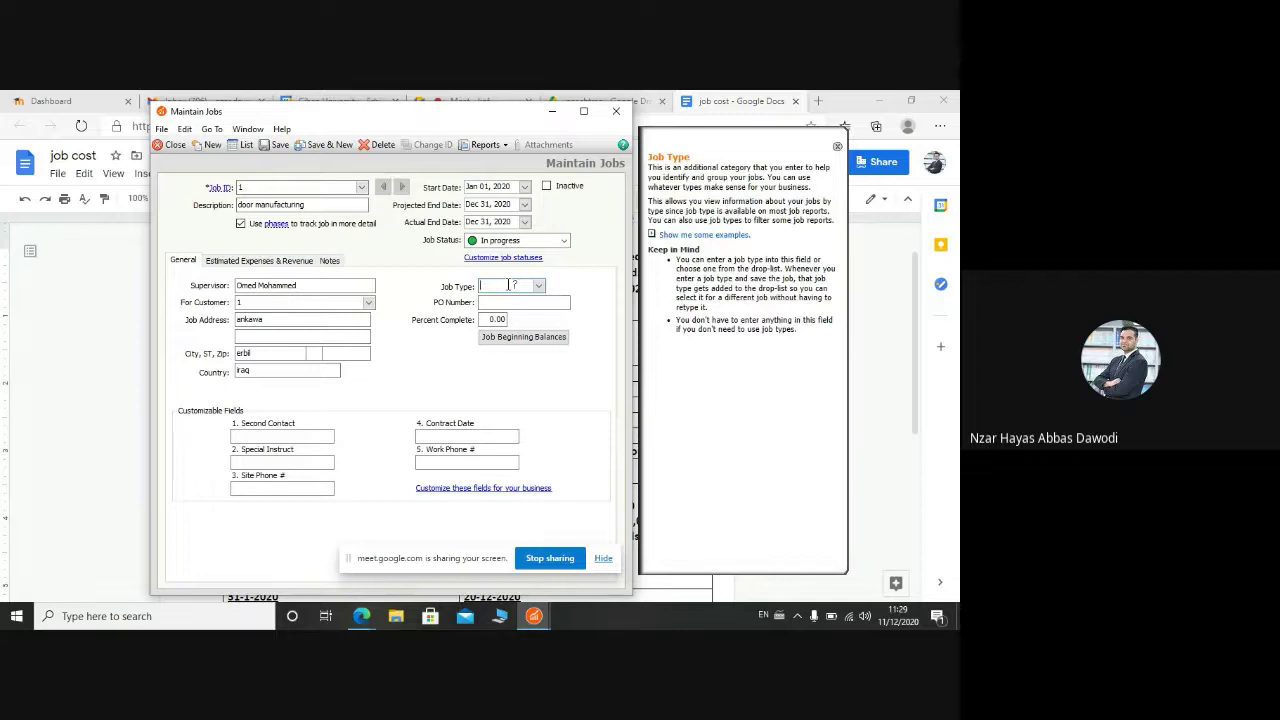
pyautogui.write('product')
pyautogui.click(565, 306)
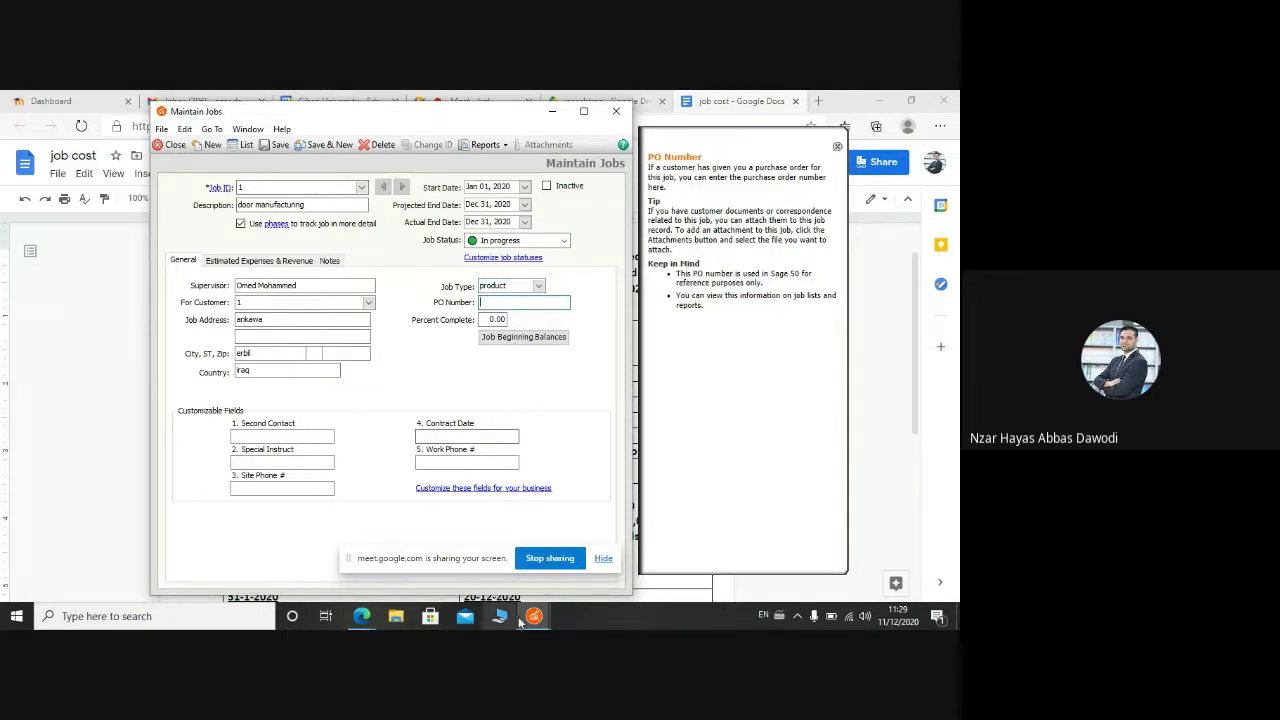
# Step: After checking the document, enter PO number 302 and percent complete 75
pyautogui.moveTo(361, 616)
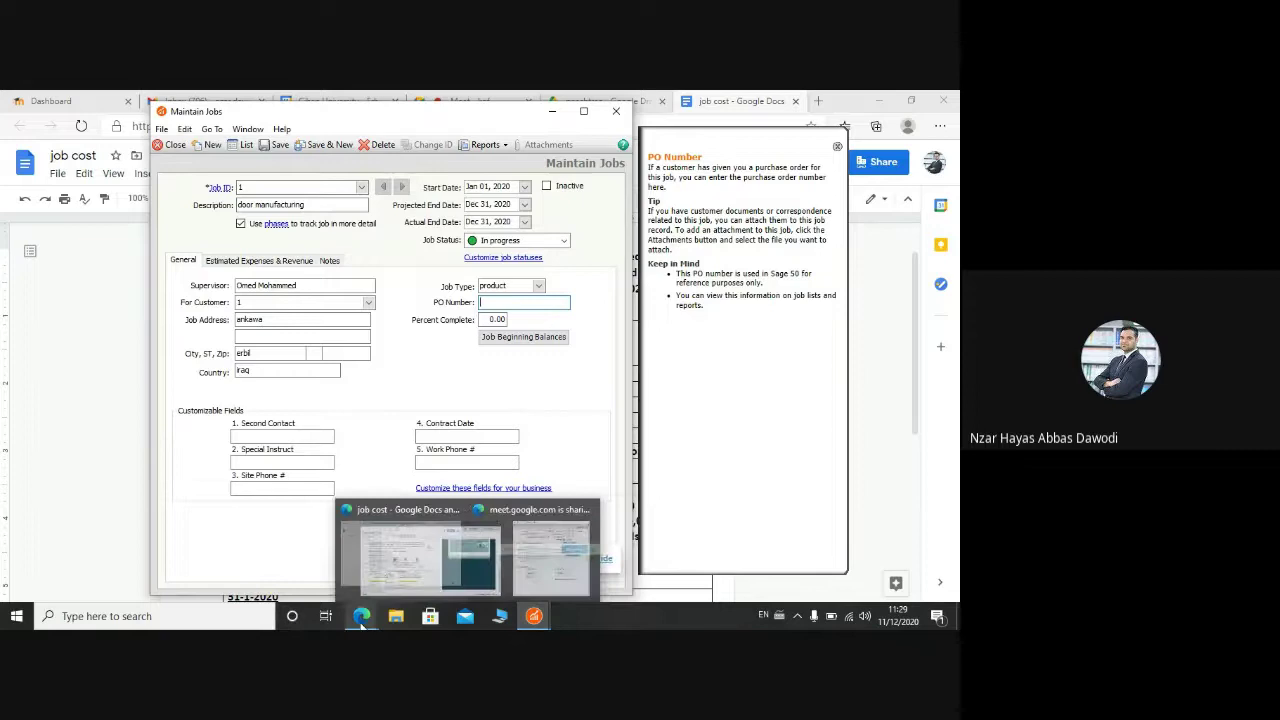
pyautogui.click(328, 574)
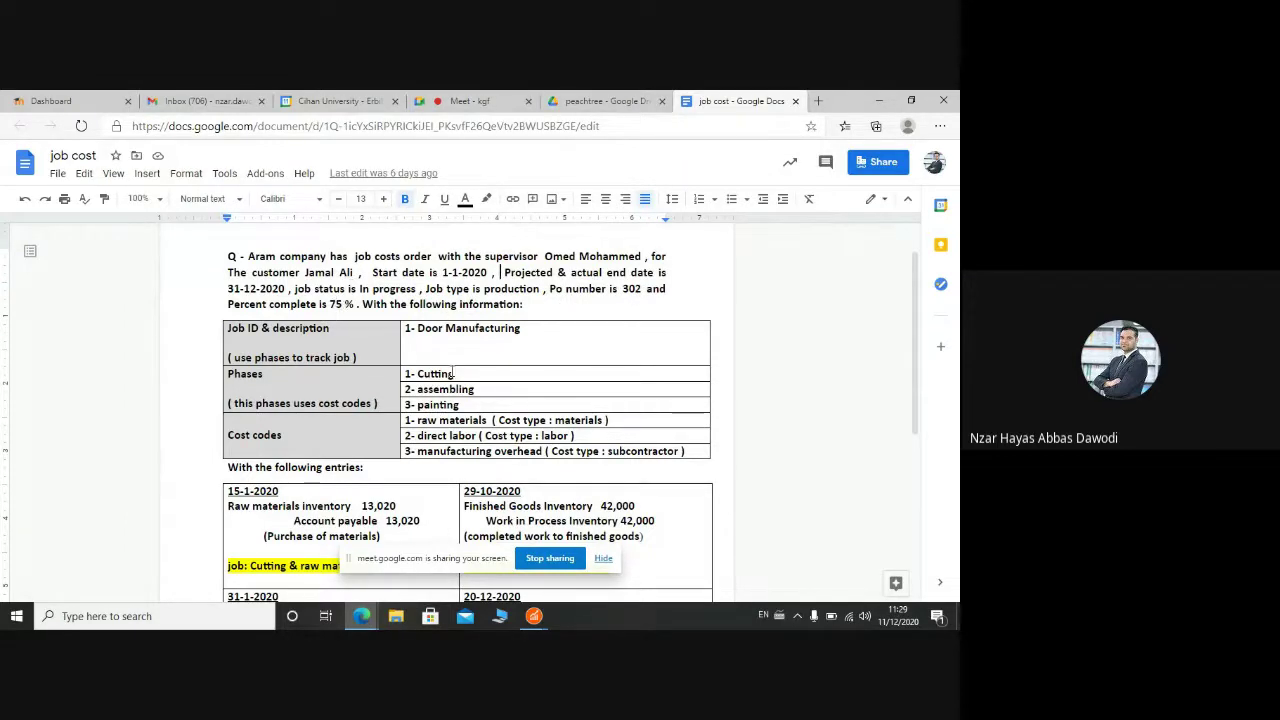
pyautogui.moveTo(538, 620)
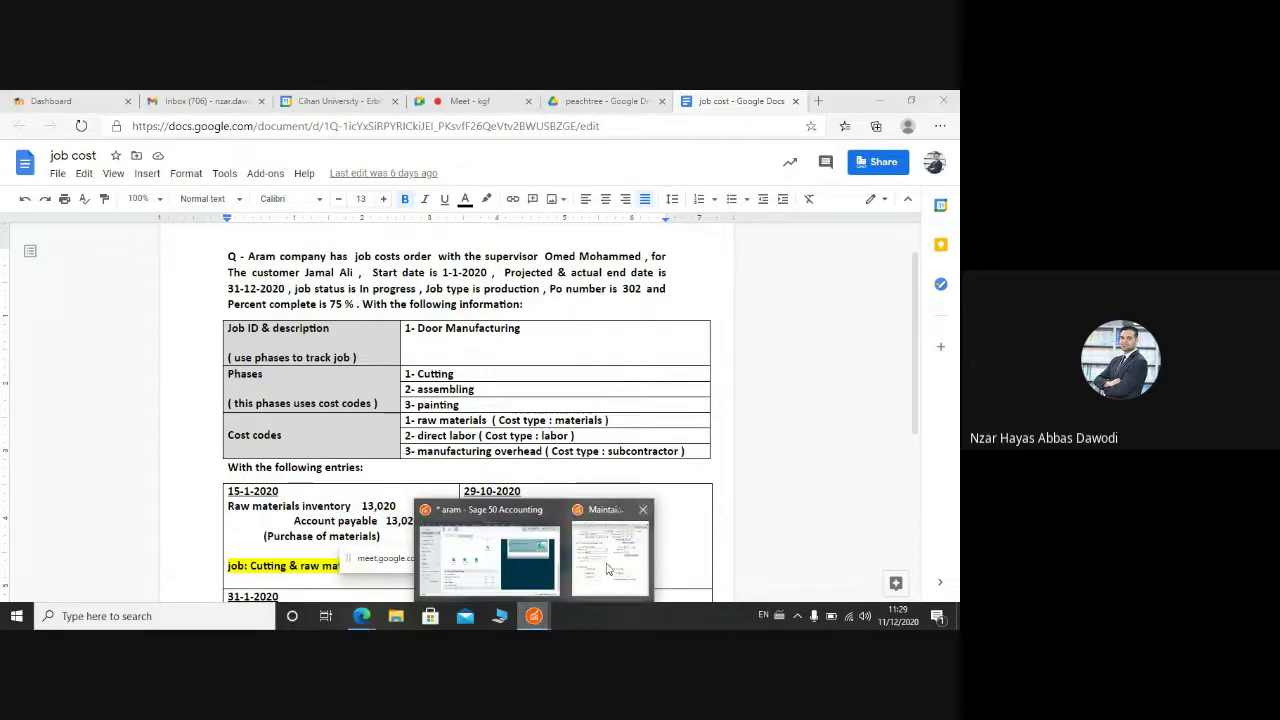
pyautogui.click(575, 562)
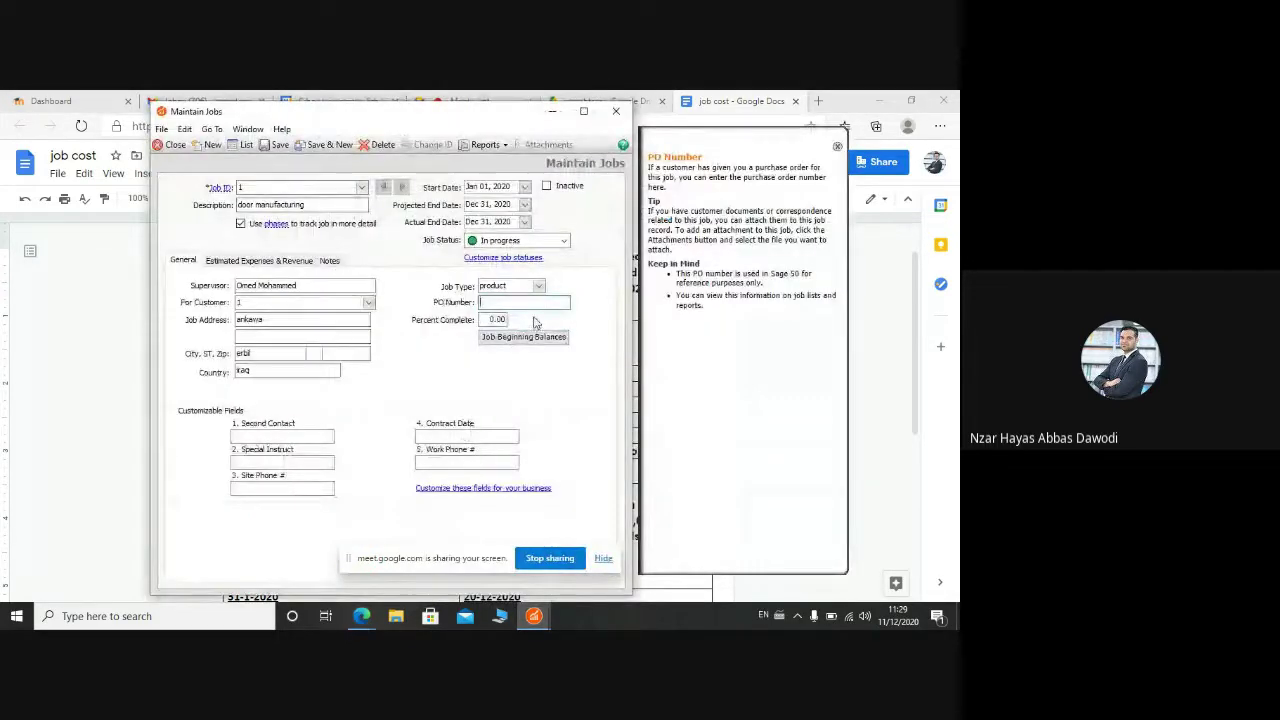
pyautogui.write('302')
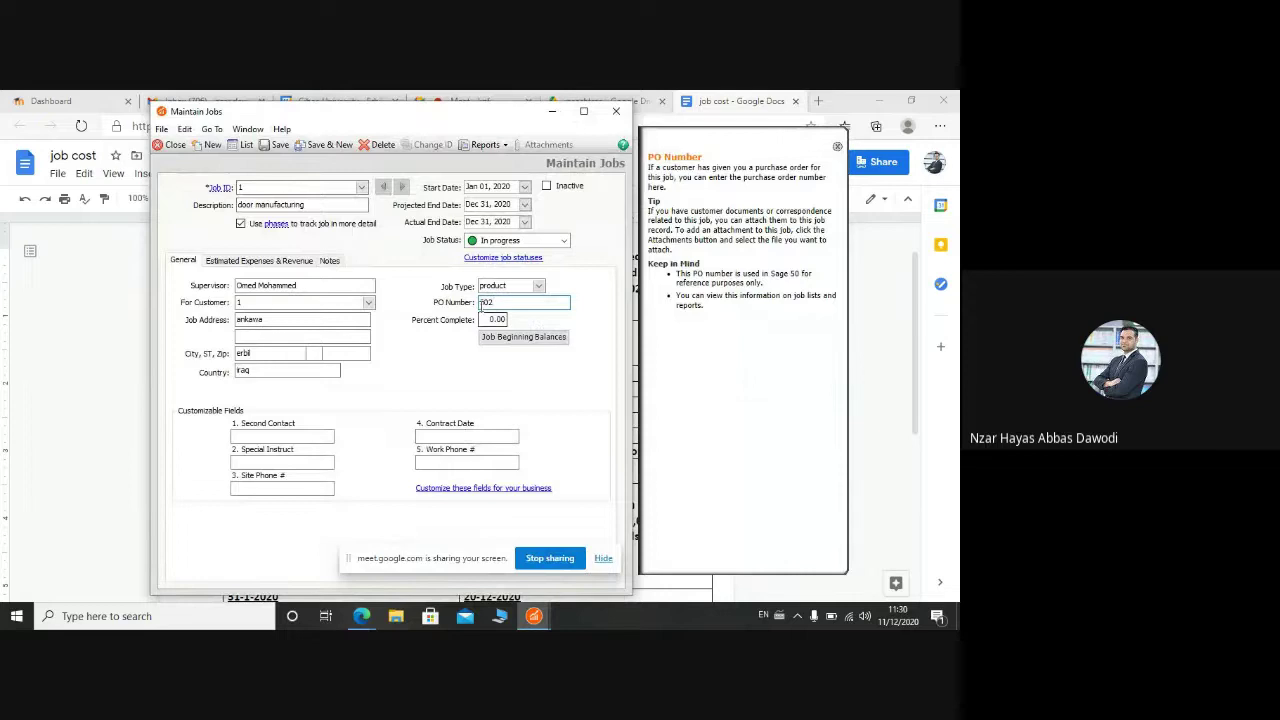
pyautogui.click(489, 318)
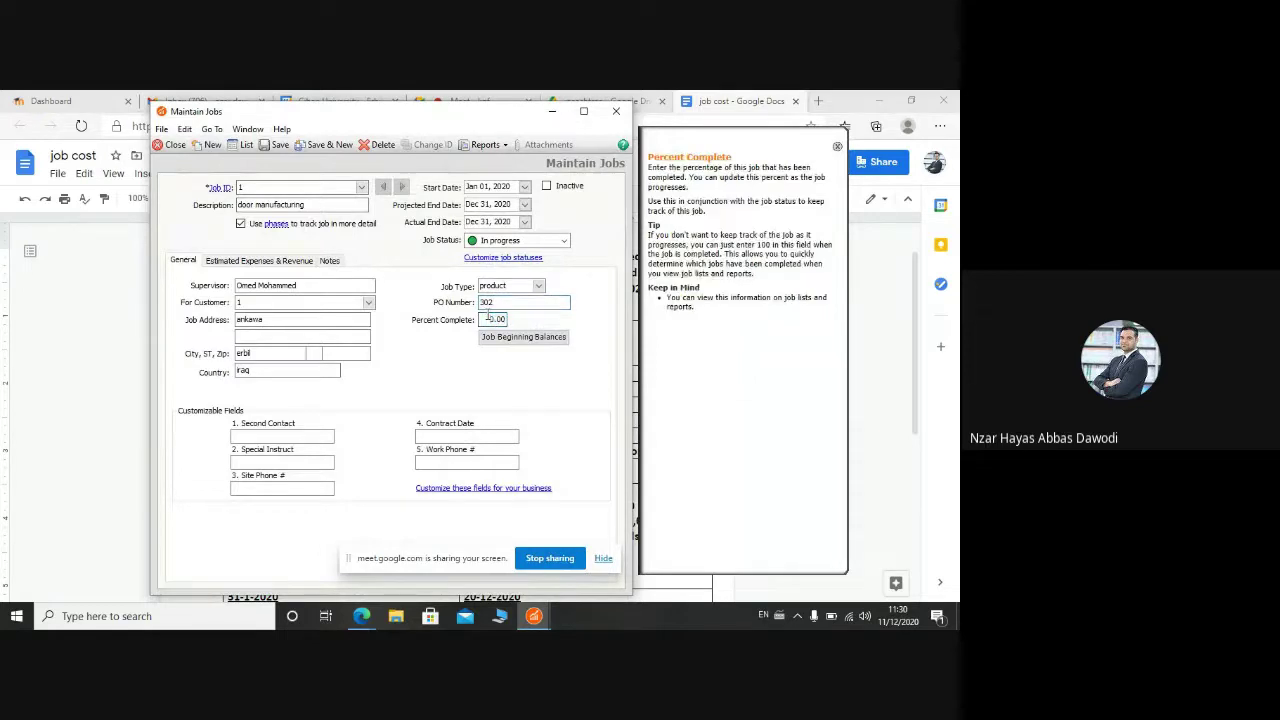
pyautogui.write('75')
pyautogui.press('Tab')
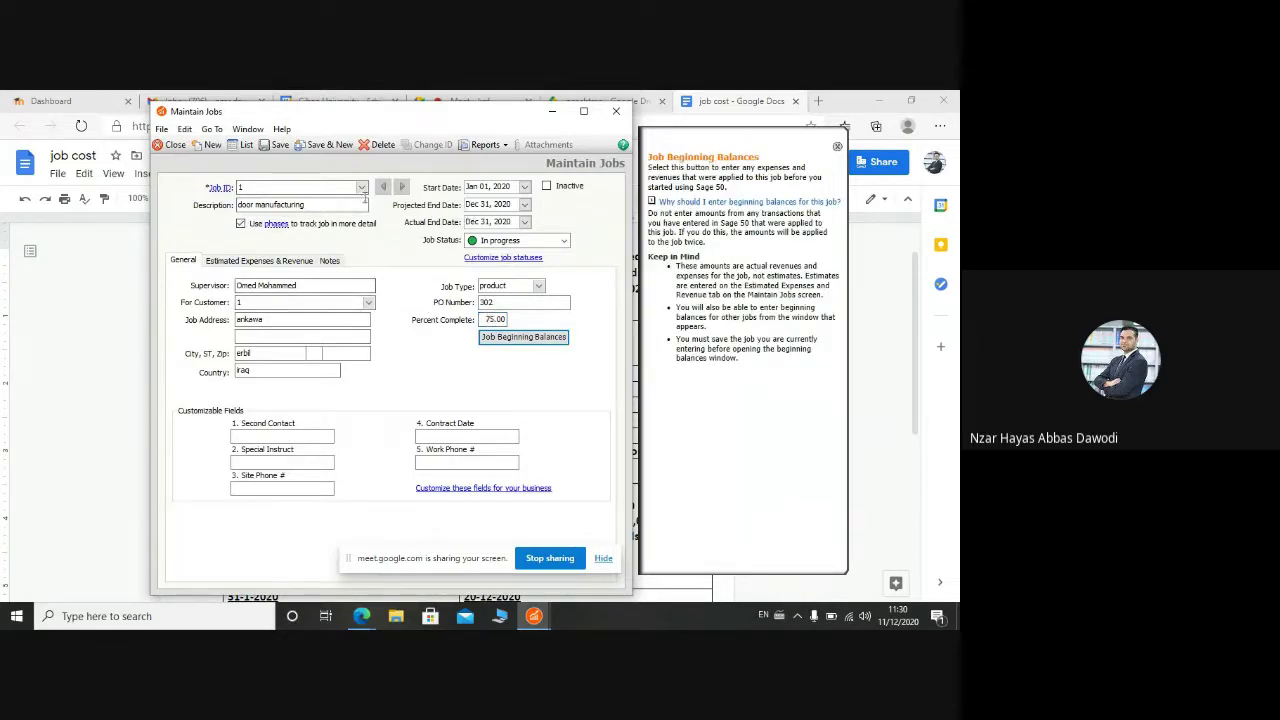
# Step: Save job 1, then close Maintain Jobs without saving the started job 2
pyautogui.click(338, 148)
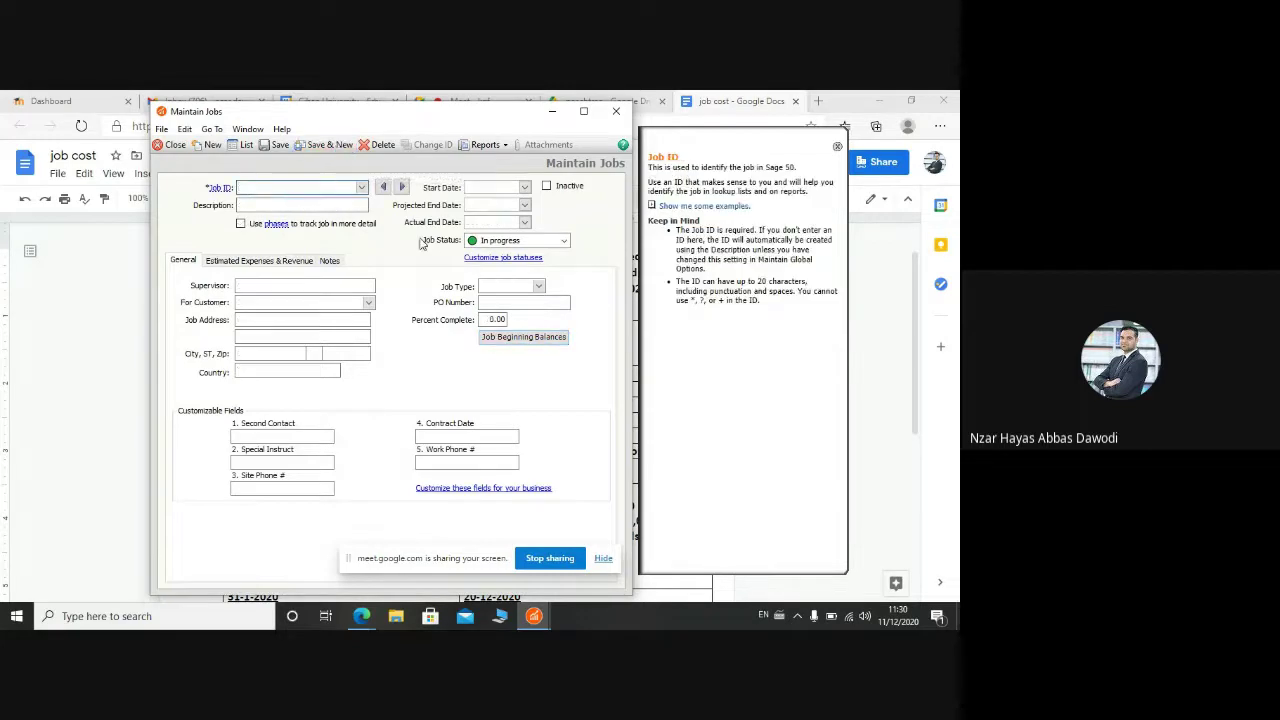
pyautogui.click(309, 205)
pyautogui.write('2')
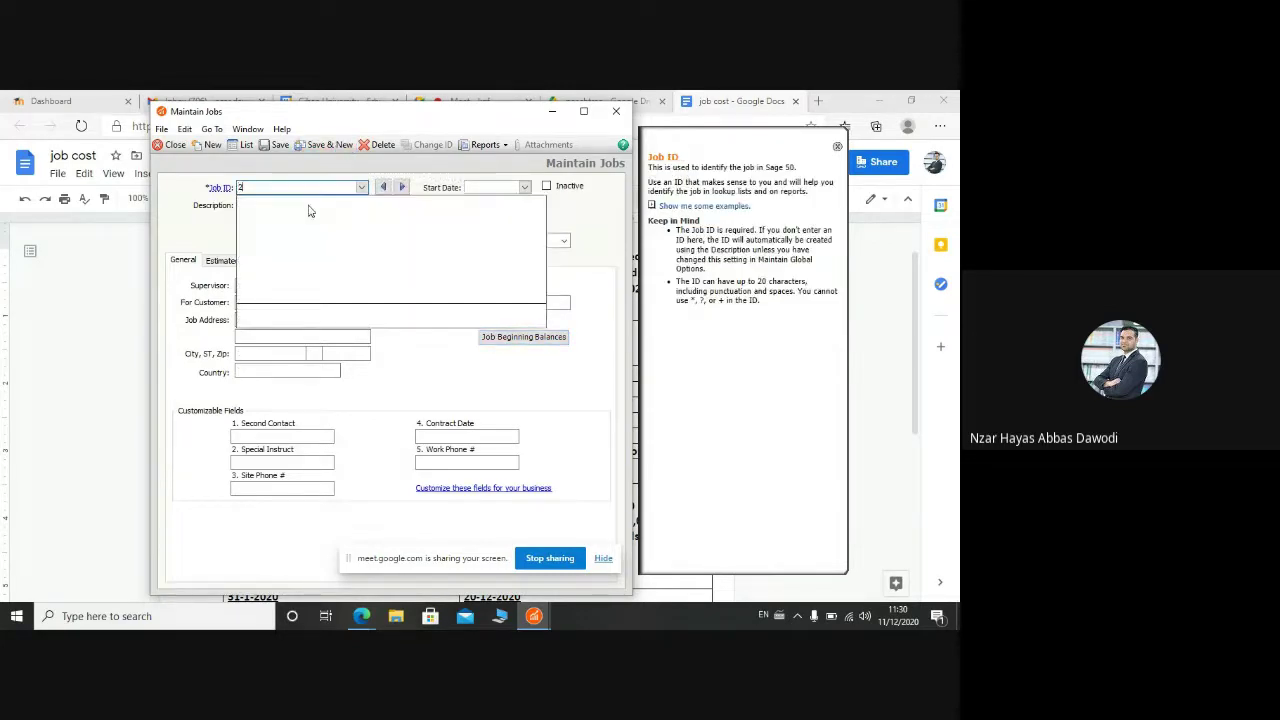
pyautogui.press('Tab')
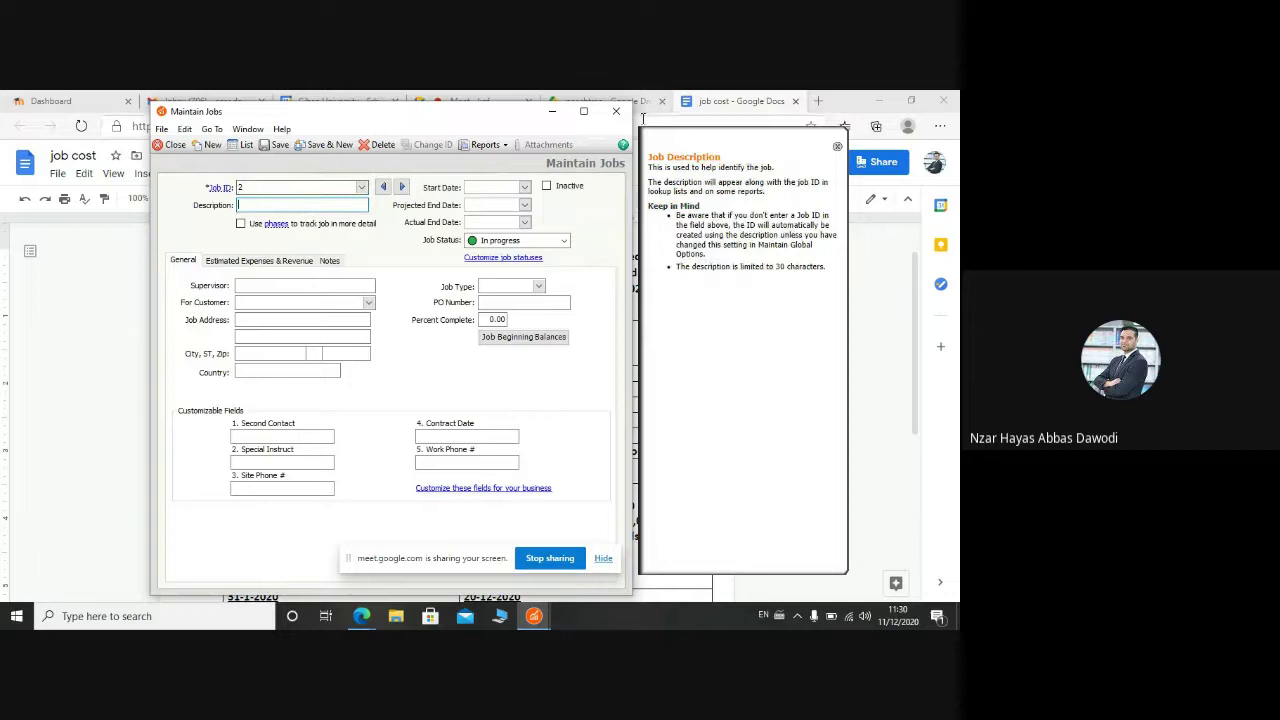
pyautogui.click(616, 111)
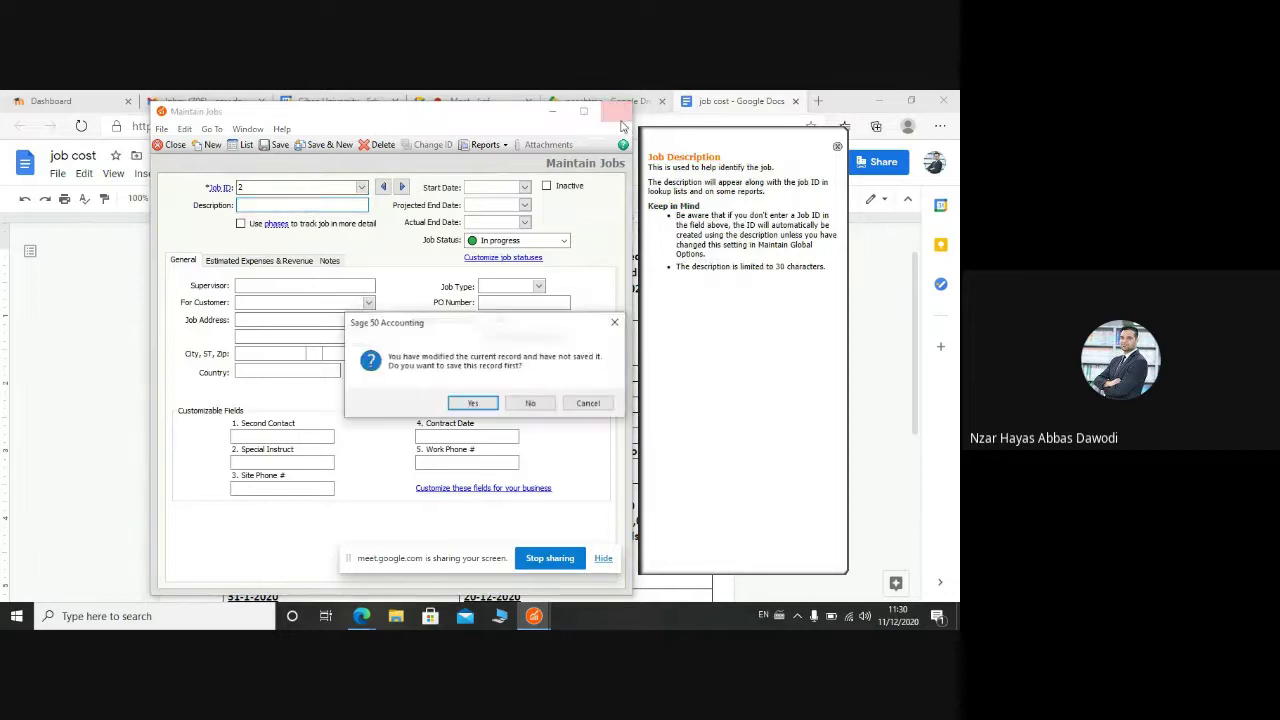
pyautogui.click(524, 406)
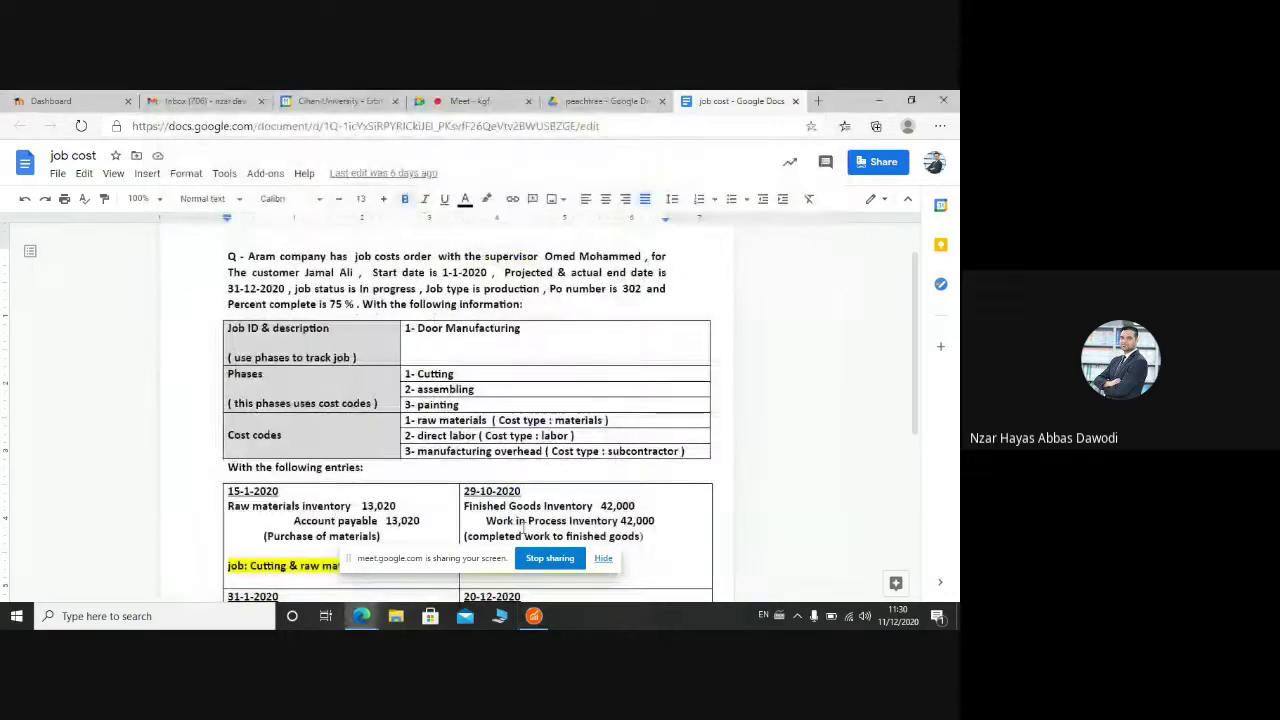
# Step: Recheck the job cost assignment, then return to Sage 50's Maintain menu
pyautogui.click(534, 617)
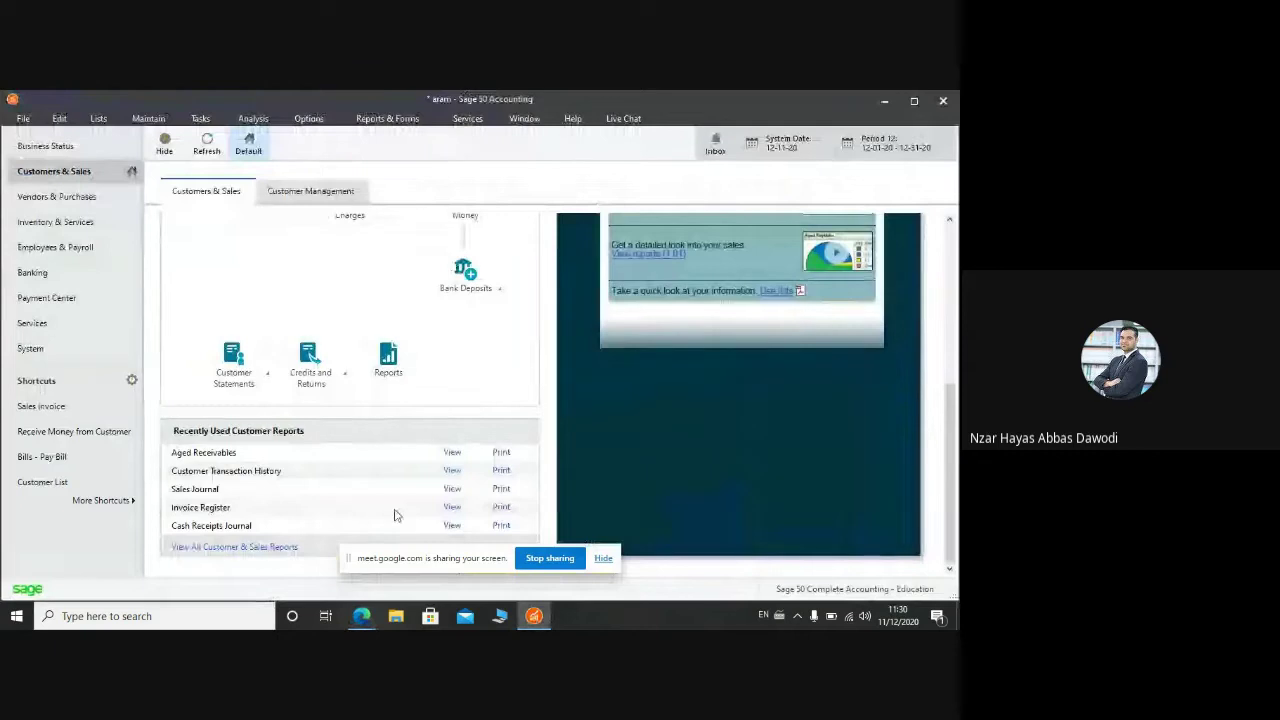
pyautogui.moveTo(361, 616)
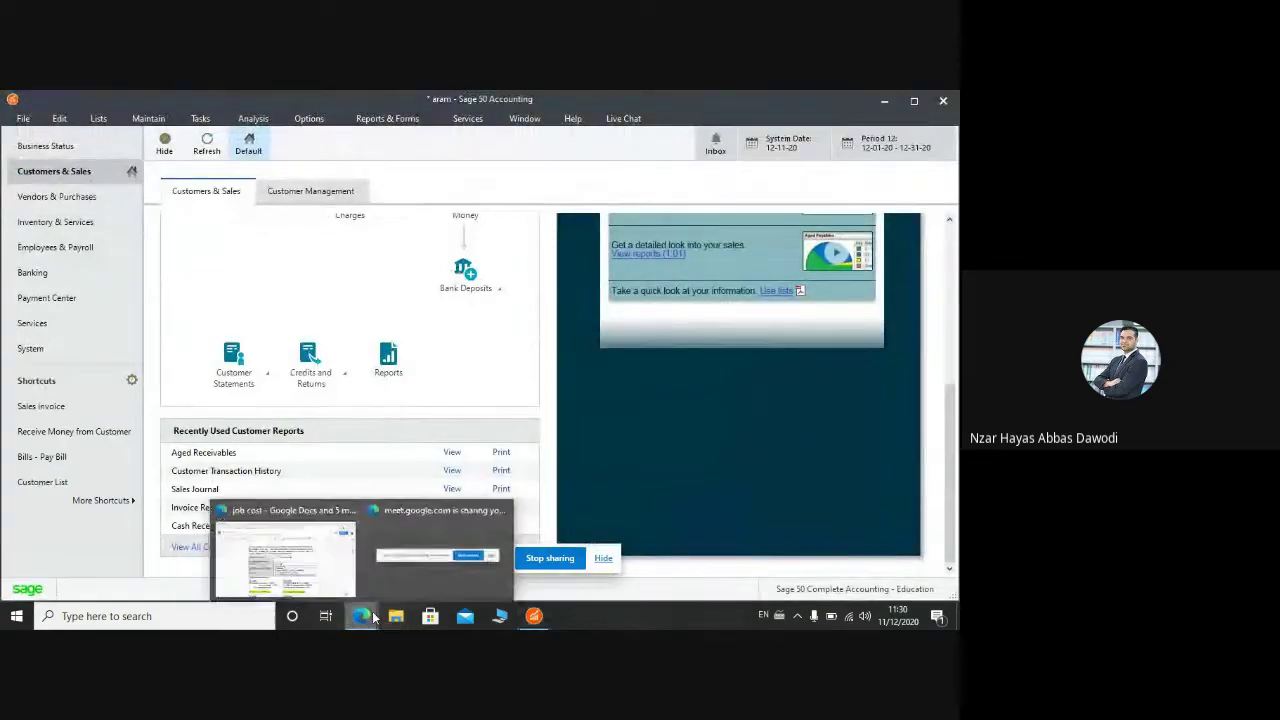
pyautogui.click(313, 527)
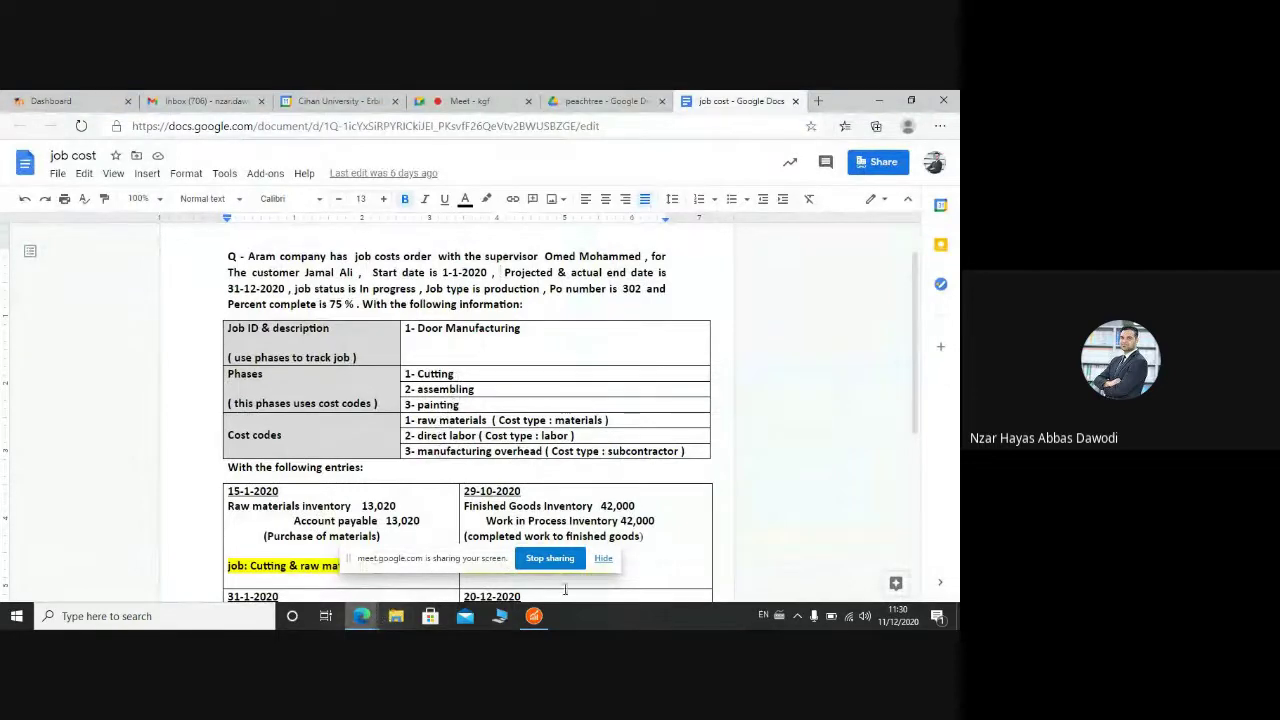
pyautogui.click(535, 616)
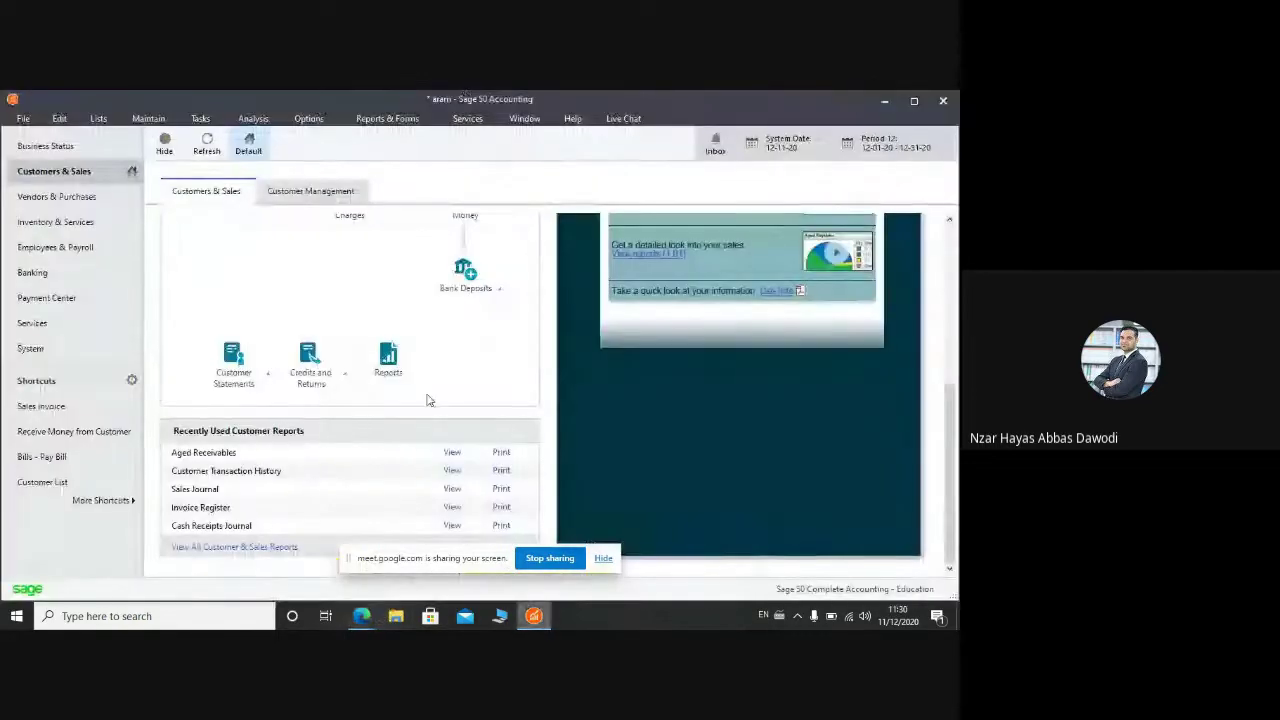
pyautogui.click(150, 119)
# Step: Create phase 1, cutting, set to use cost codes, and save it
pyautogui.moveTo(214, 272)
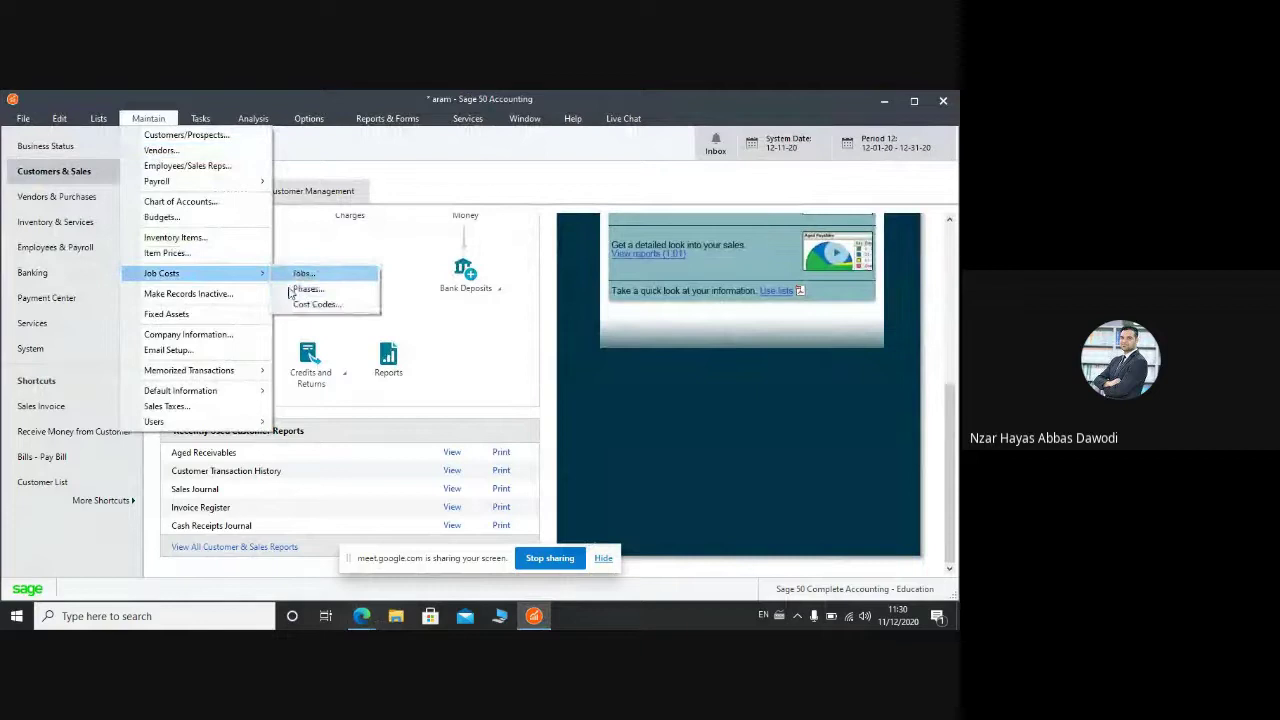
pyautogui.click(300, 290)
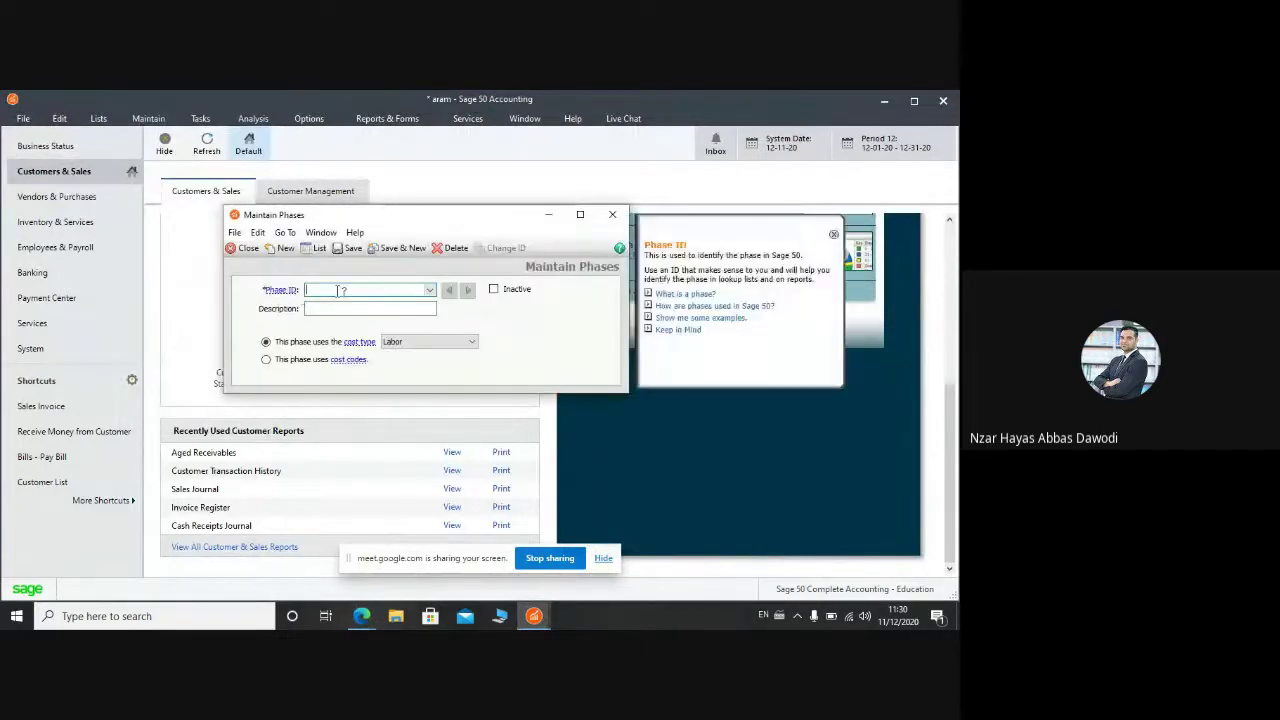
pyautogui.write('1')
pyautogui.press('Tab')
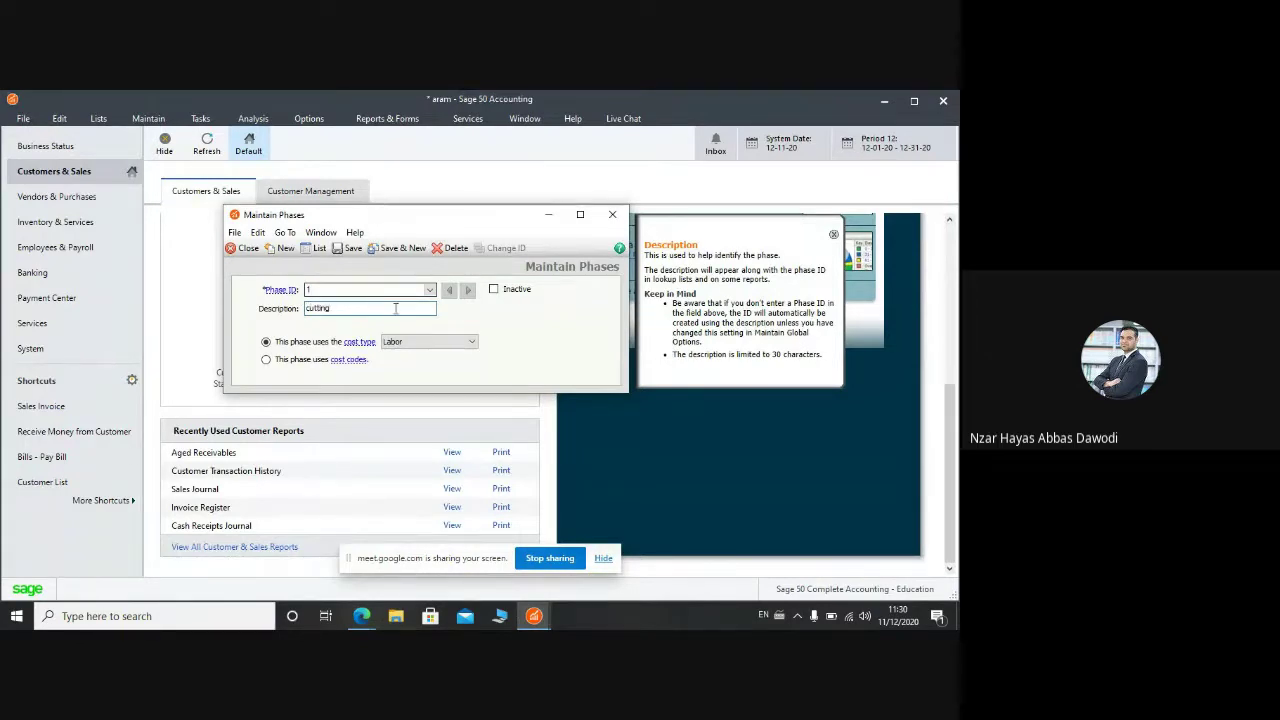
pyautogui.click(290, 365)
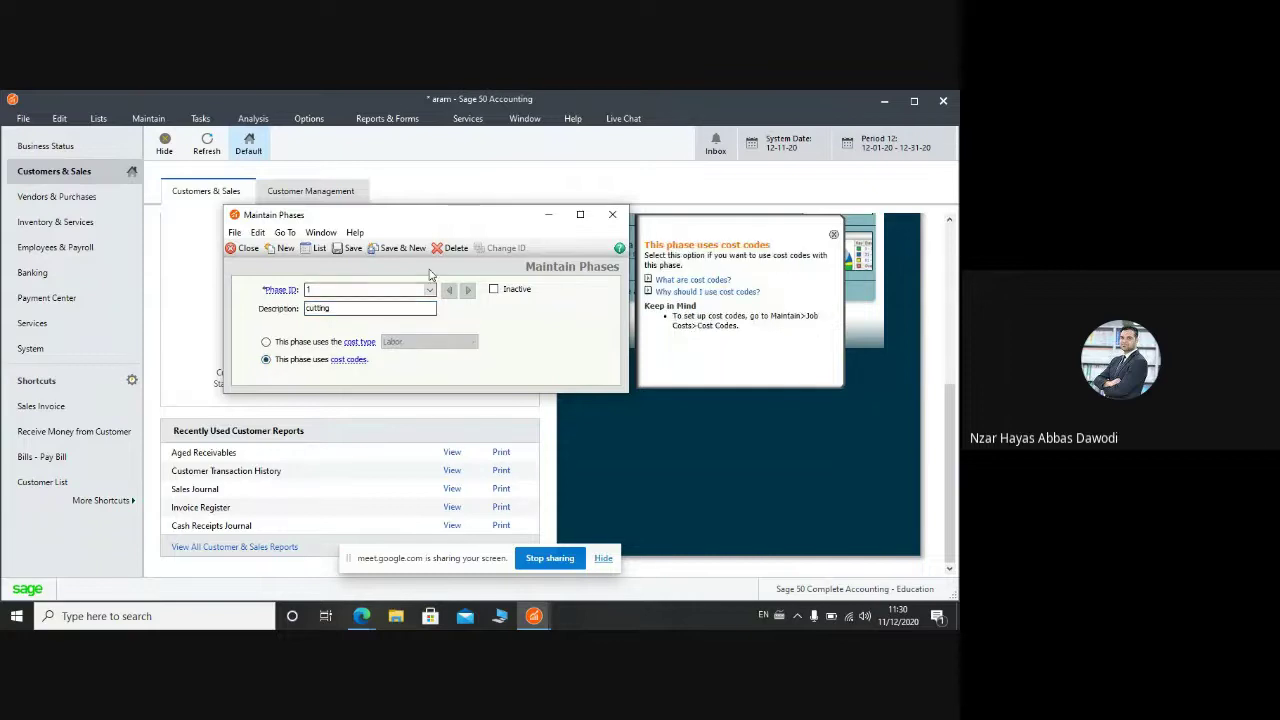
pyautogui.click(400, 248)
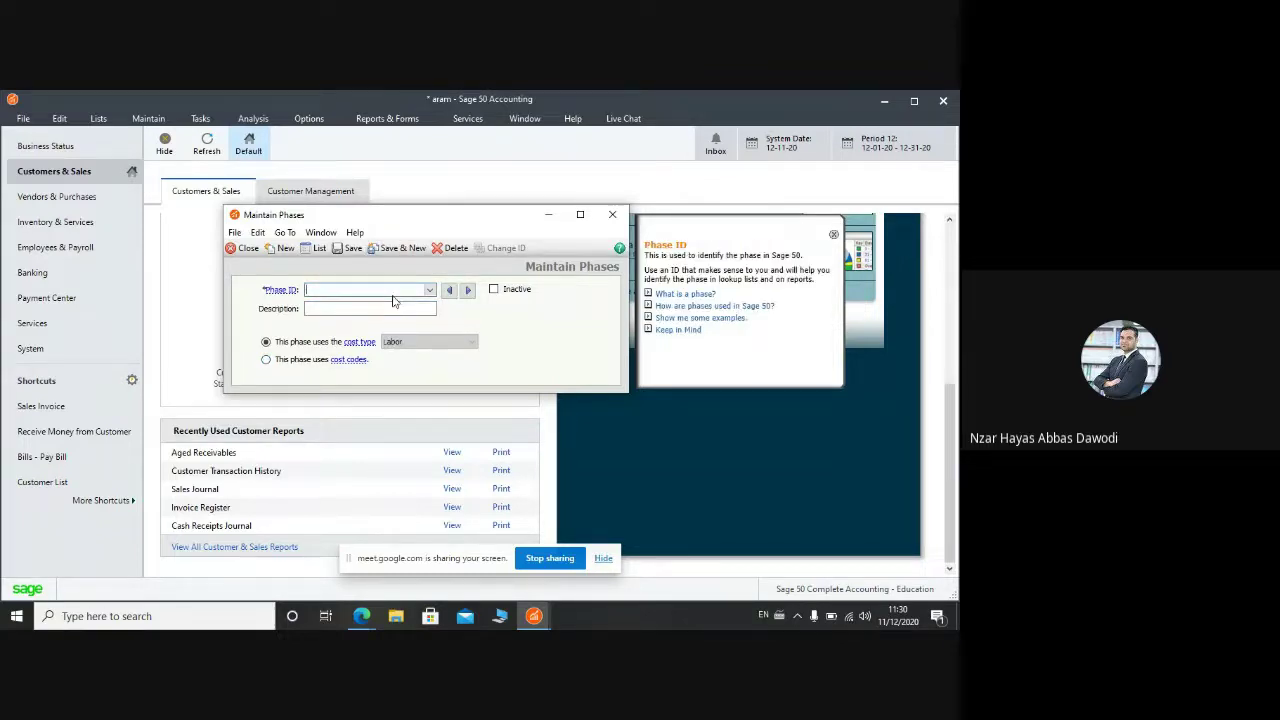
# Step: Add phase 2, assembling, and phase 3, painting, saving each
pyautogui.write('2')
pyautogui.press('Tab')
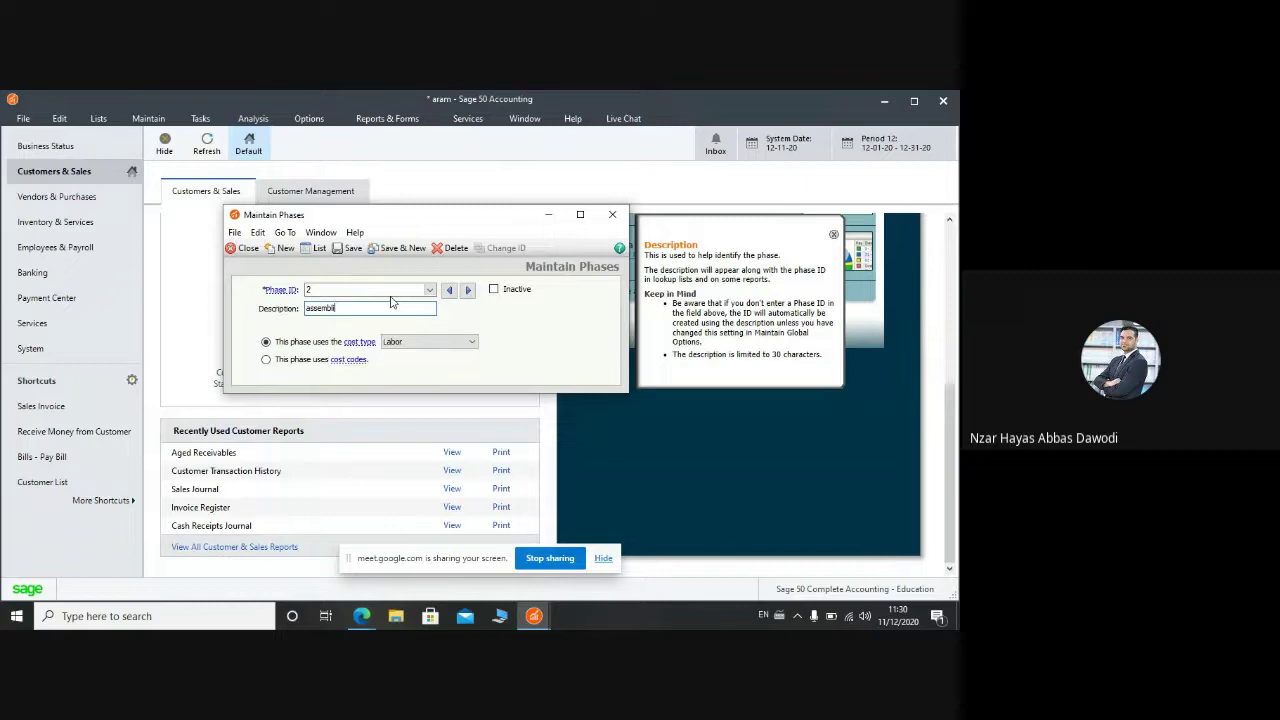
pyautogui.click(414, 251)
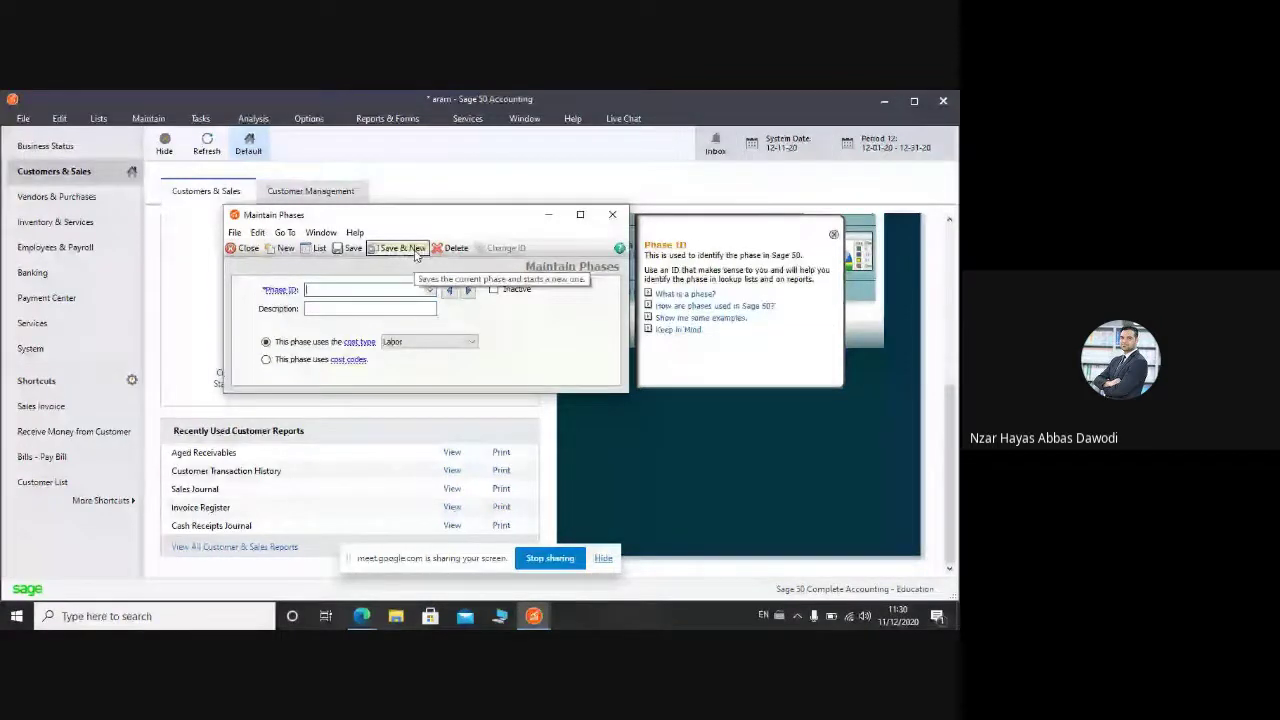
pyautogui.write('3')
pyautogui.press('Tab')
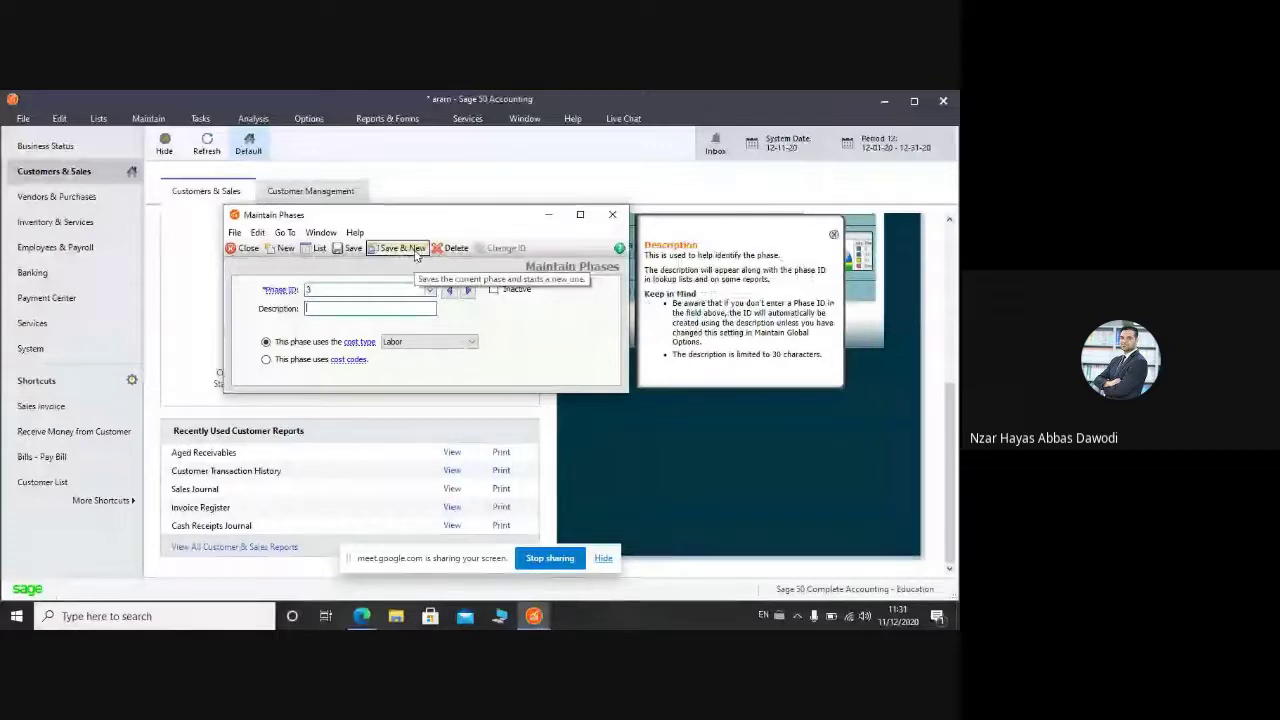
pyautogui.write('painting')
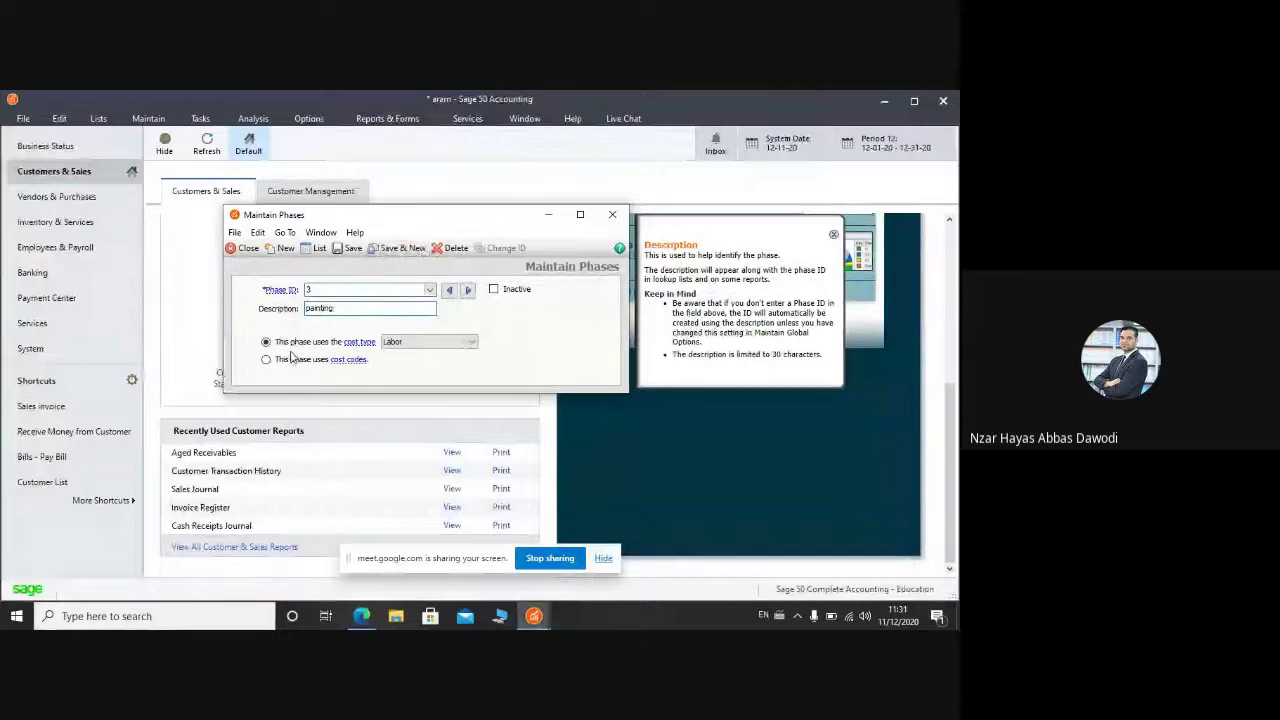
pyautogui.click(397, 248)
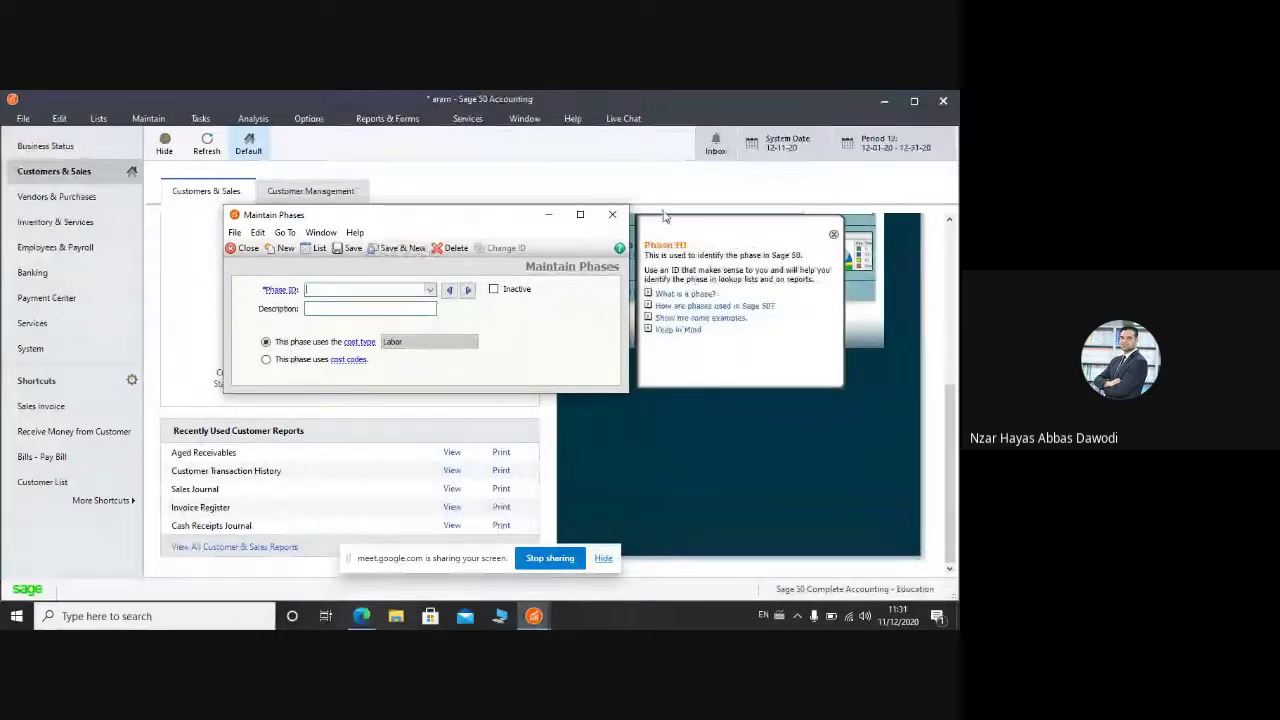
# Step: Close the phases window and add the raw materials cost code with the Materials cost type
pyautogui.click(612, 214)
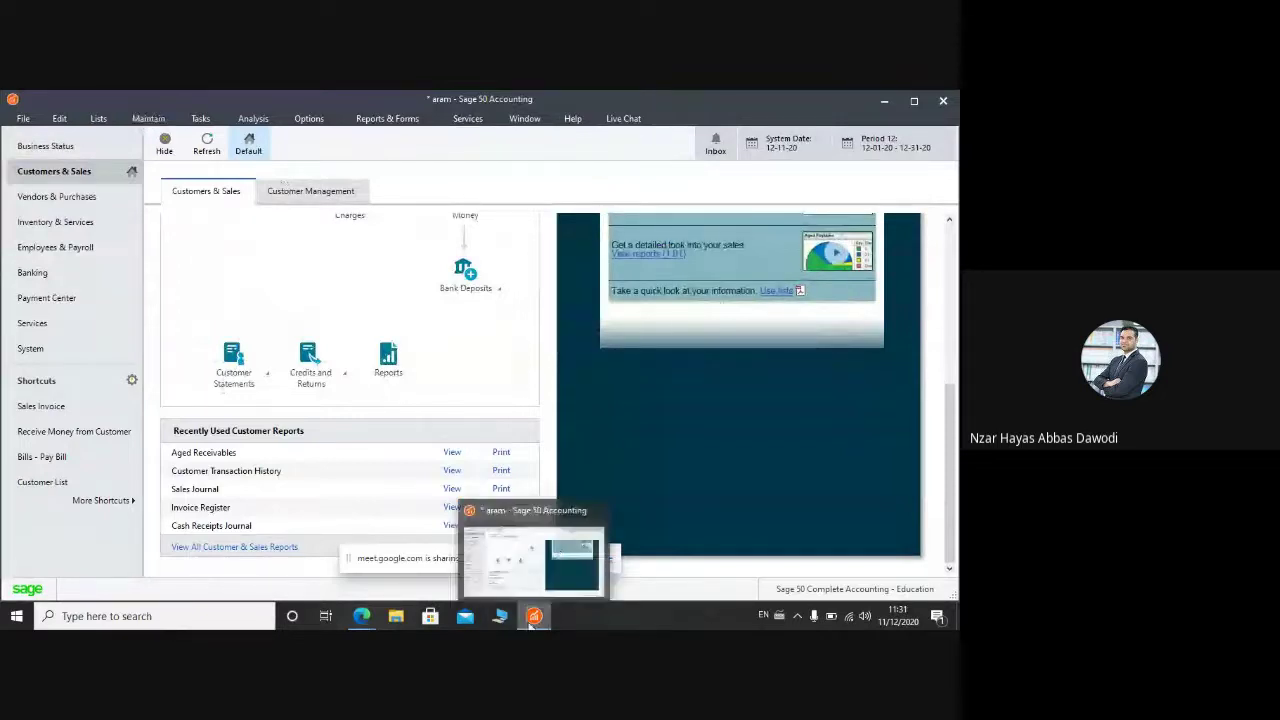
pyautogui.moveTo(360, 616)
pyautogui.click(290, 550)
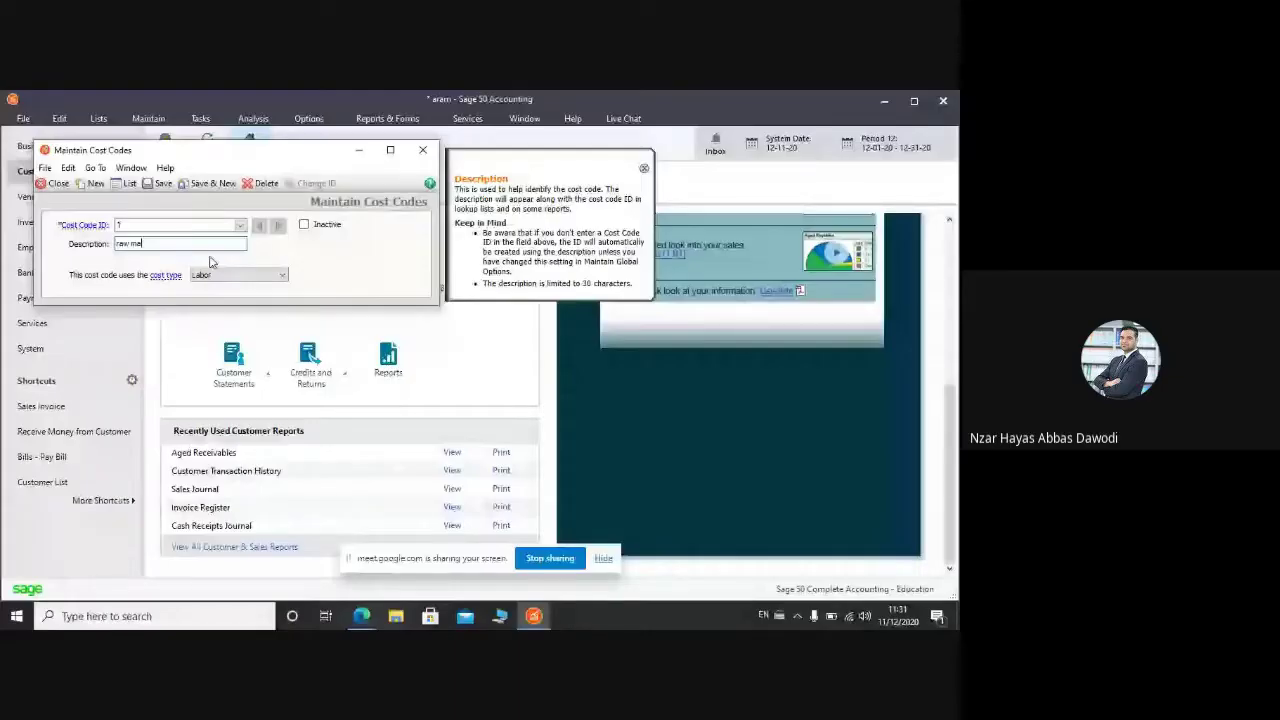
pyautogui.write('terials')
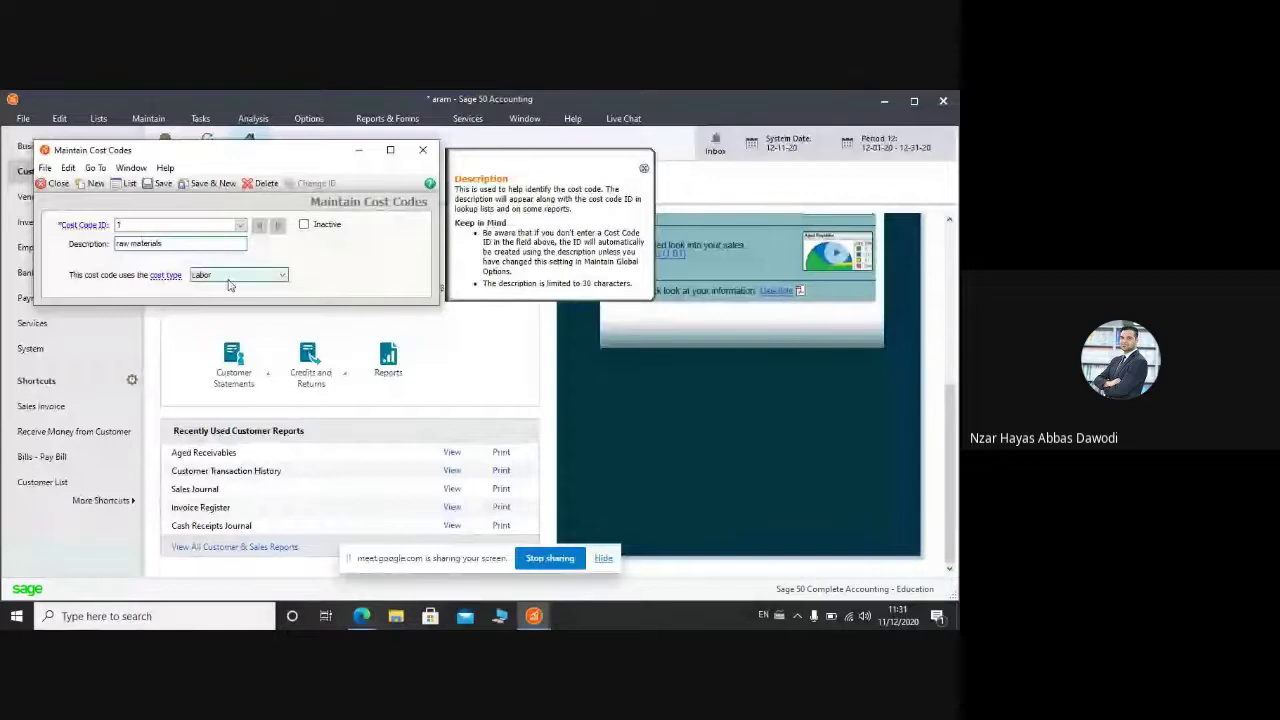
pyautogui.click(214, 274)
pyautogui.click(212, 294)
pyautogui.click(200, 186)
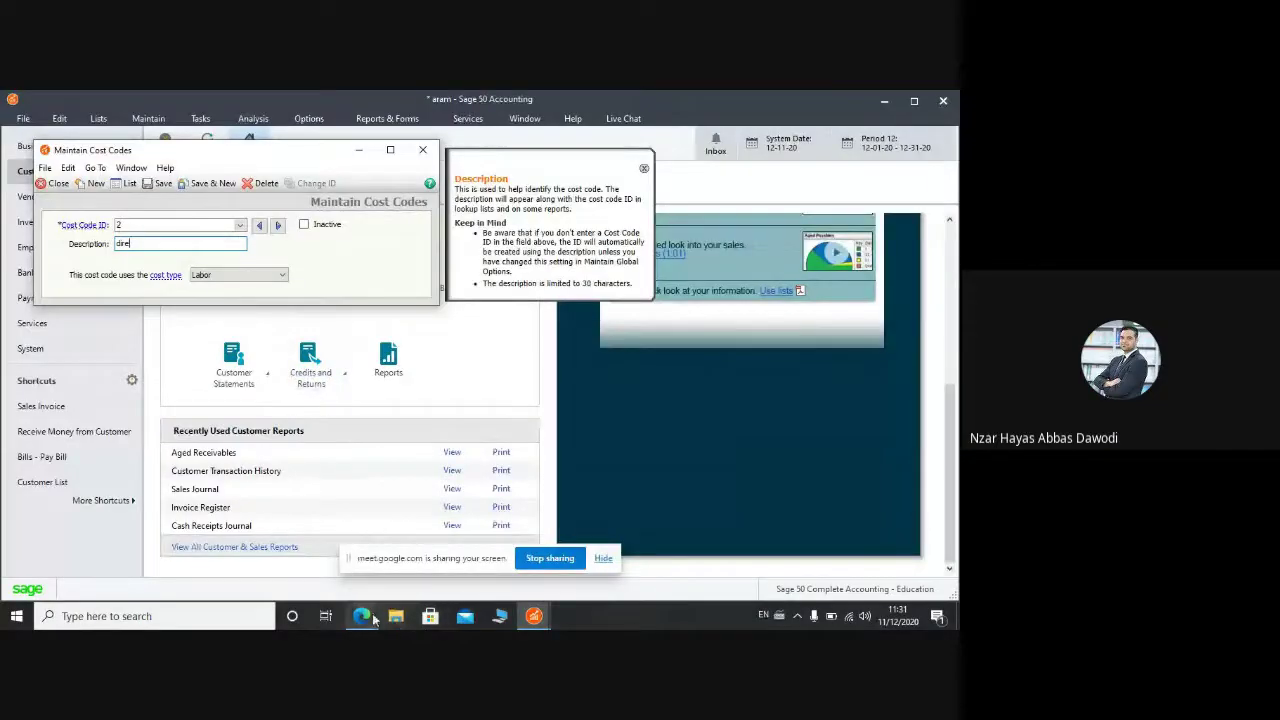
# Step: Check the assignment document and add the direct labor cost code
pyautogui.click(362, 617)
pyautogui.click(296, 545)
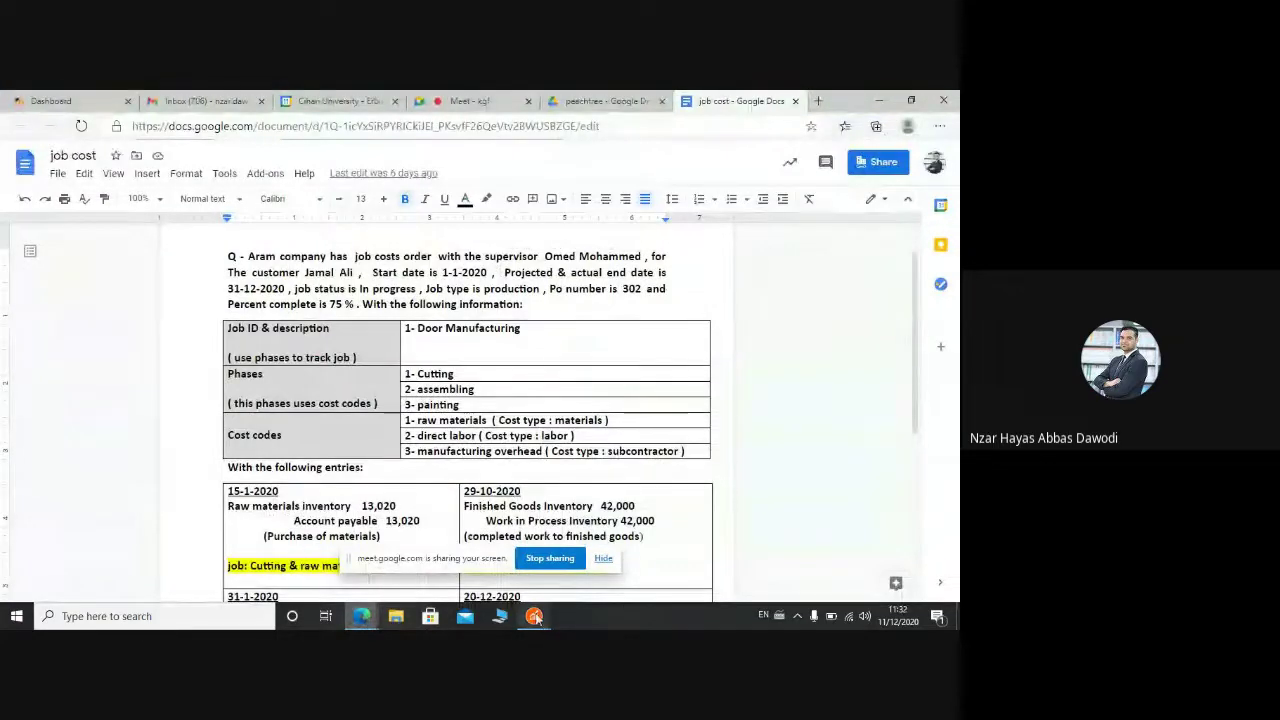
pyautogui.moveTo(535, 617)
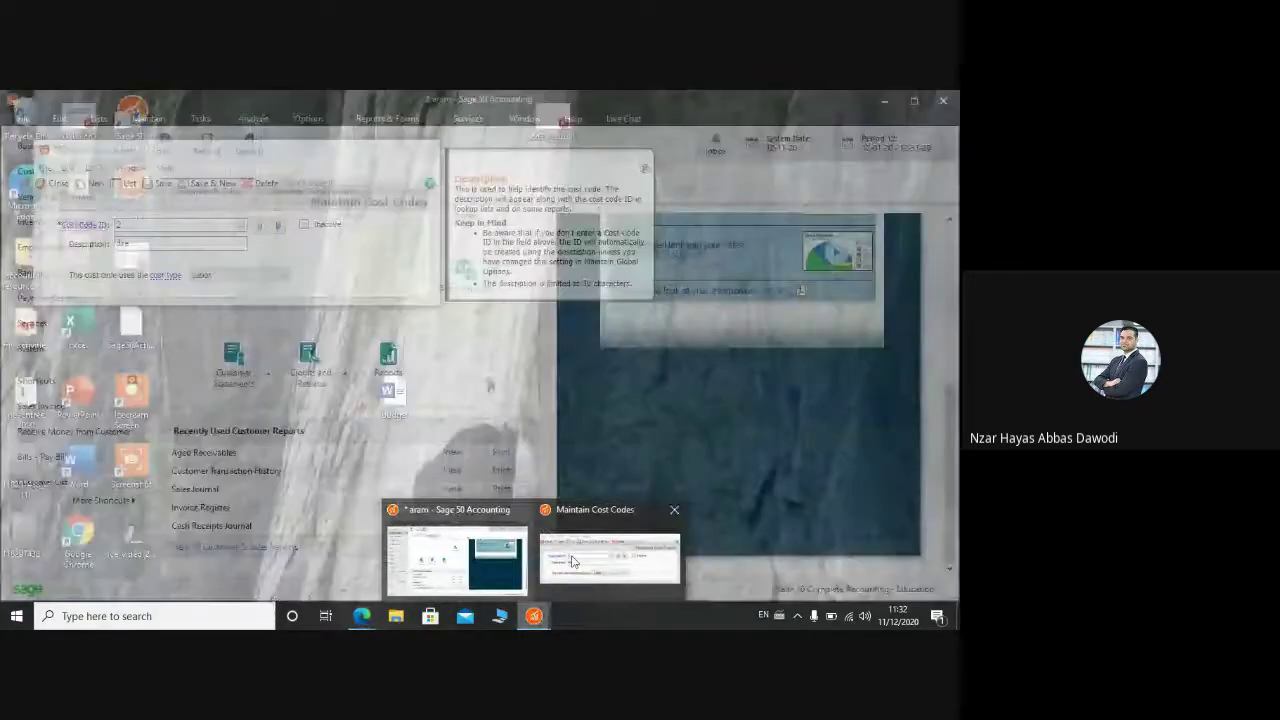
pyautogui.click(609, 549)
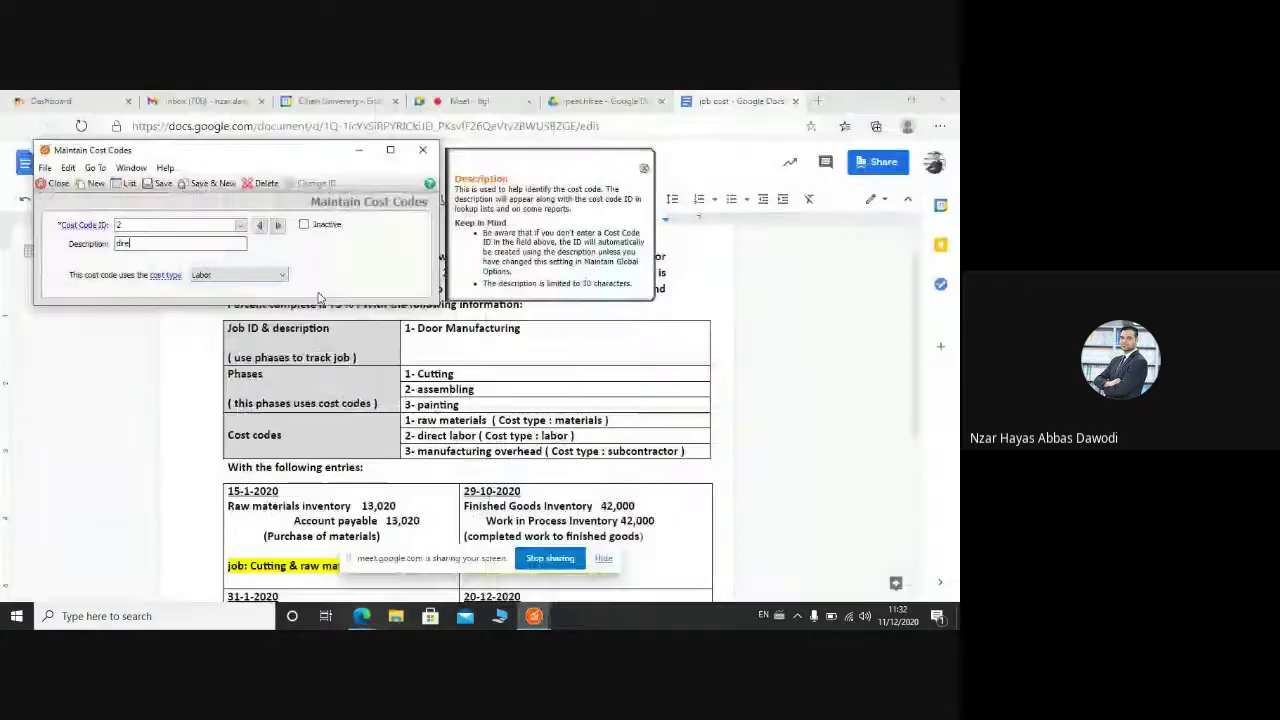
pyautogui.write('ct ')
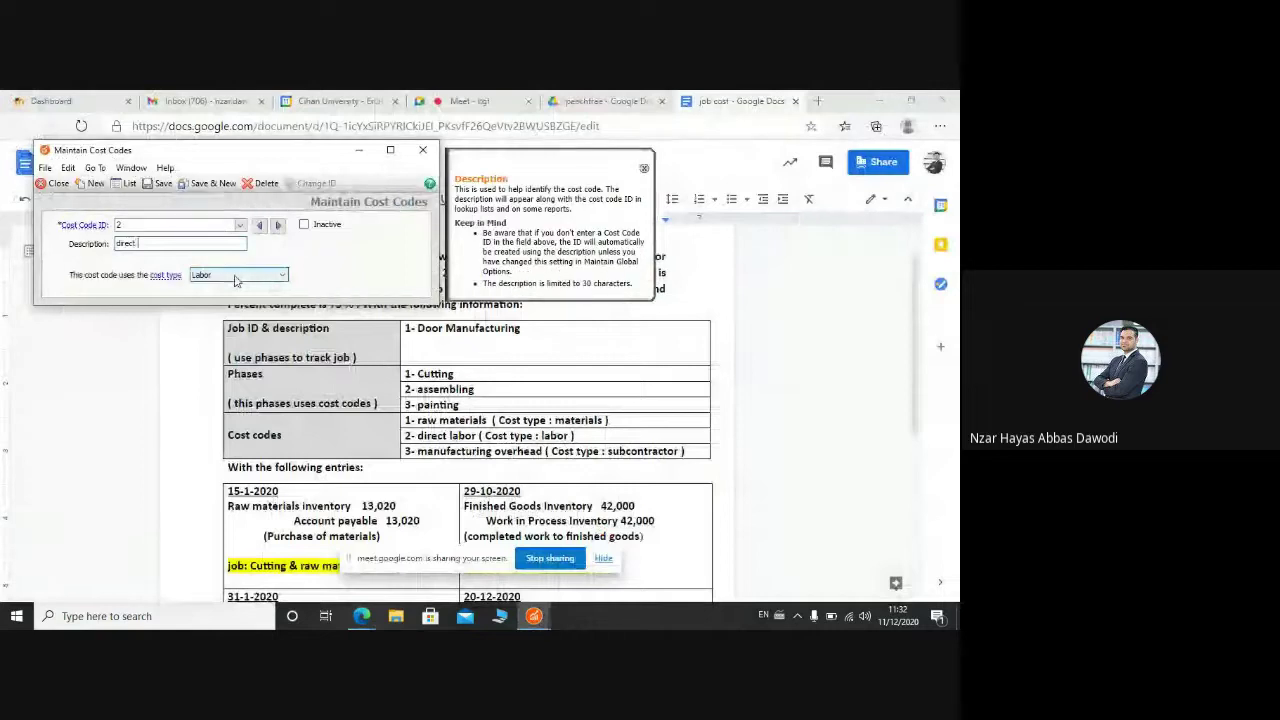
pyautogui.write('labo')
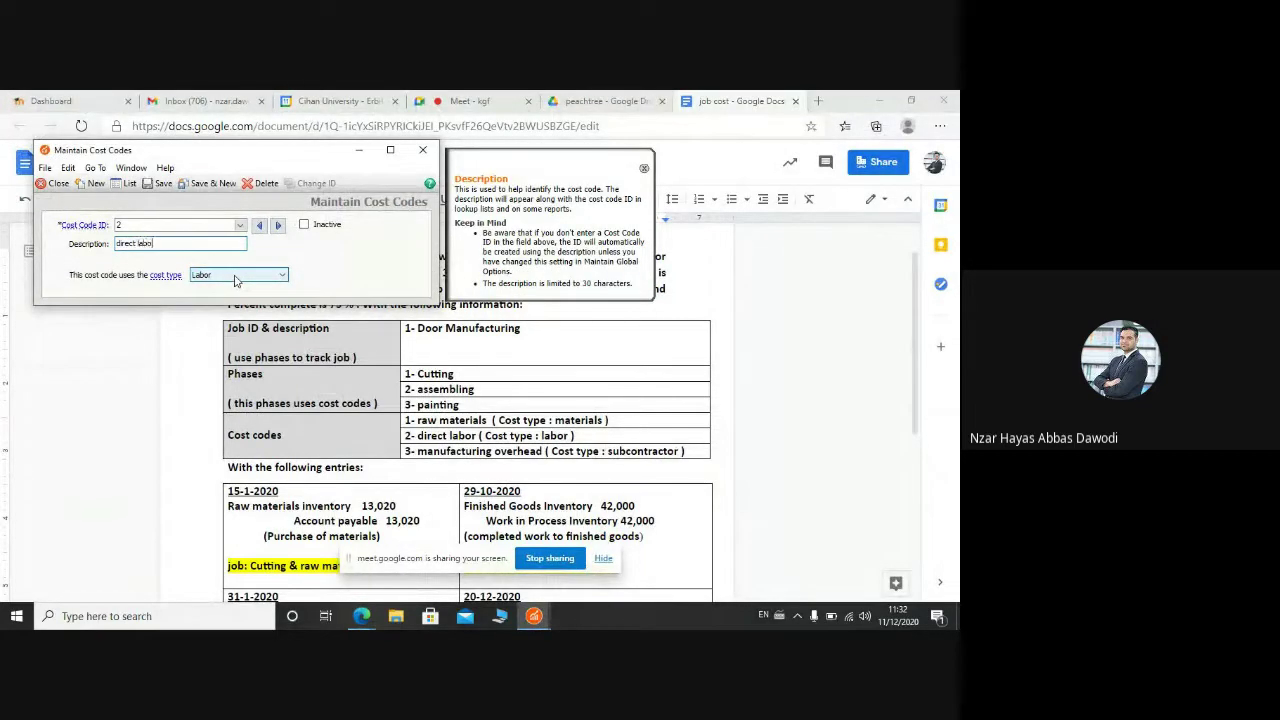
pyautogui.write('r')
pyautogui.click(212, 184)
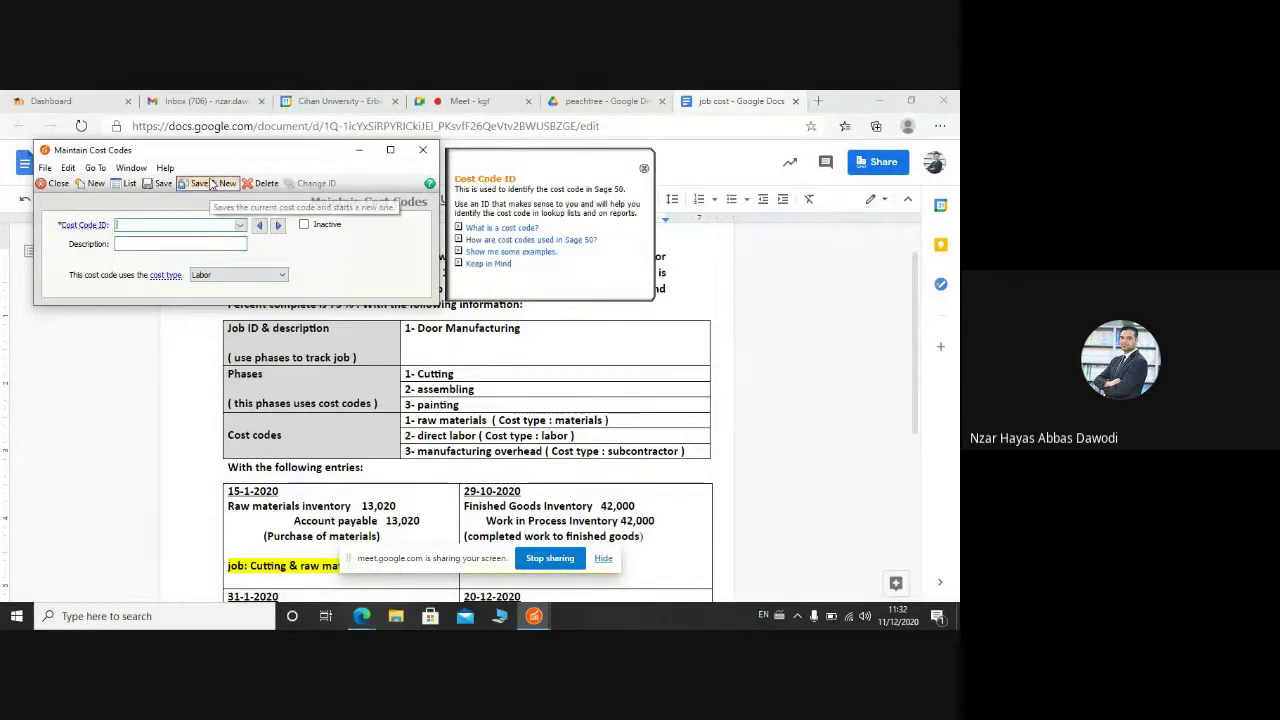
# Step: Add cost code 3, 'manufactured overhead', as Subcontractors and close the cost code setup
pyautogui.write('3')
pyautogui.press('Tab')
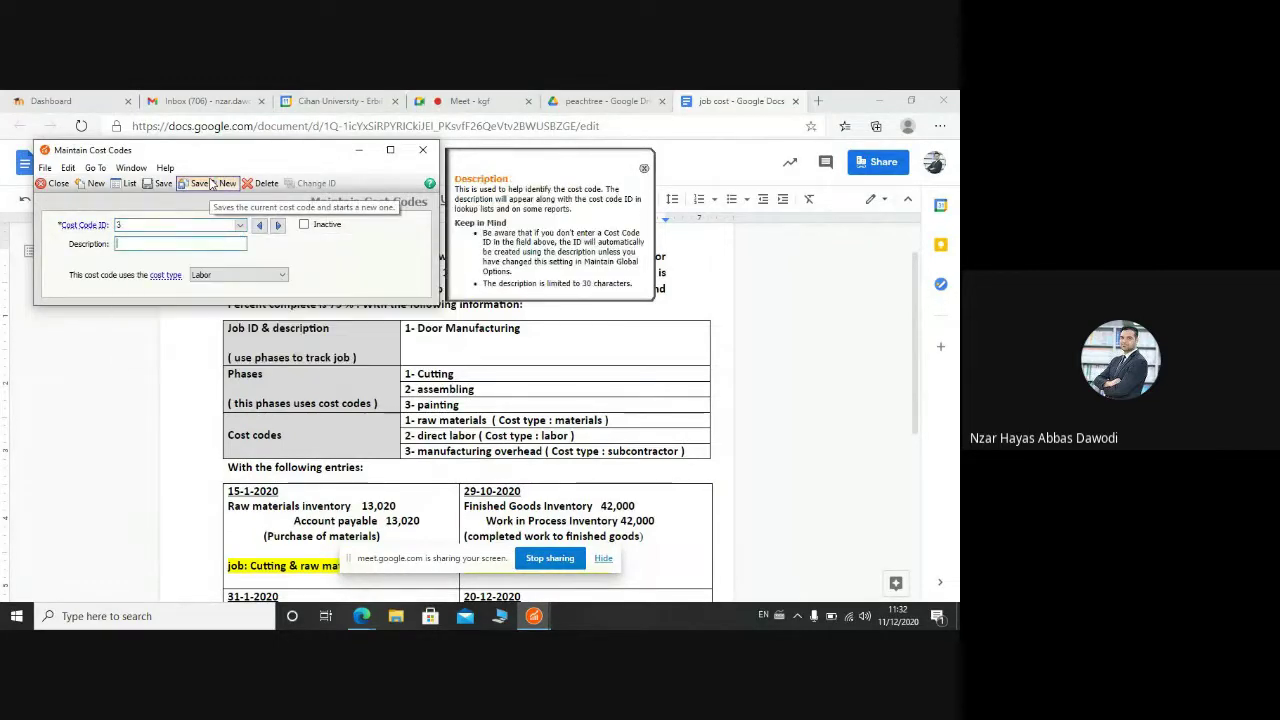
pyautogui.write('manufactur')
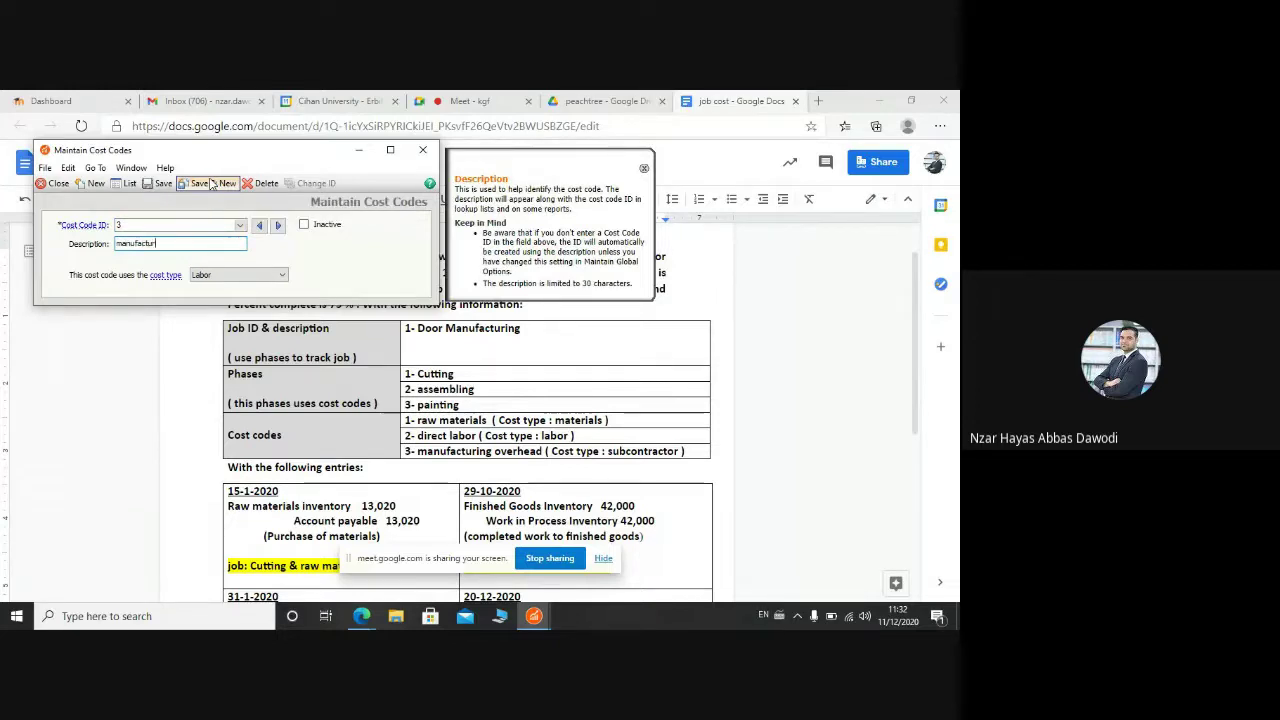
pyautogui.write('ed overhead')
pyautogui.click(209, 276)
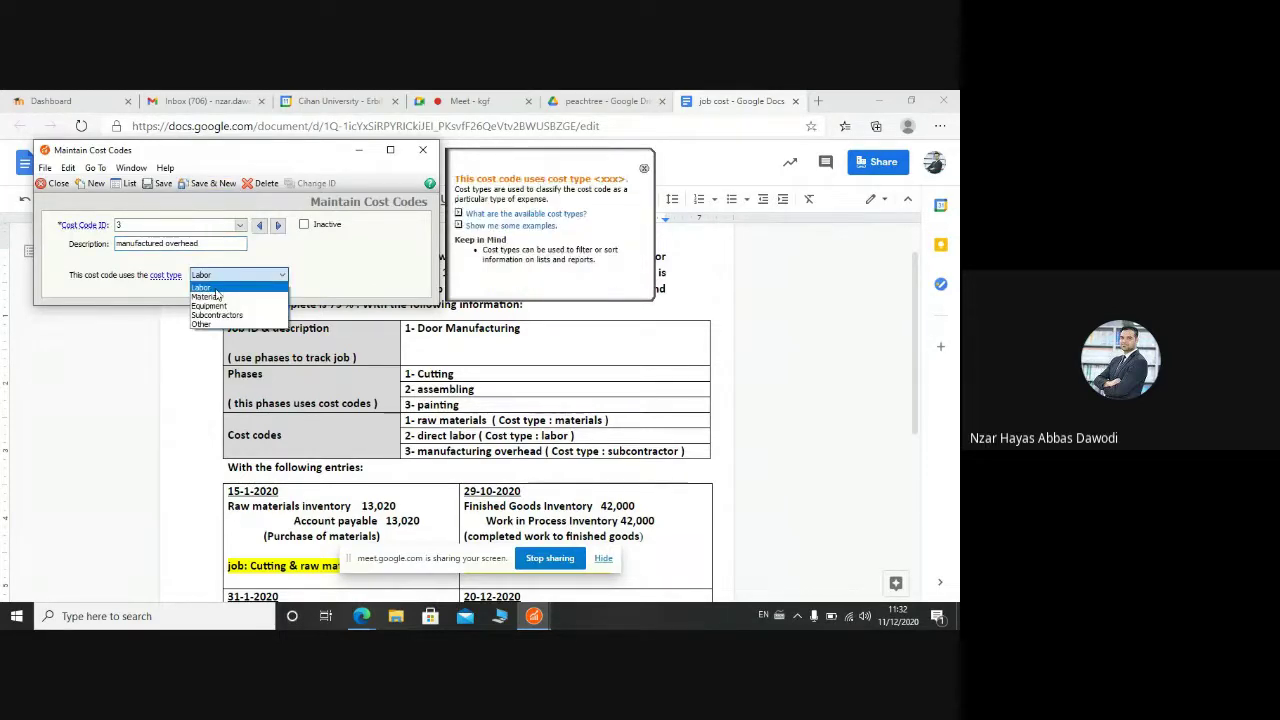
pyautogui.click(216, 315)
pyautogui.click(218, 188)
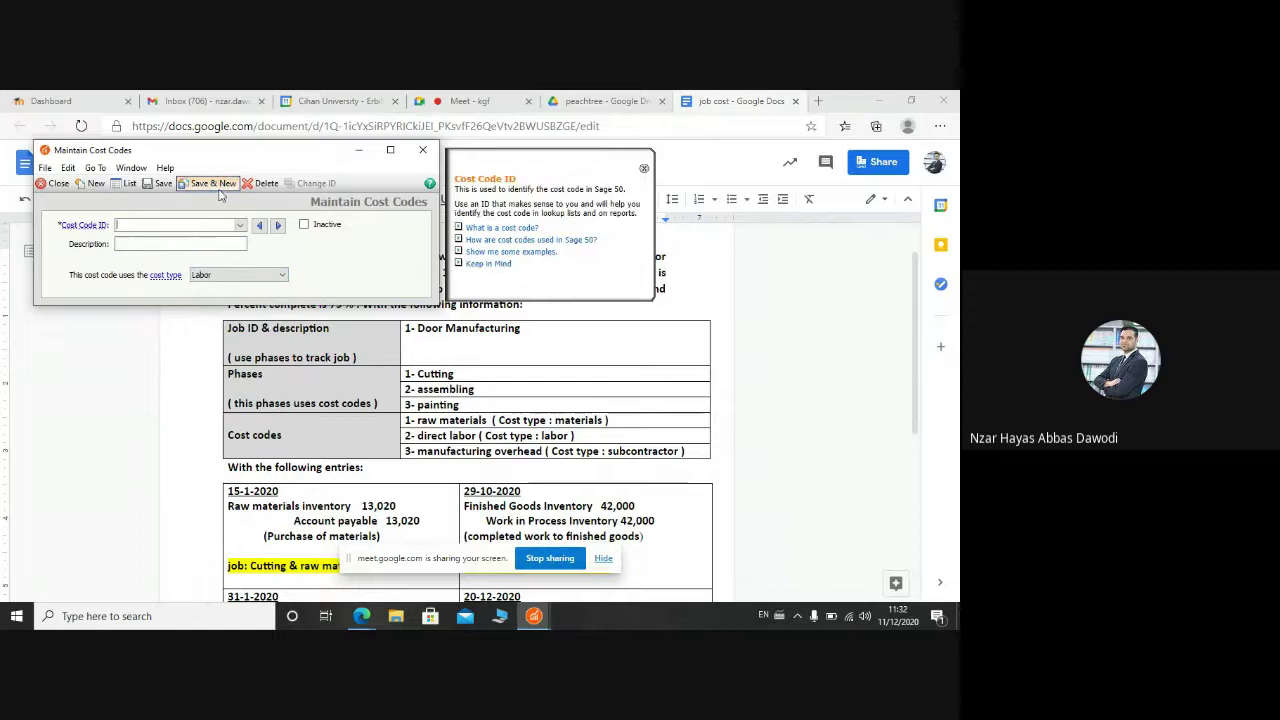
pyautogui.click(421, 150)
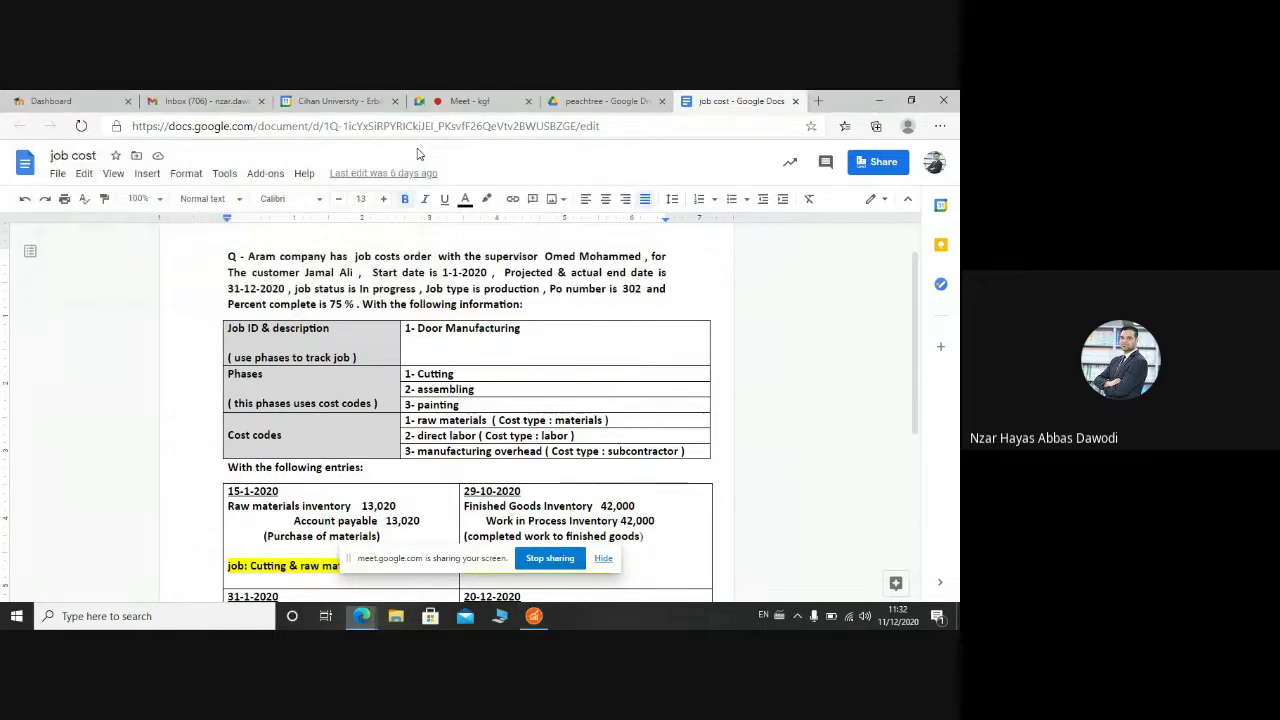
# Step: List the saved cost codes from Maintain Jobs, inspect code 3, and close the windows
pyautogui.click(533, 615)
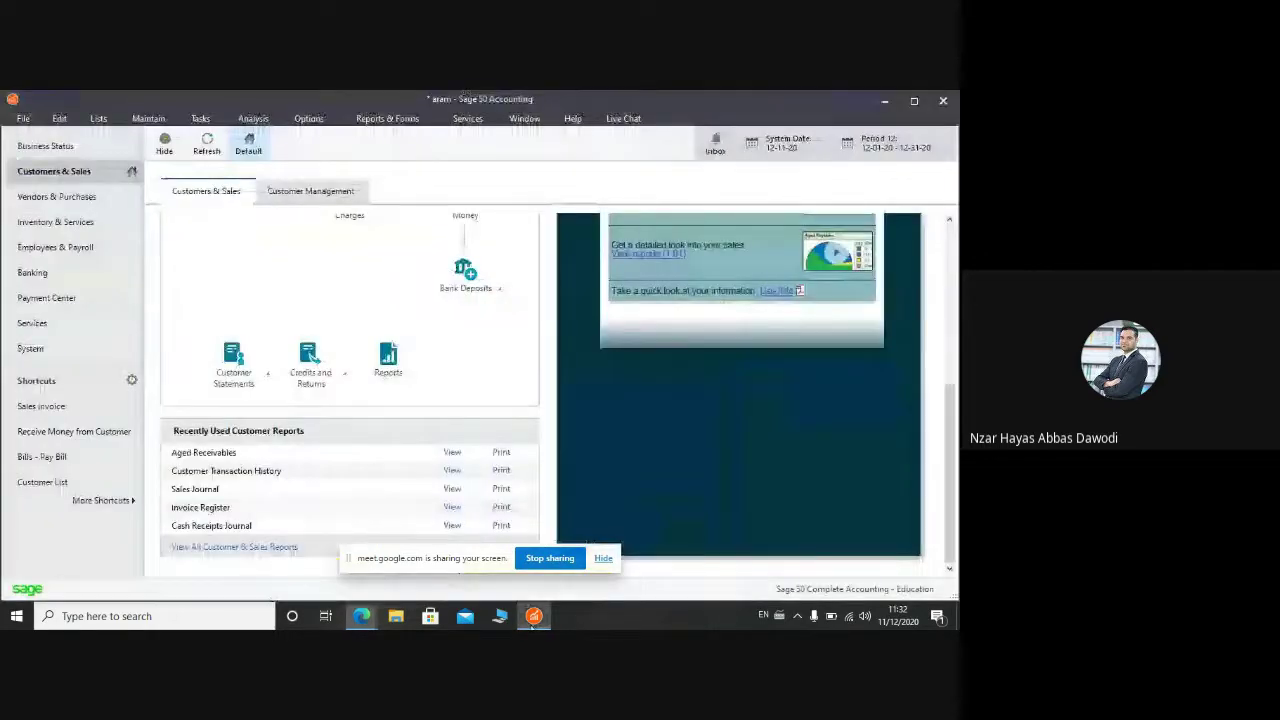
pyautogui.click(148, 118)
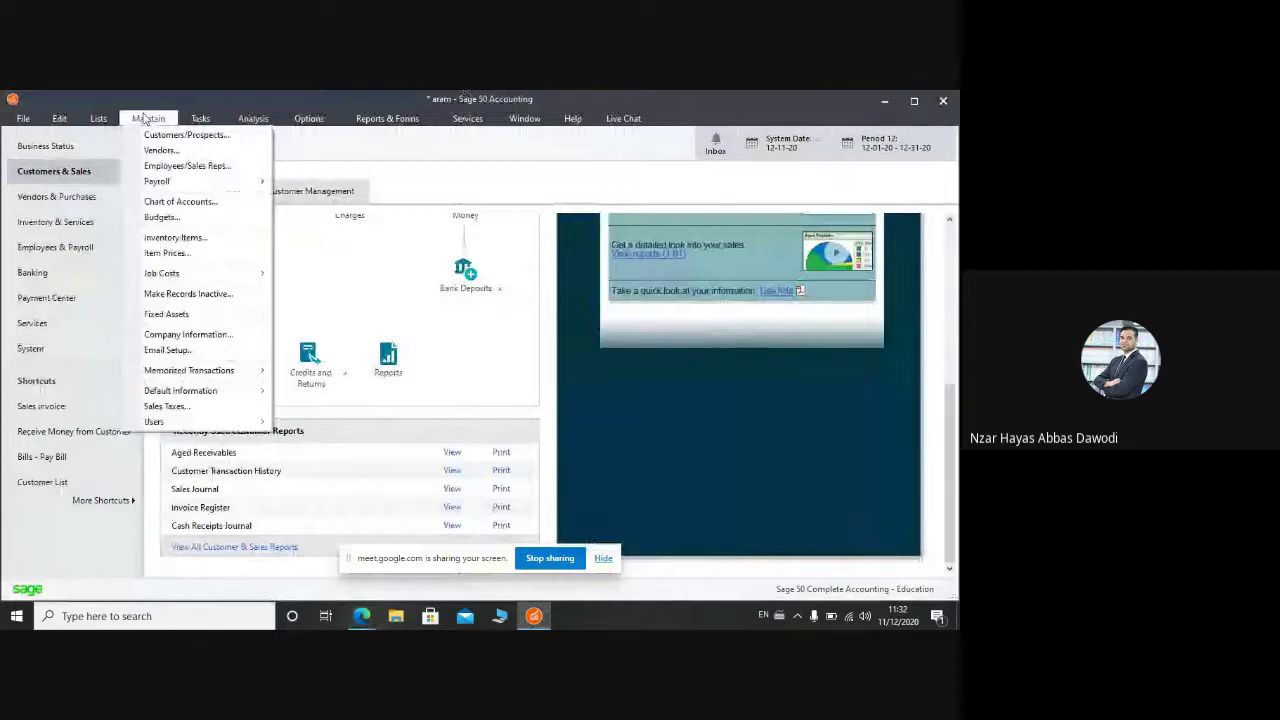
pyautogui.moveTo(200, 274)
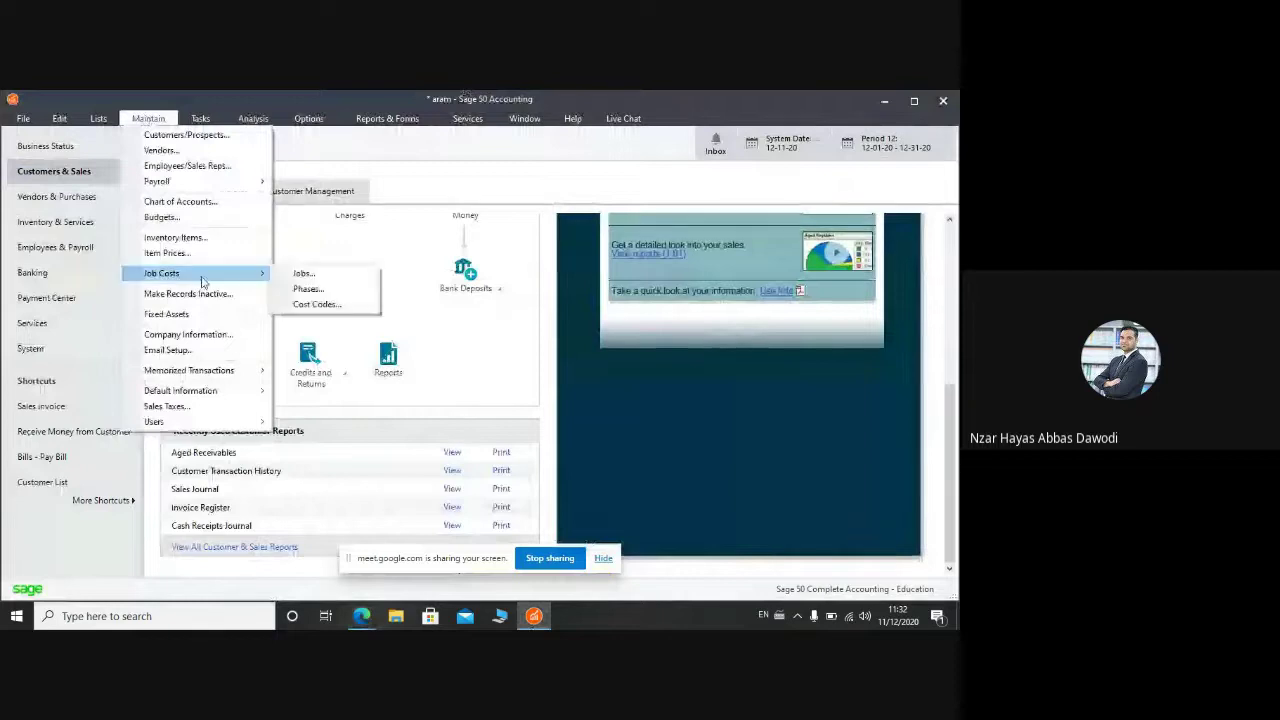
pyautogui.click(303, 274)
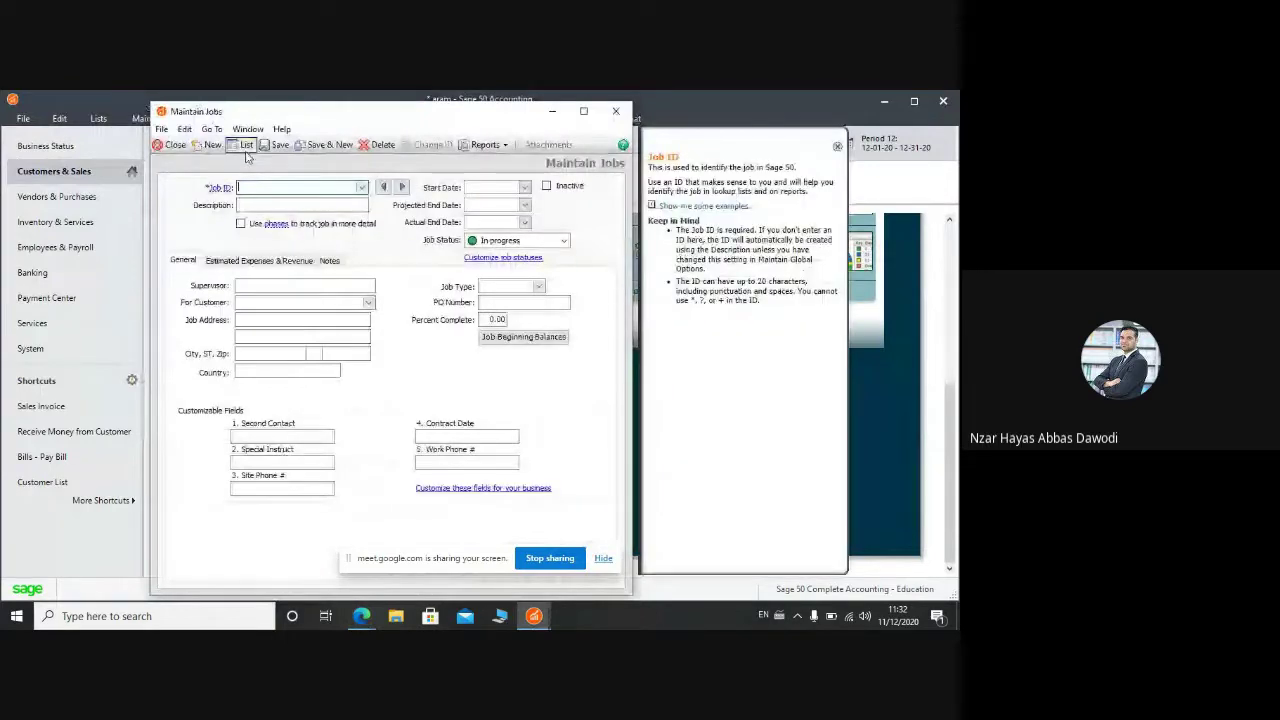
pyautogui.click(245, 146)
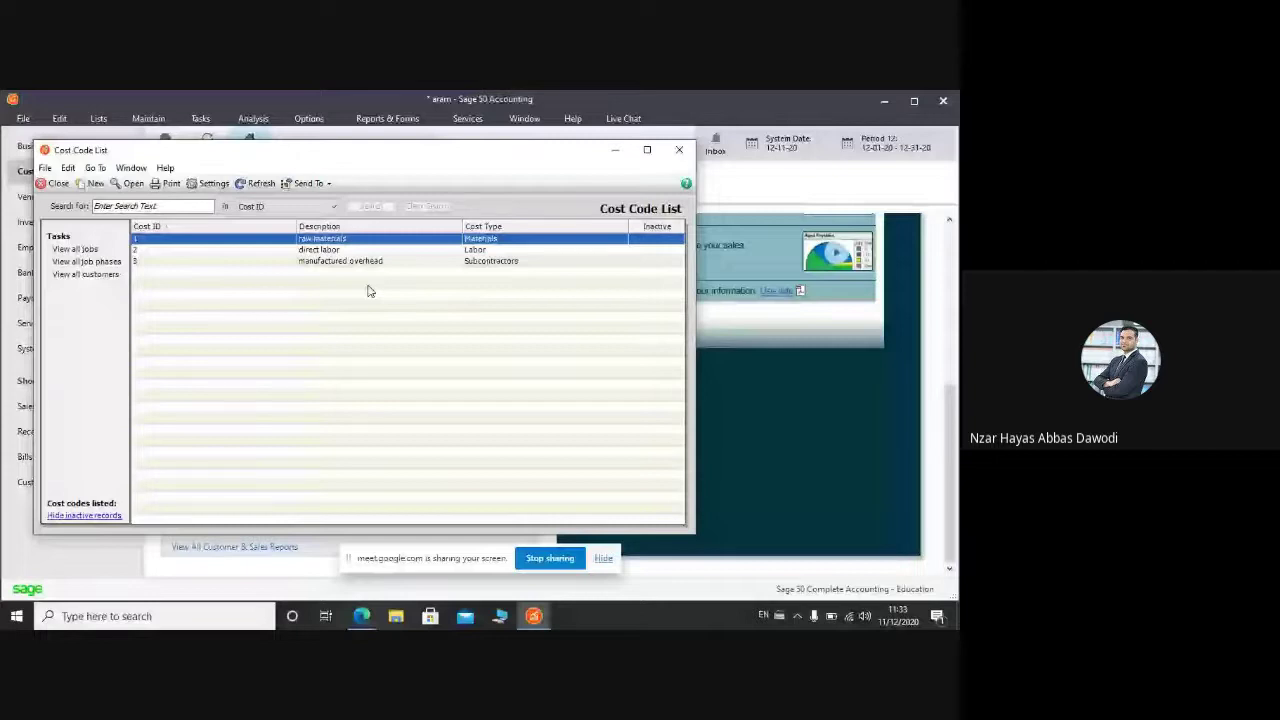
pyautogui.doubleClick(368, 261)
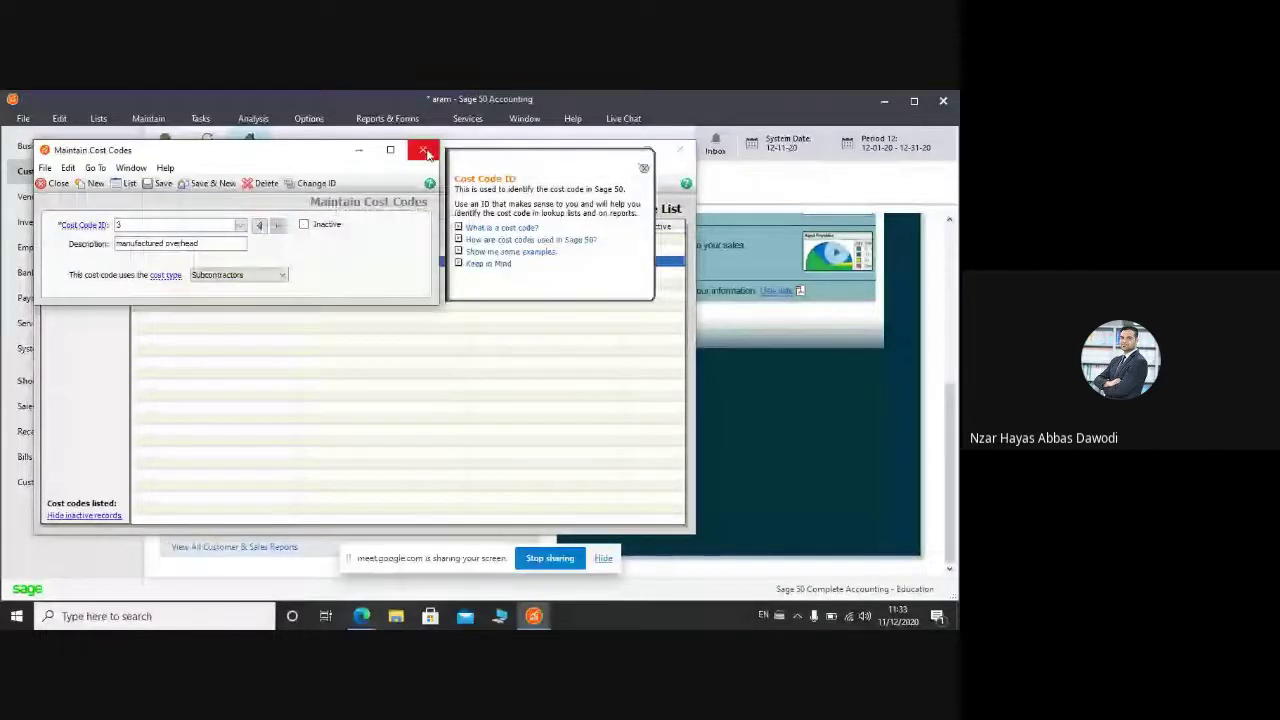
pyautogui.click(424, 151)
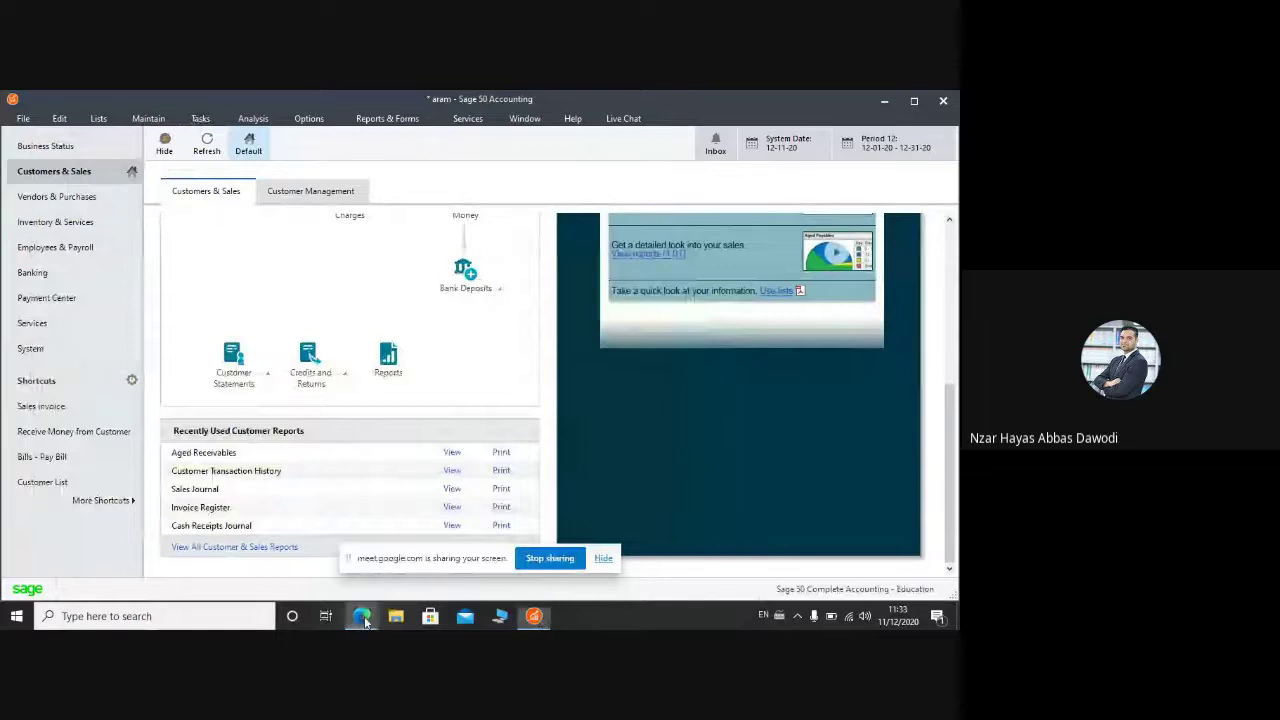
# Step: Bring the job cost Google Doc forward and scroll down to the dated journal entries table
pyautogui.moveTo(363, 620)
pyautogui.click(290, 490)
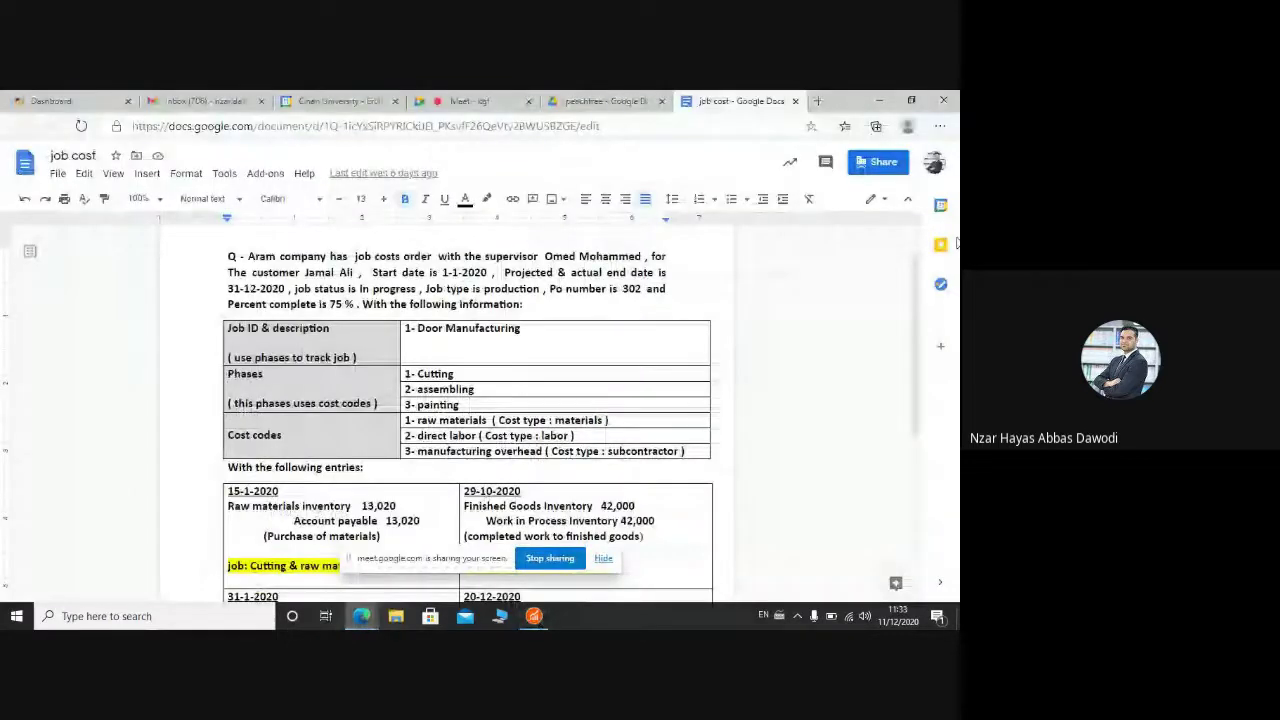
pyautogui.scroll(-2, 925, 366)
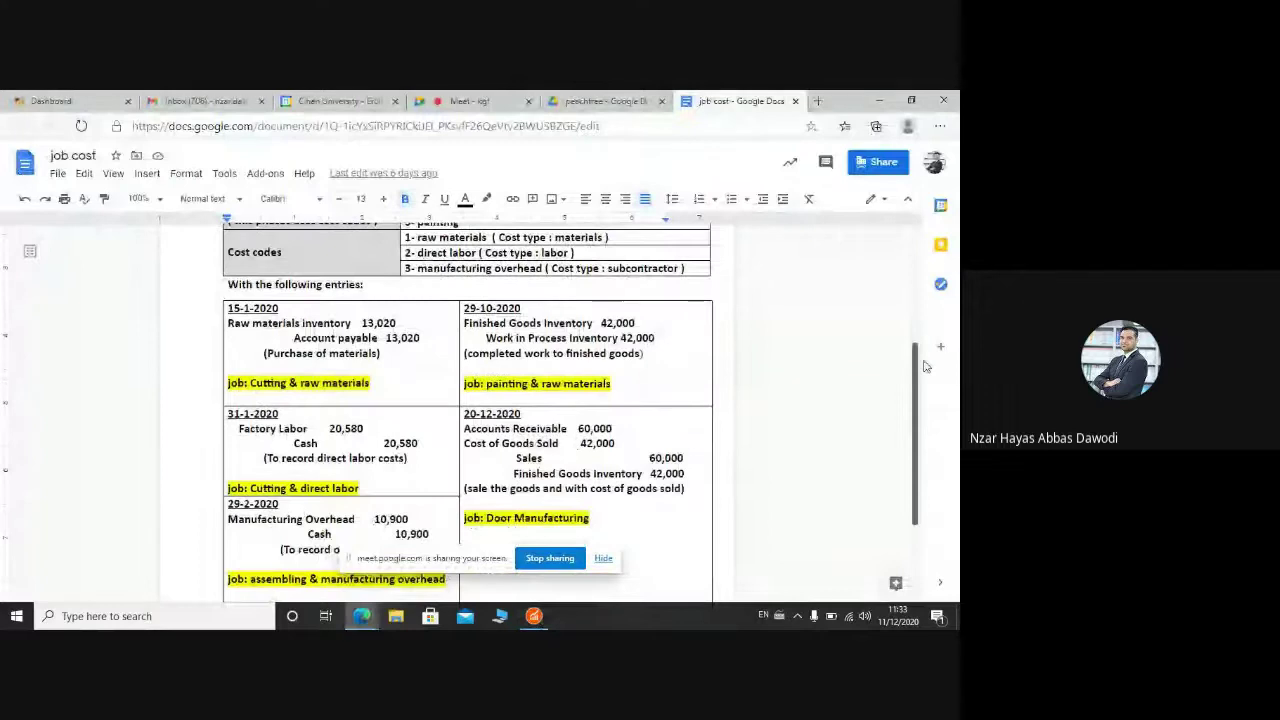
pyautogui.scroll(-1, 925, 366)
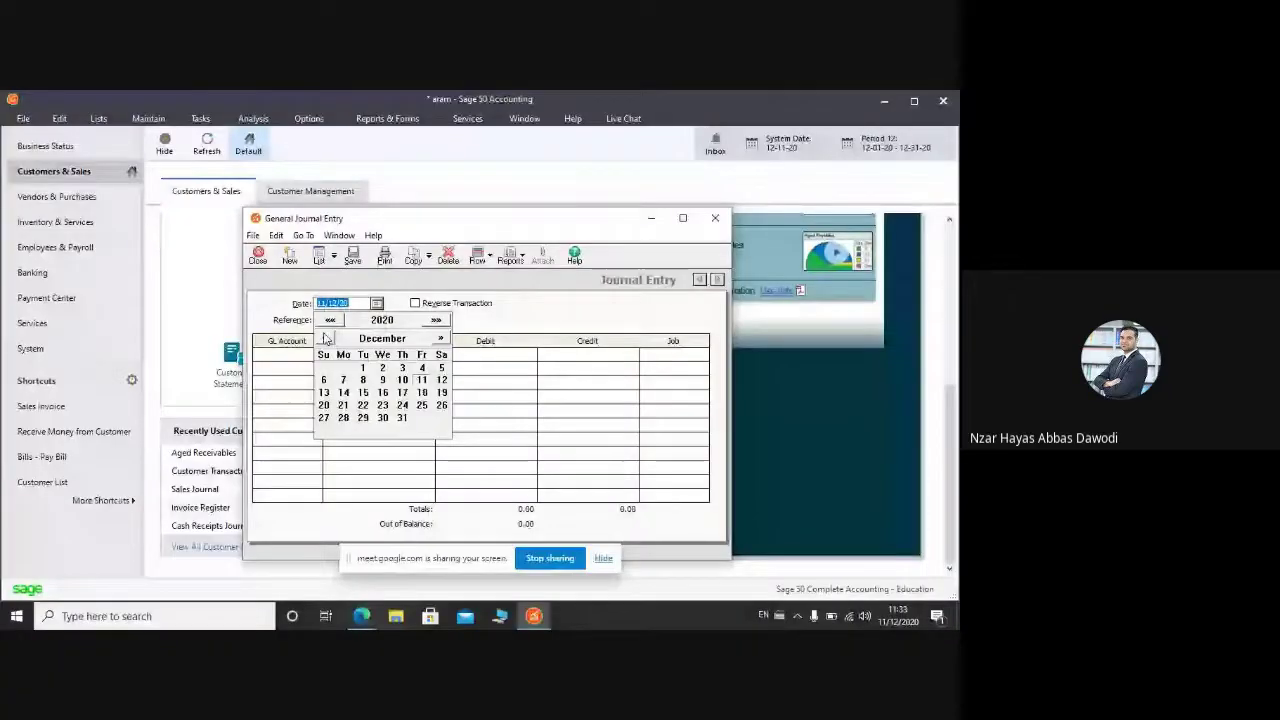
# Step: Date the journal entry 1 Jan 2020 with reference 1 and open the first line's account lookup
pyautogui.click(440, 339)
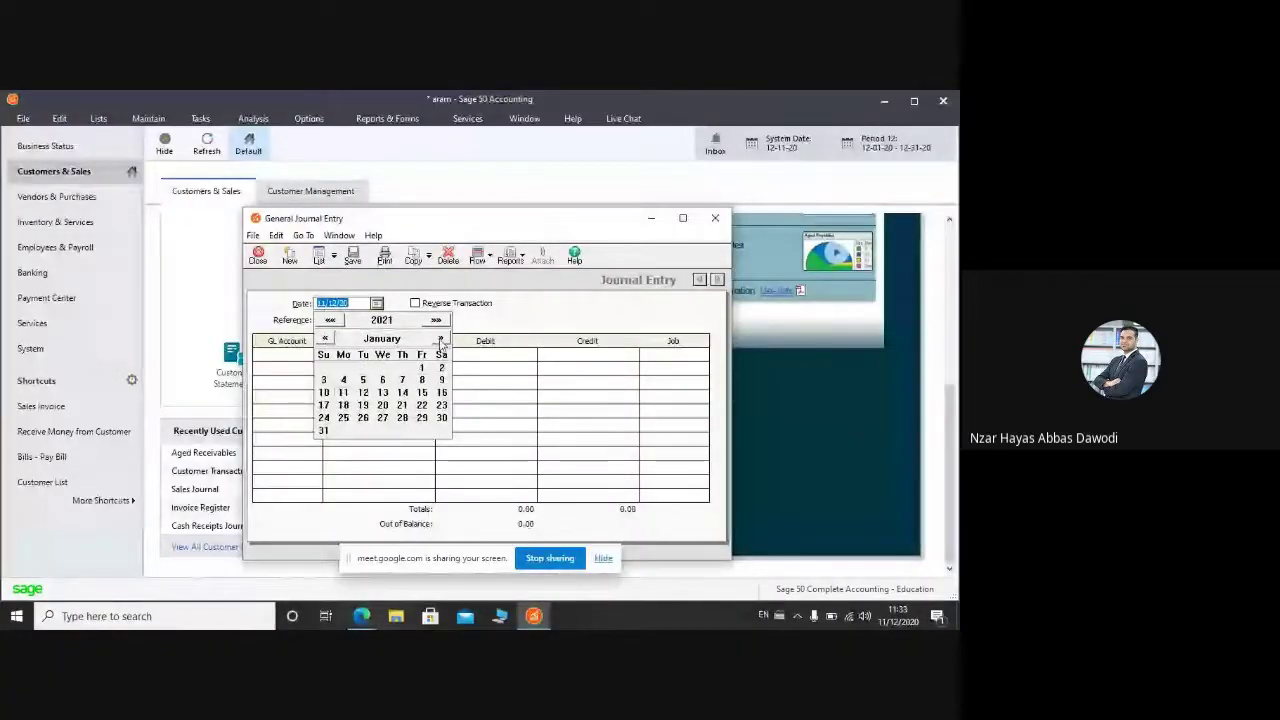
pyautogui.click(330, 320)
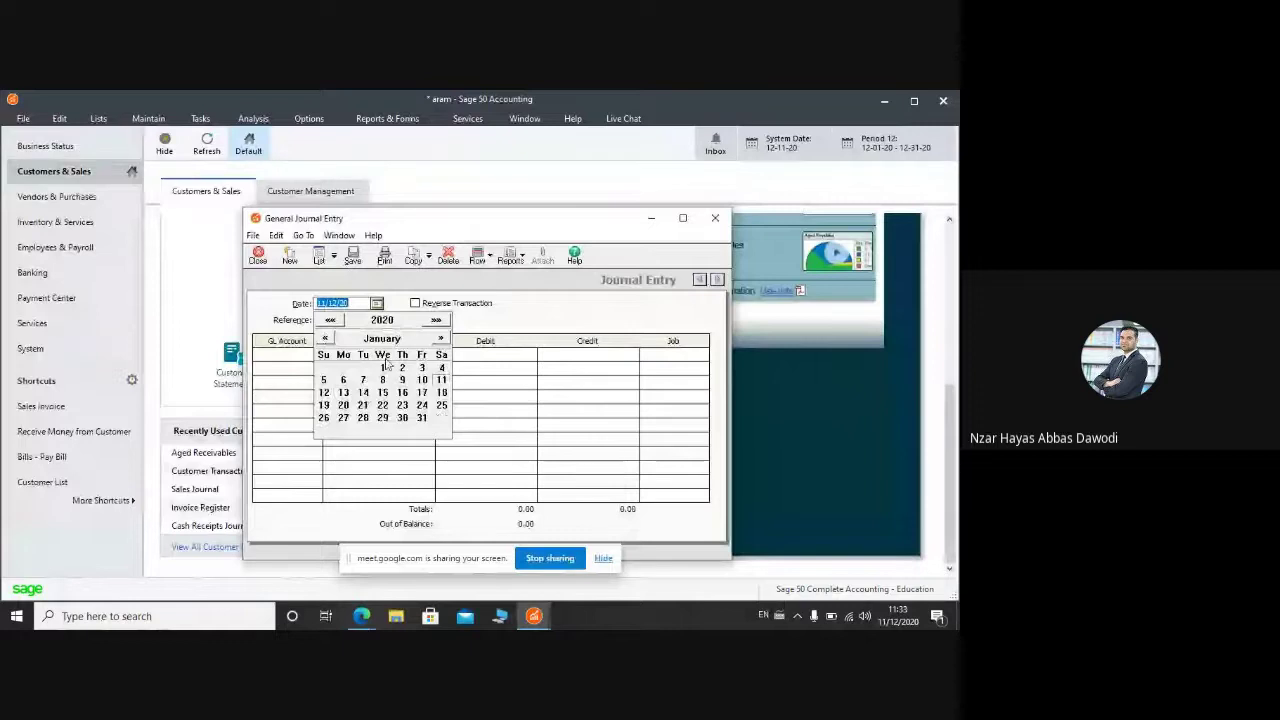
pyautogui.click(384, 368)
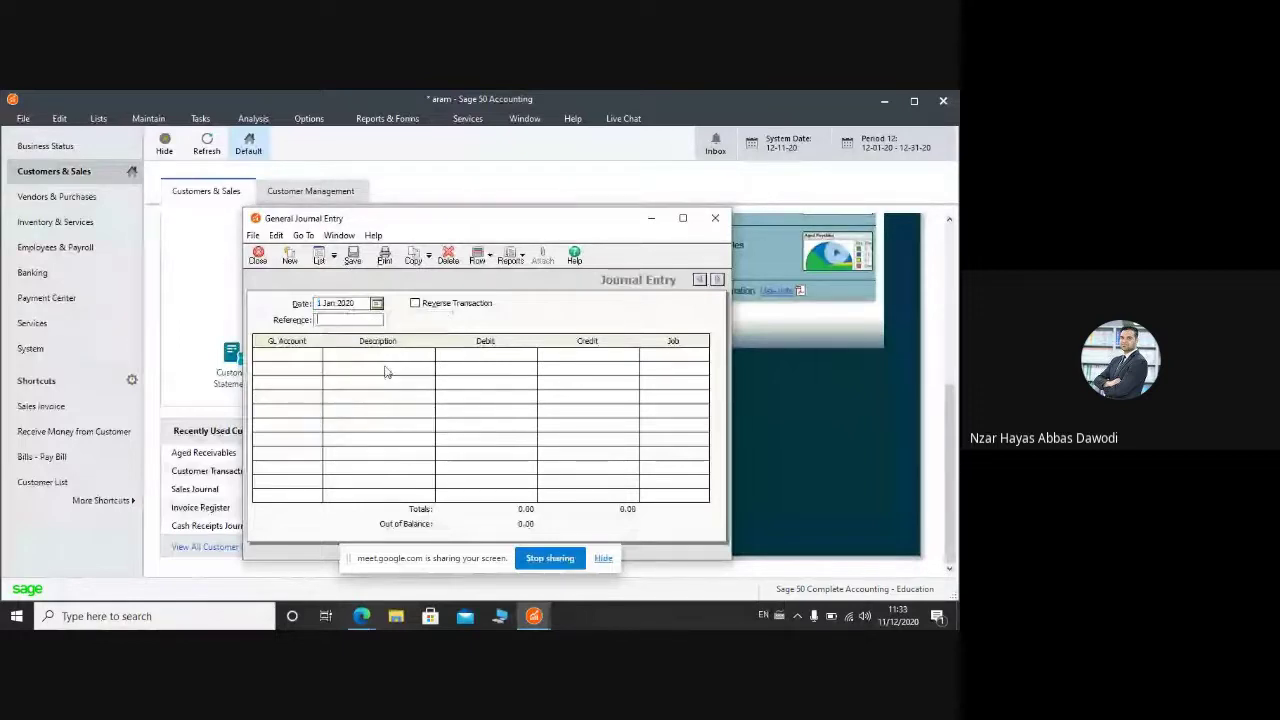
pyautogui.write('1')
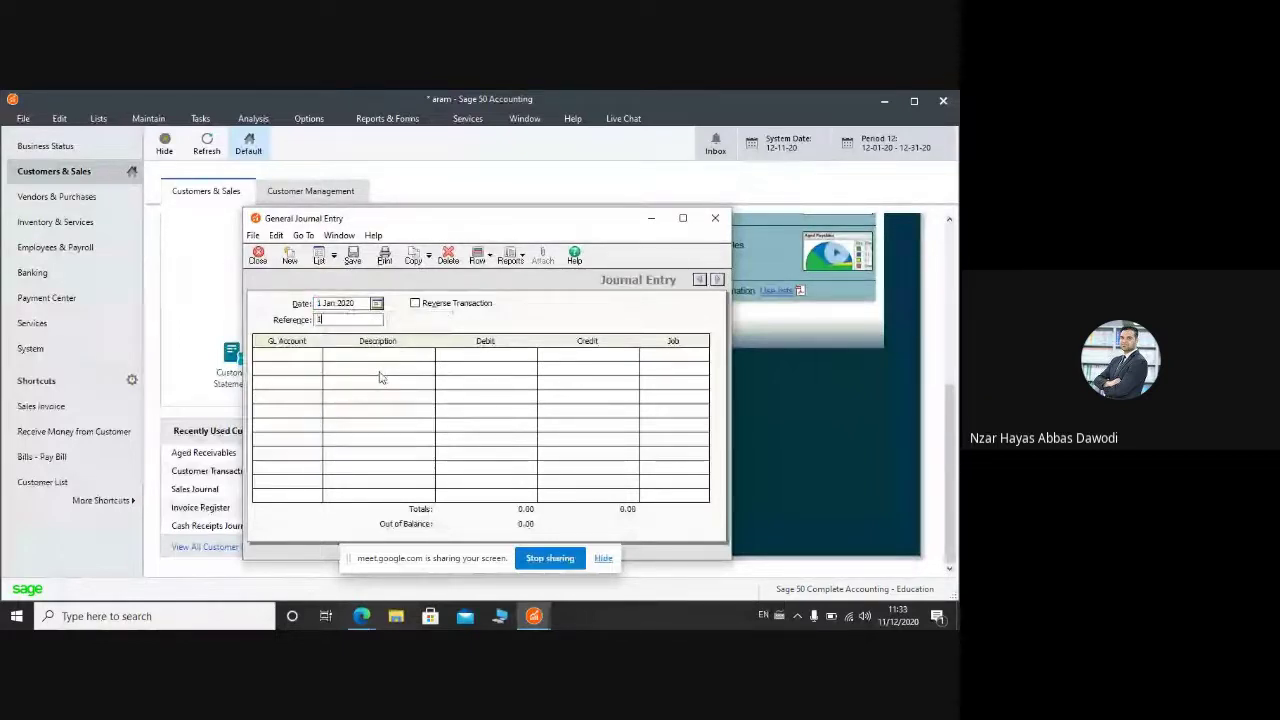
pyautogui.click(290, 357)
pyautogui.click(314, 357)
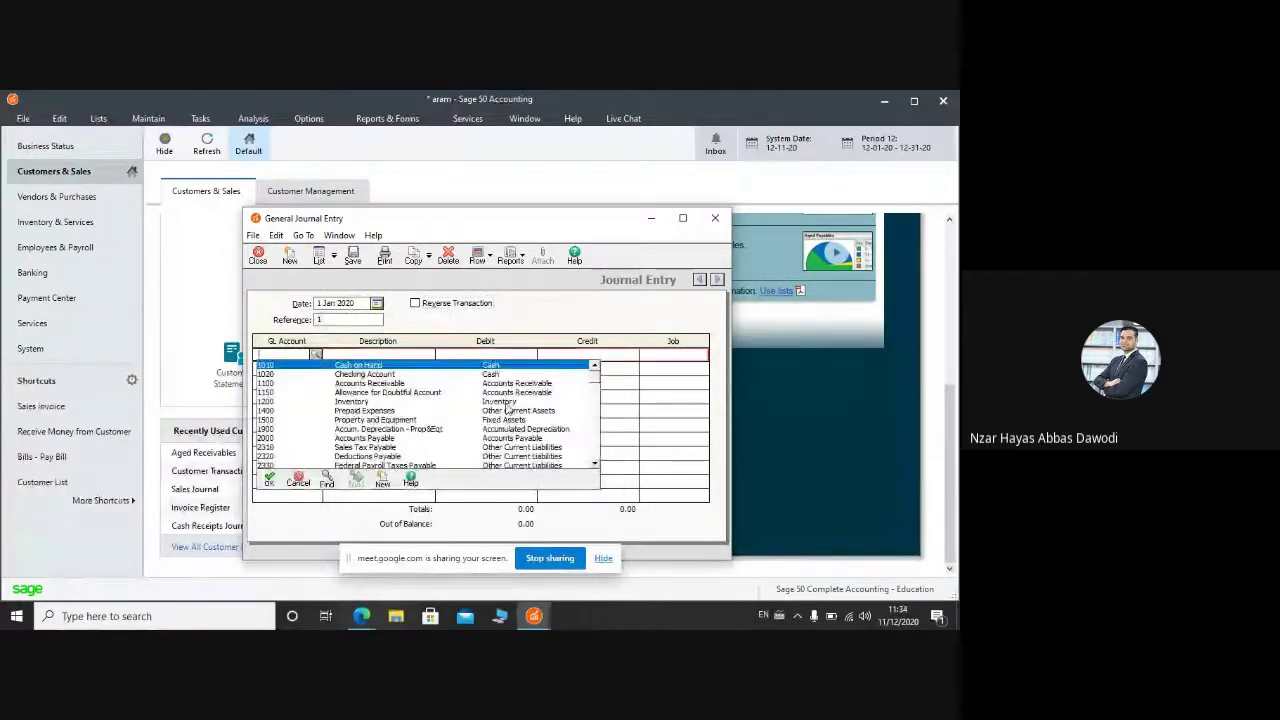
# Step: Create GL account 1201, 'raw materials inventory', with account type Inventory and save it
pyautogui.click(378, 482)
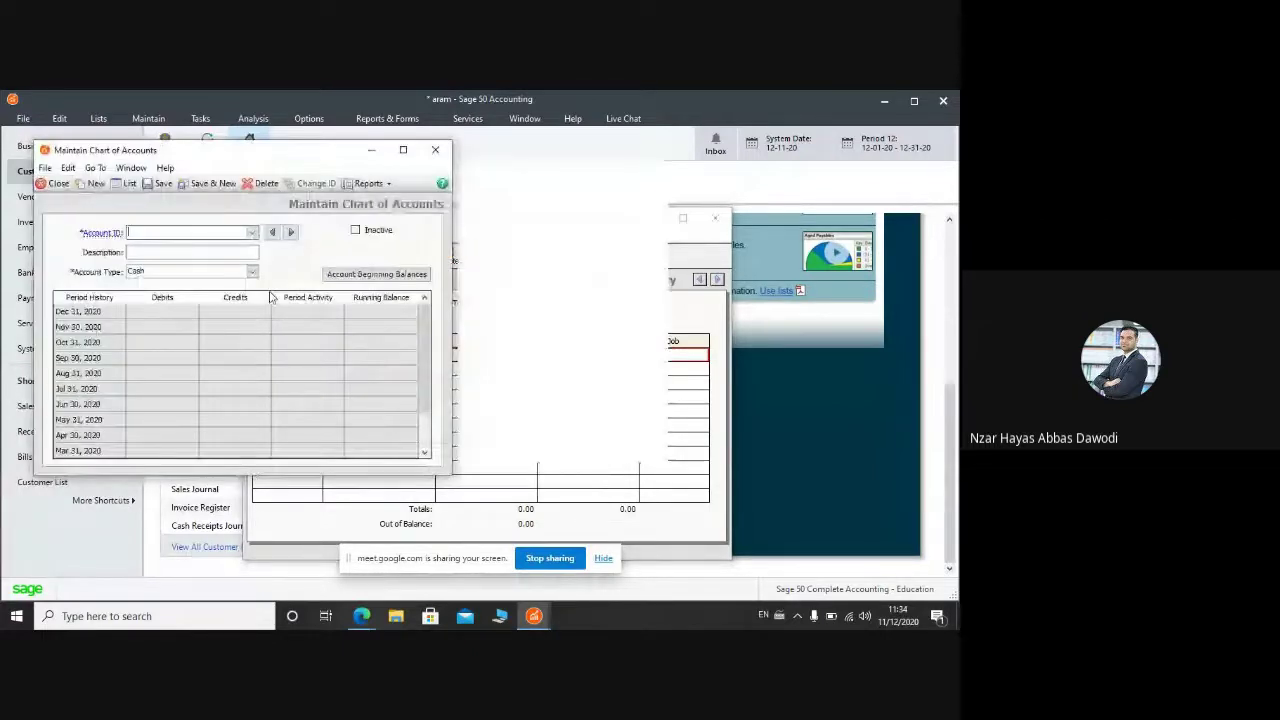
pyautogui.write('2')
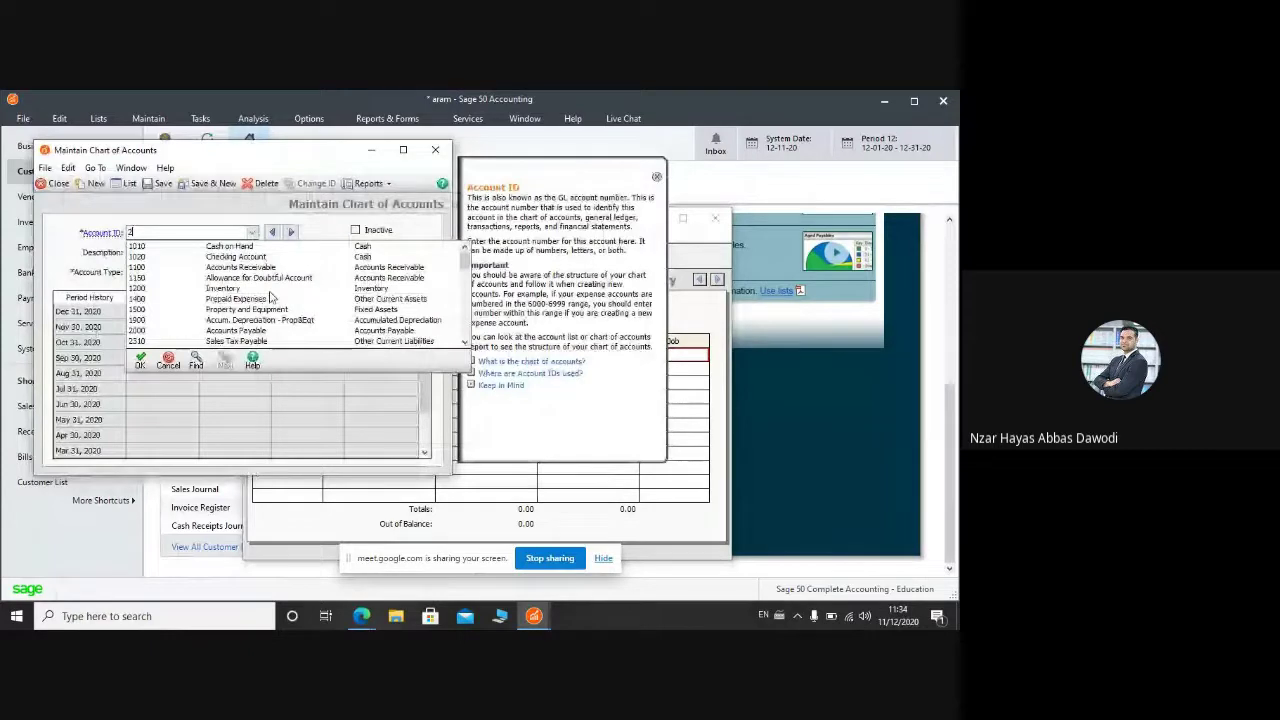
pyautogui.write('01')
pyautogui.press('Tab')
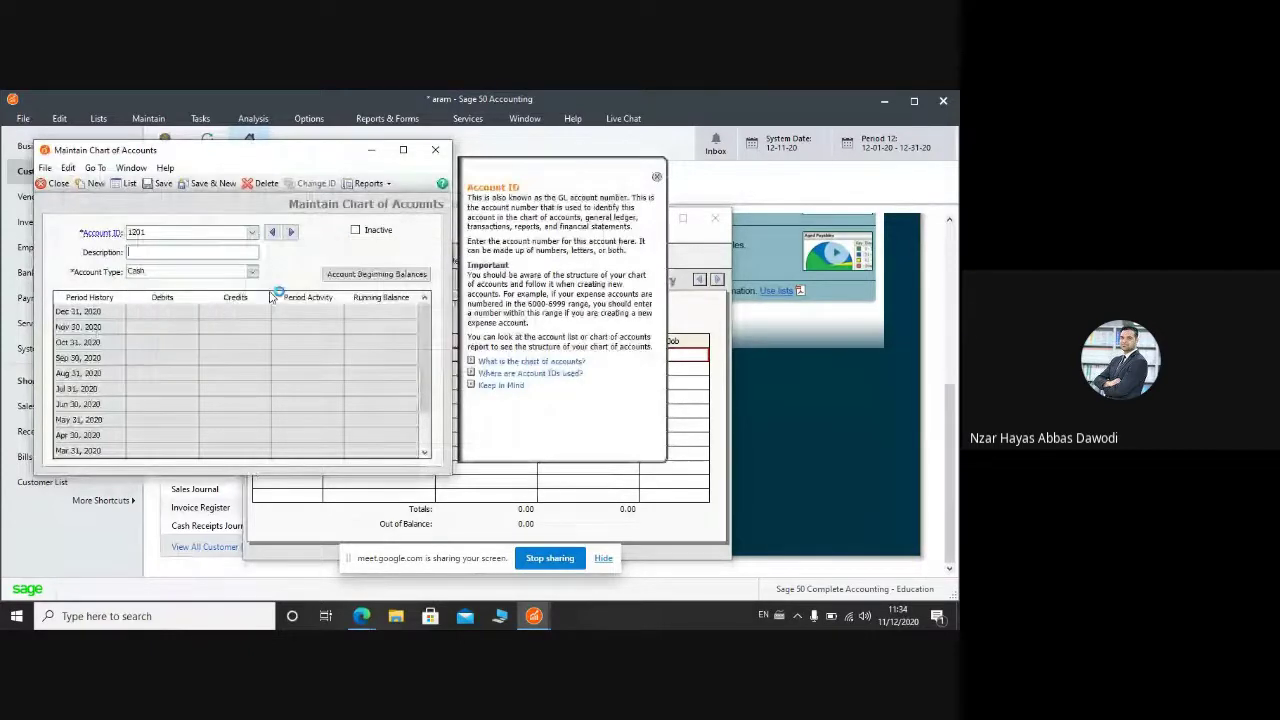
pyautogui.write('raw')
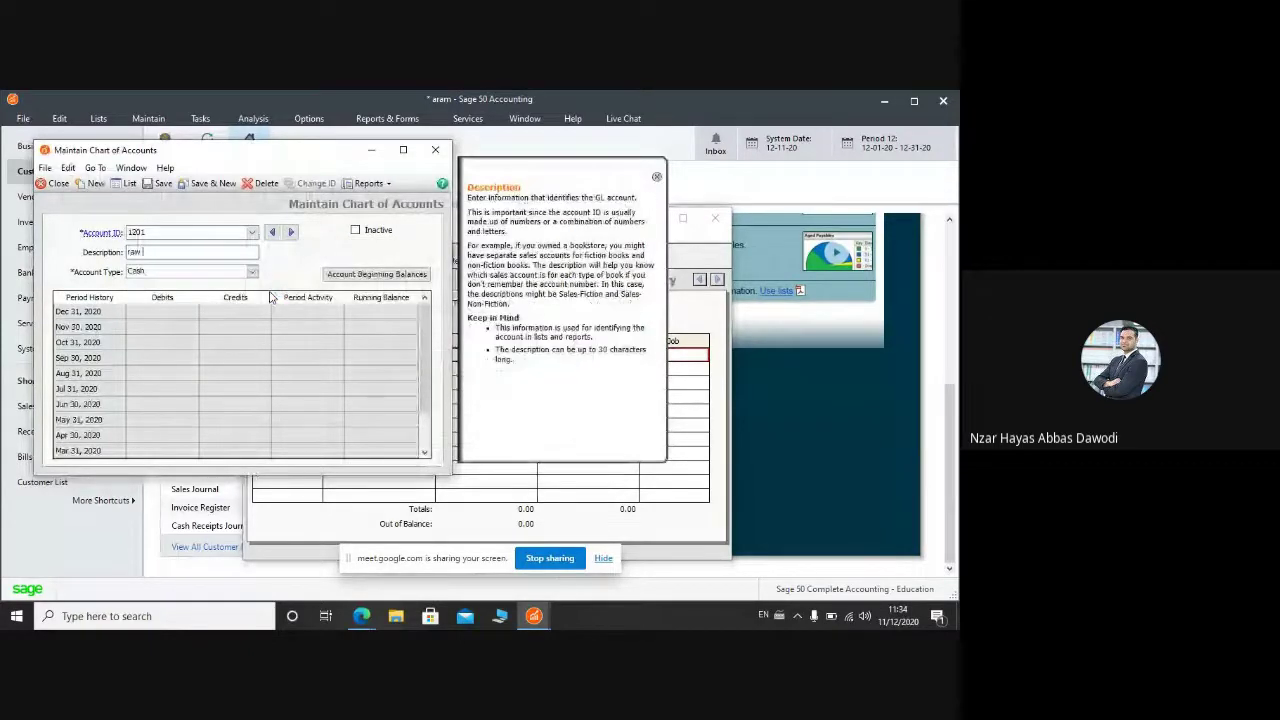
pyautogui.write(' material')
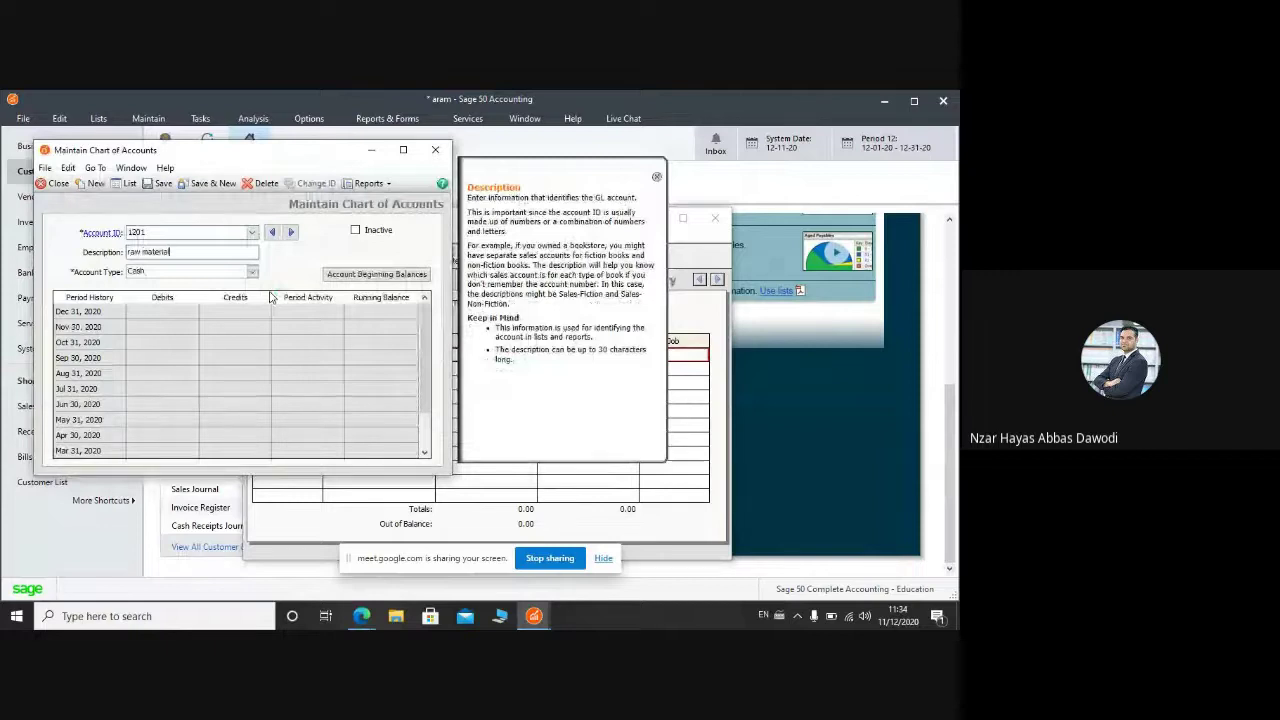
pyautogui.write('s in')
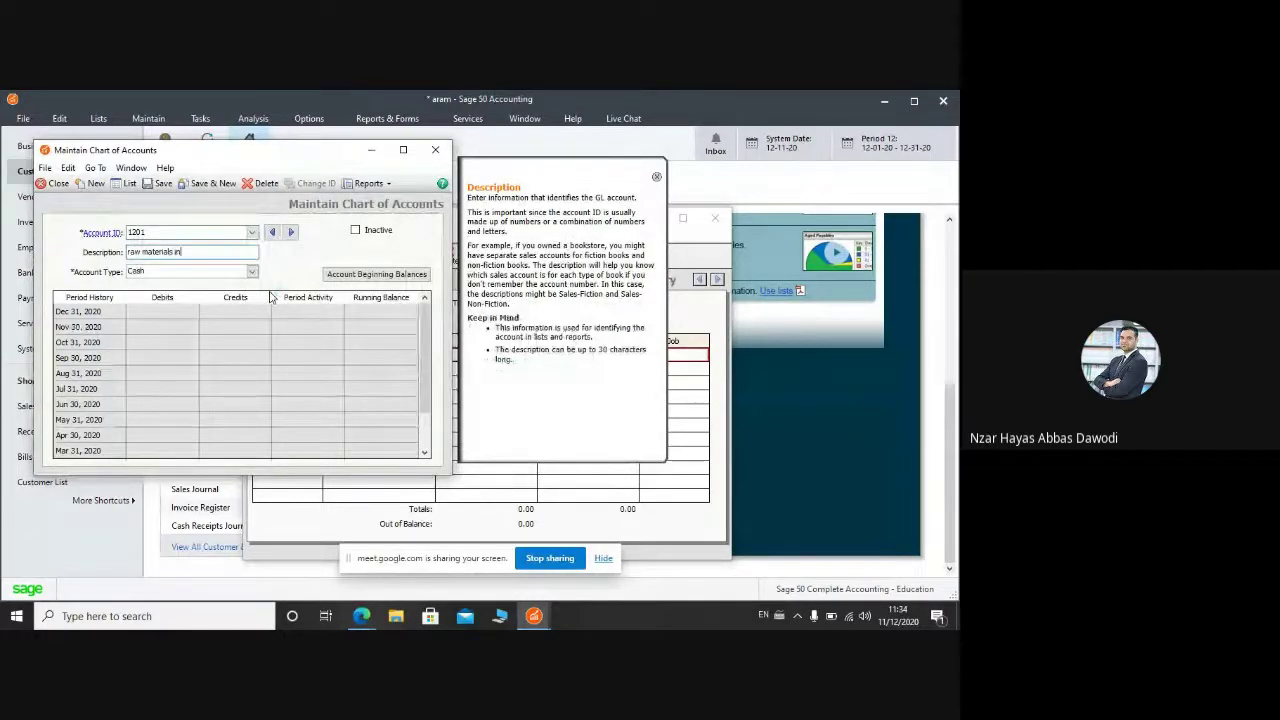
pyautogui.write('ventory')
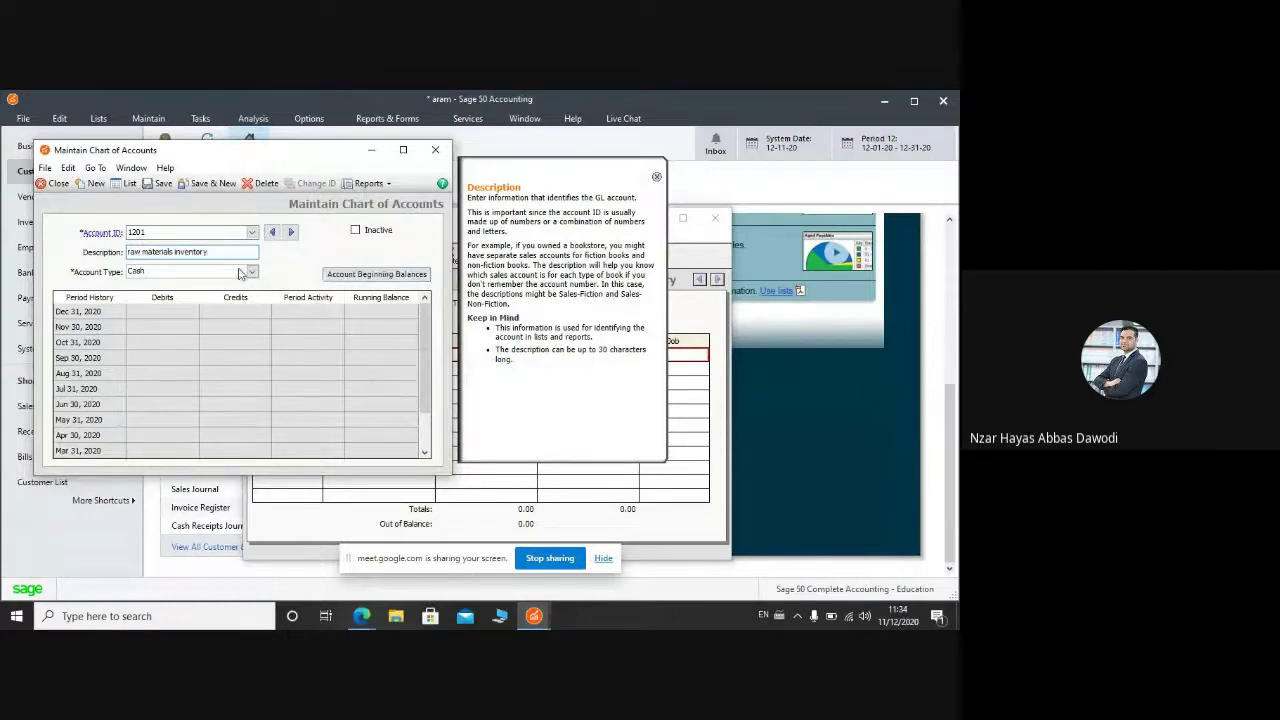
pyautogui.click(241, 274)
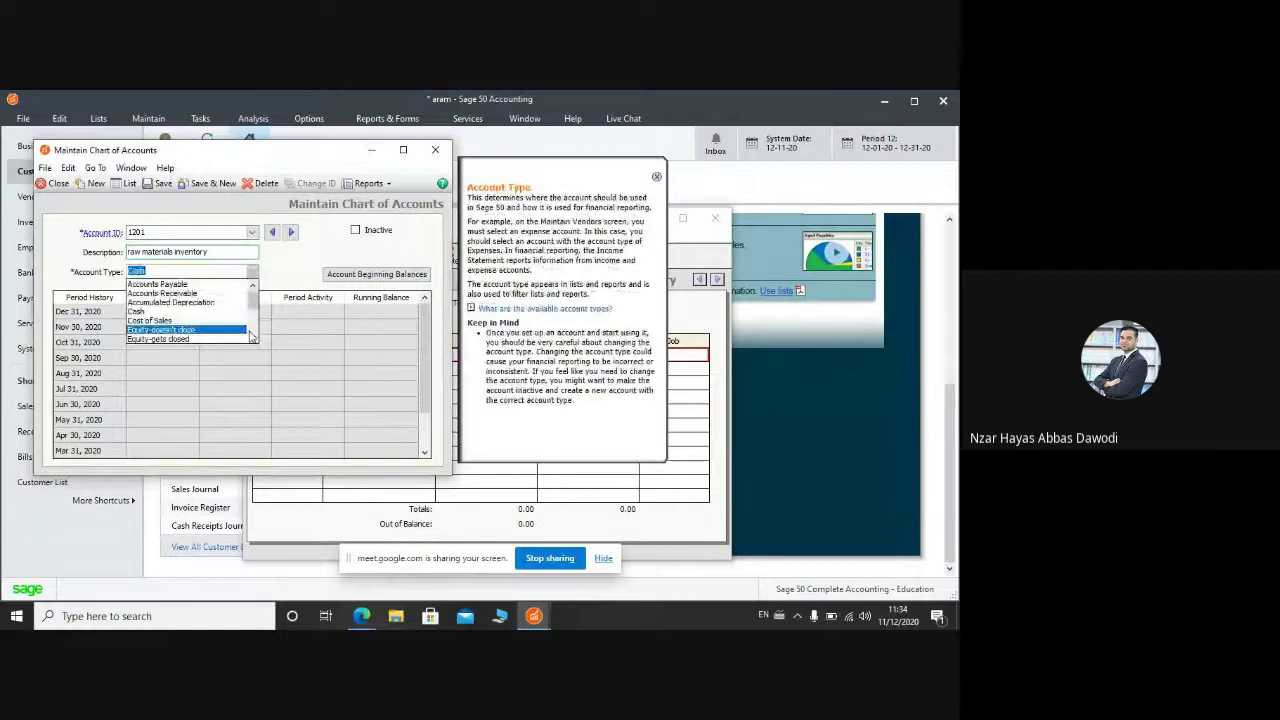
pyautogui.scroll(-1, 253, 333)
pyautogui.scroll(-1, 253, 333)
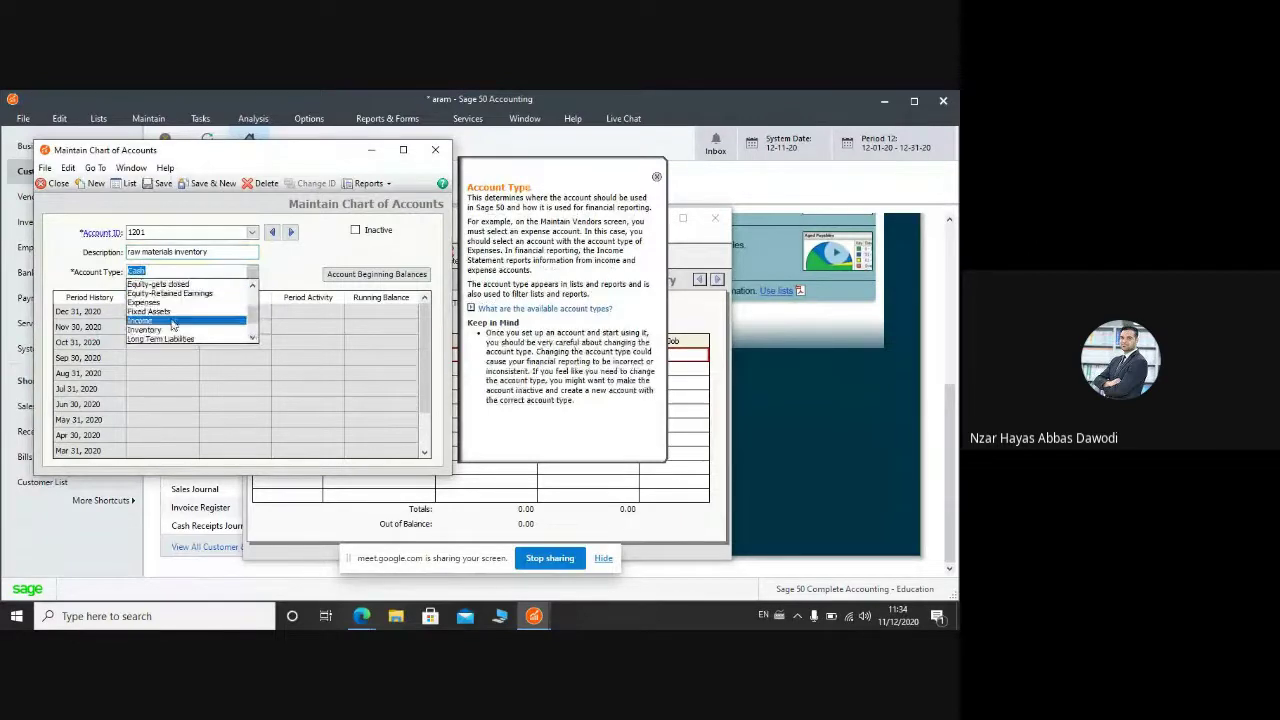
pyautogui.click(172, 321)
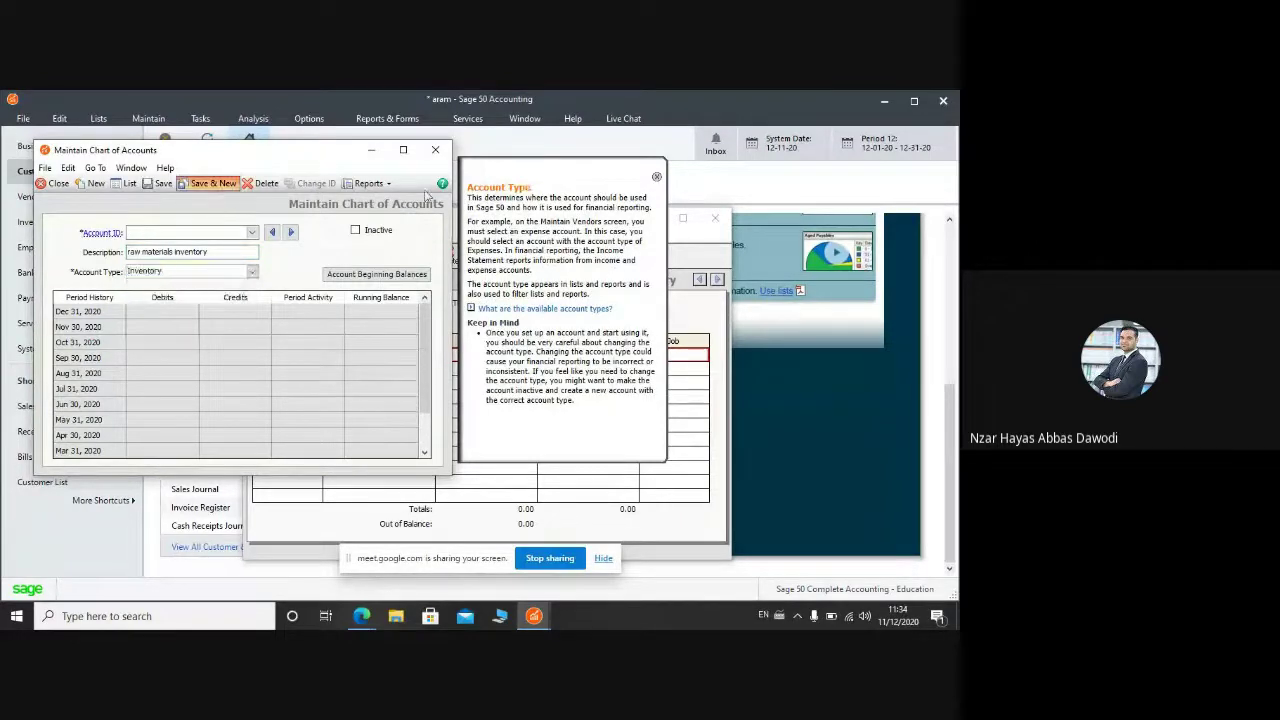
pyautogui.click(210, 183)
# Step: Put account 1201 on the first journal line and account 2000 on the second
pyautogui.click(435, 149)
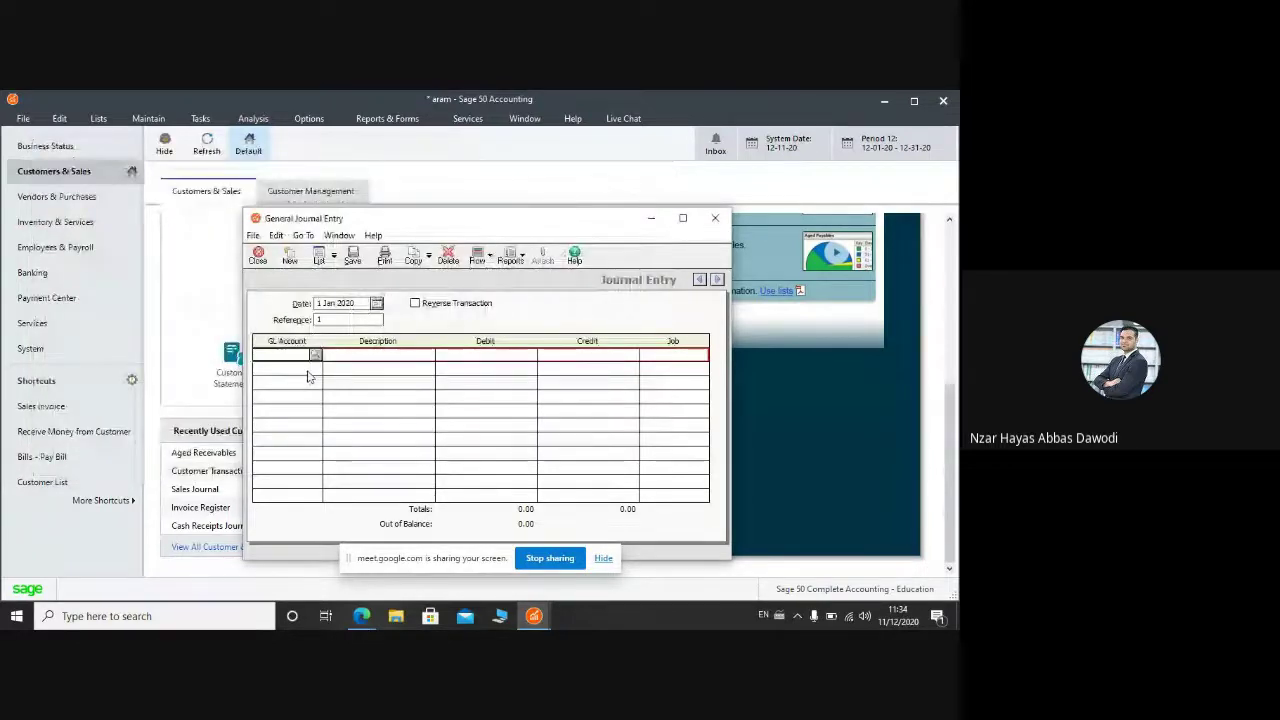
pyautogui.press('?')
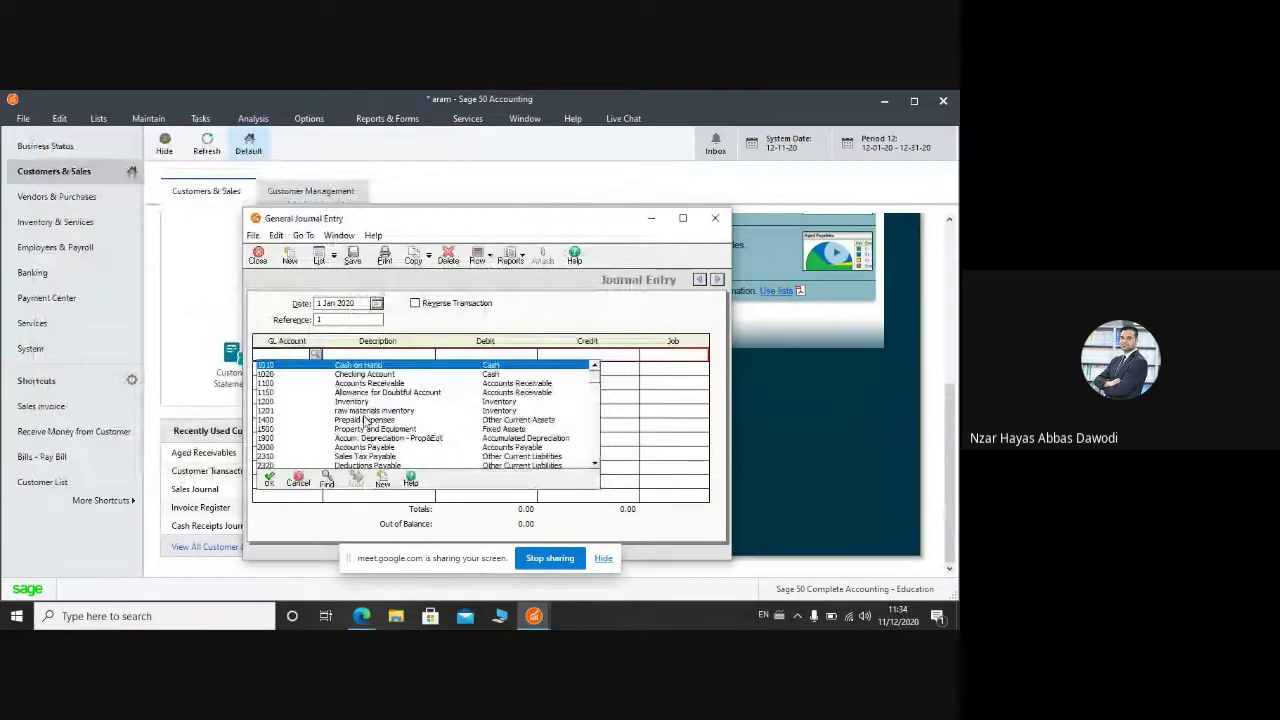
pyautogui.doubleClick(365, 411)
pyautogui.press('?')
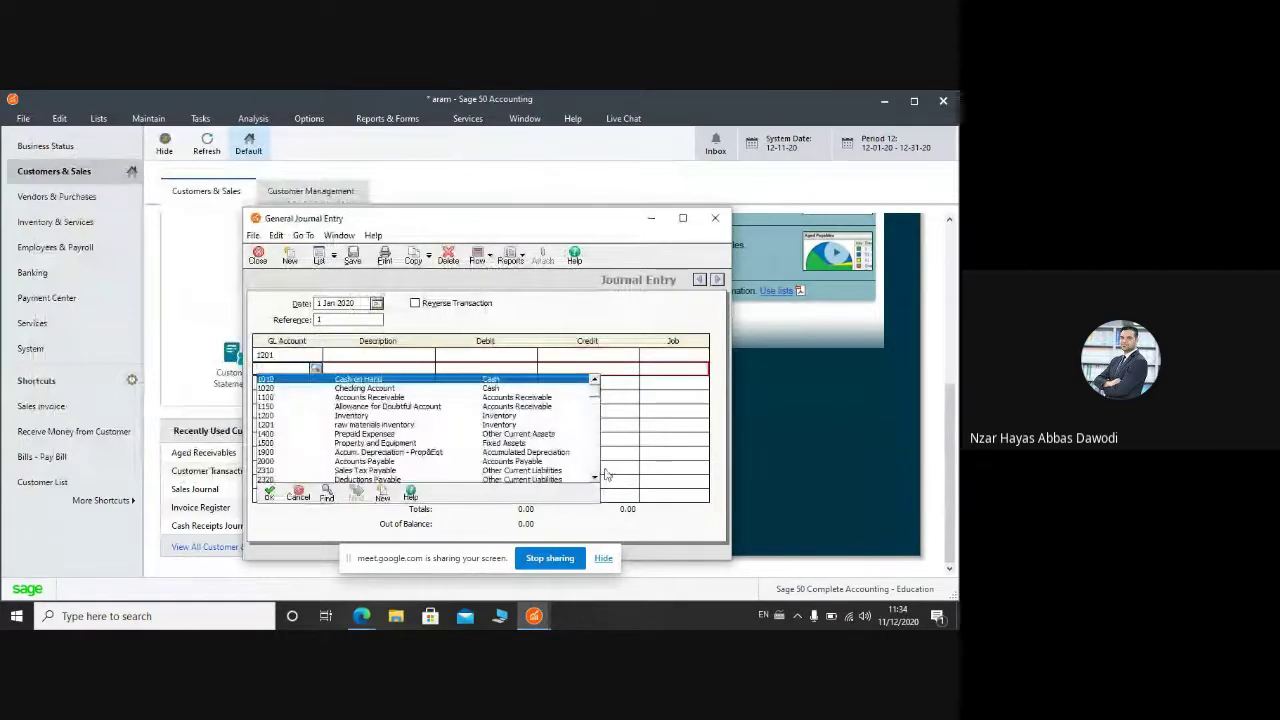
pyautogui.doubleClick(518, 462)
# Step: Enter 'purchase of materials' as the description on both lines
pyautogui.click(366, 356)
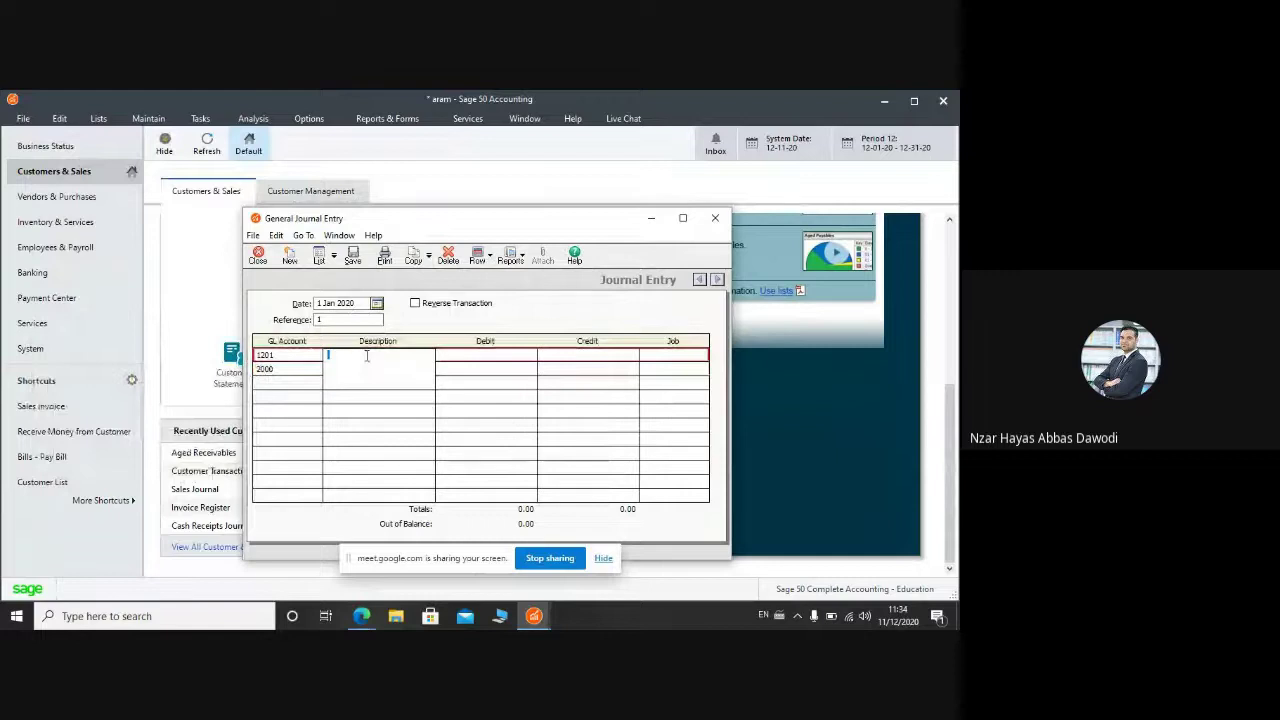
pyautogui.write('purchas')
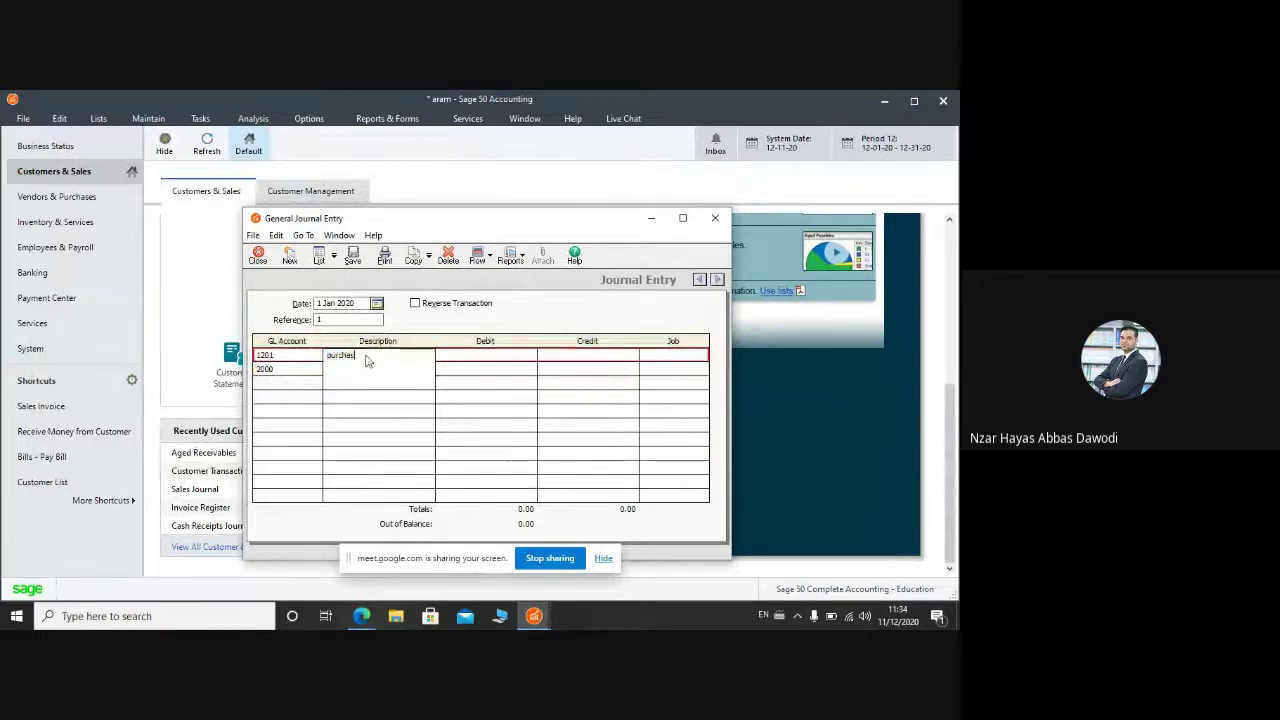
pyautogui.write('e of mater')
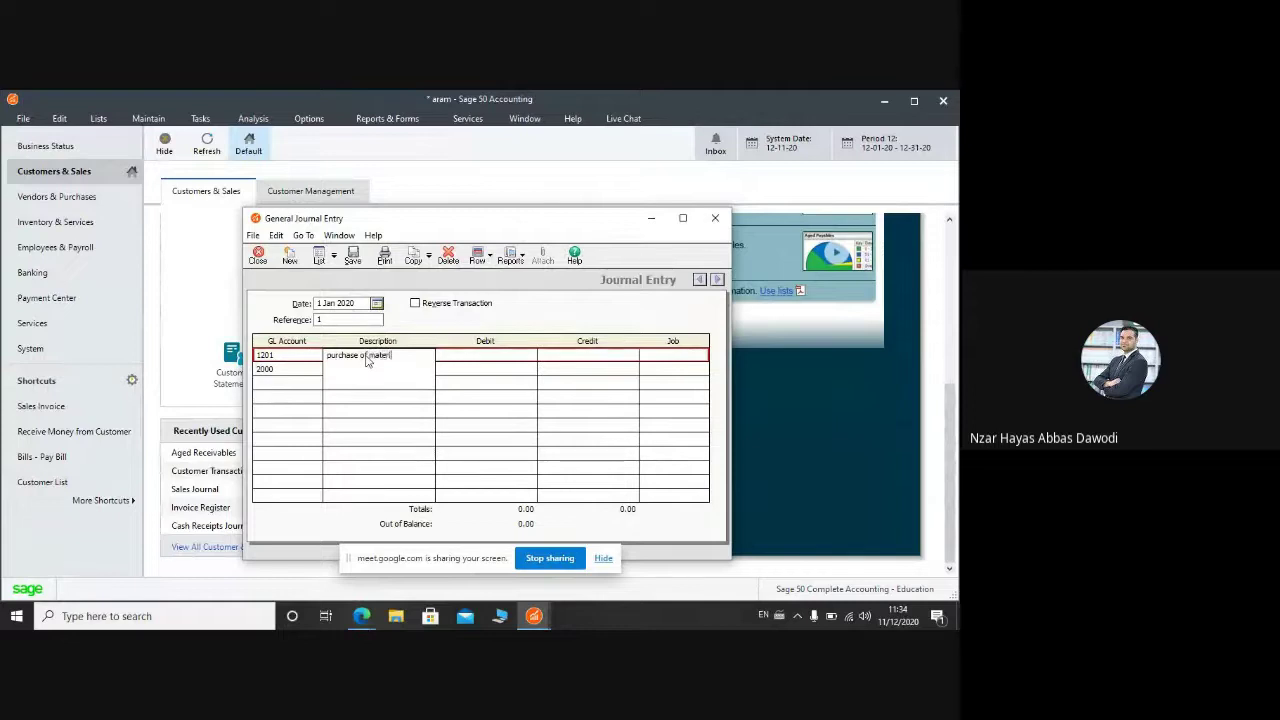
pyautogui.write('ials')
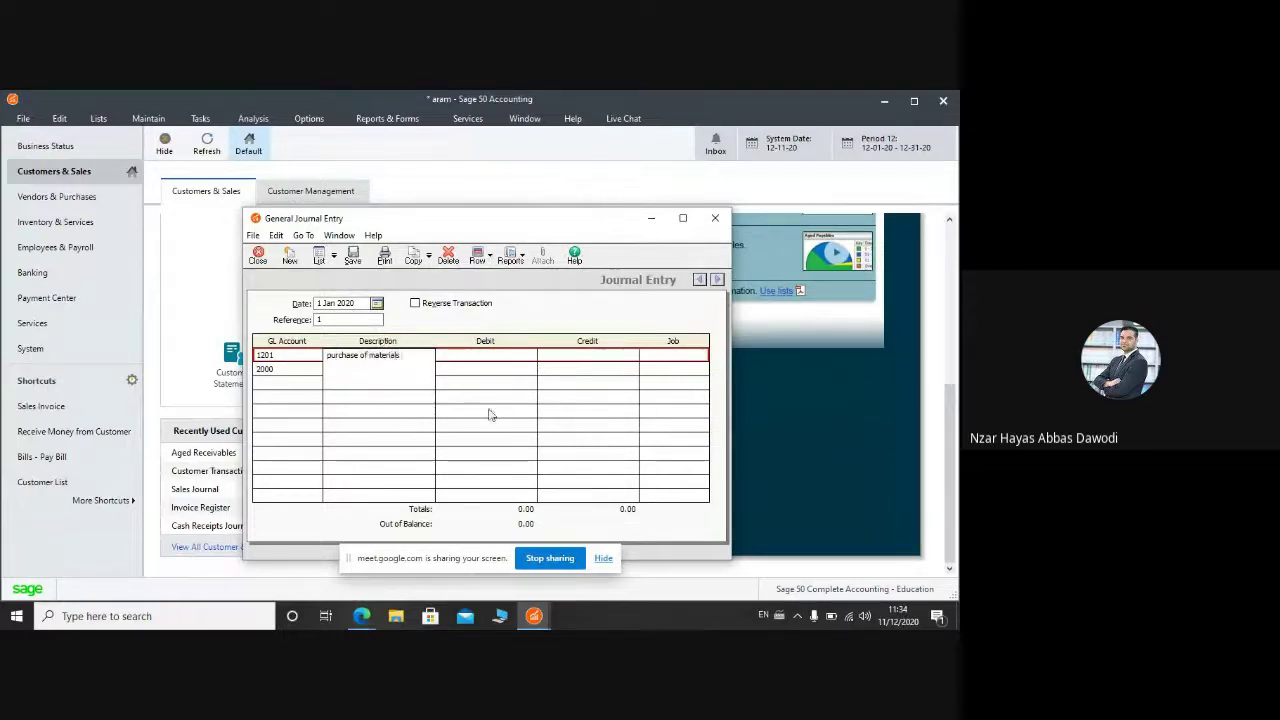
pyautogui.moveTo(420, 360); pyautogui.dragTo(318, 341)
pyautogui.hotkey('ctrl', 'c')
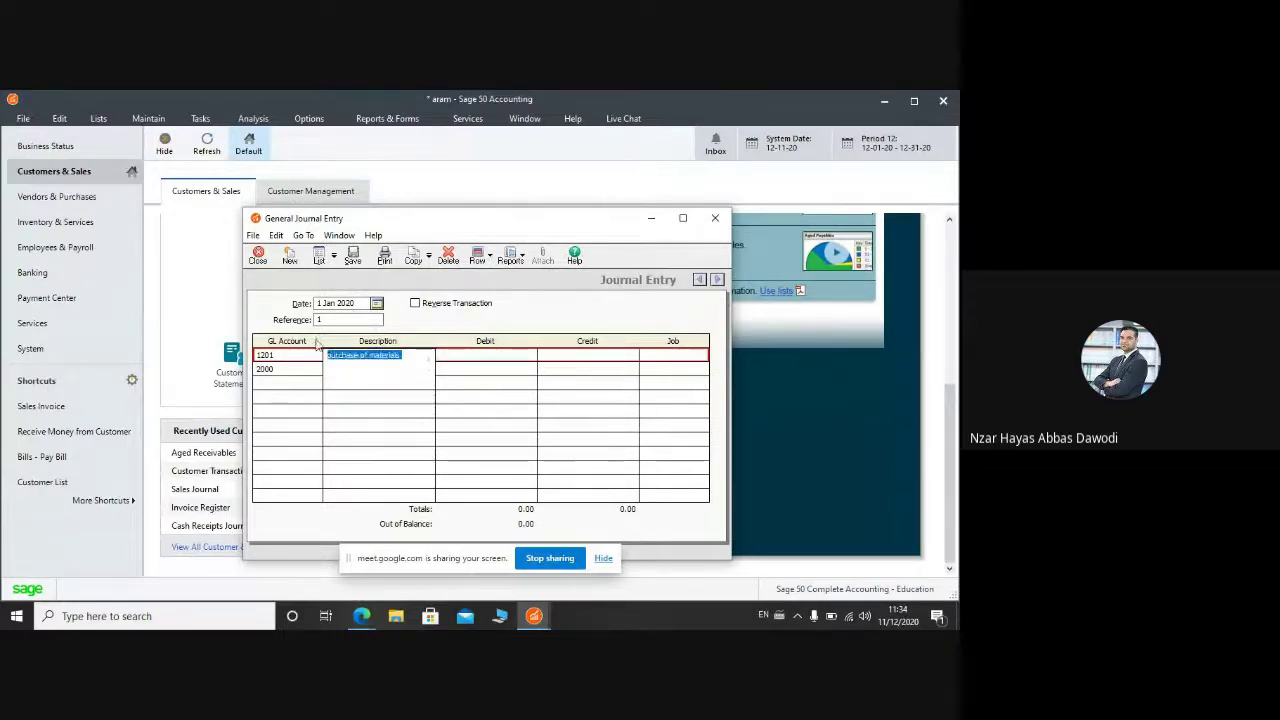
pyautogui.click(515, 370)
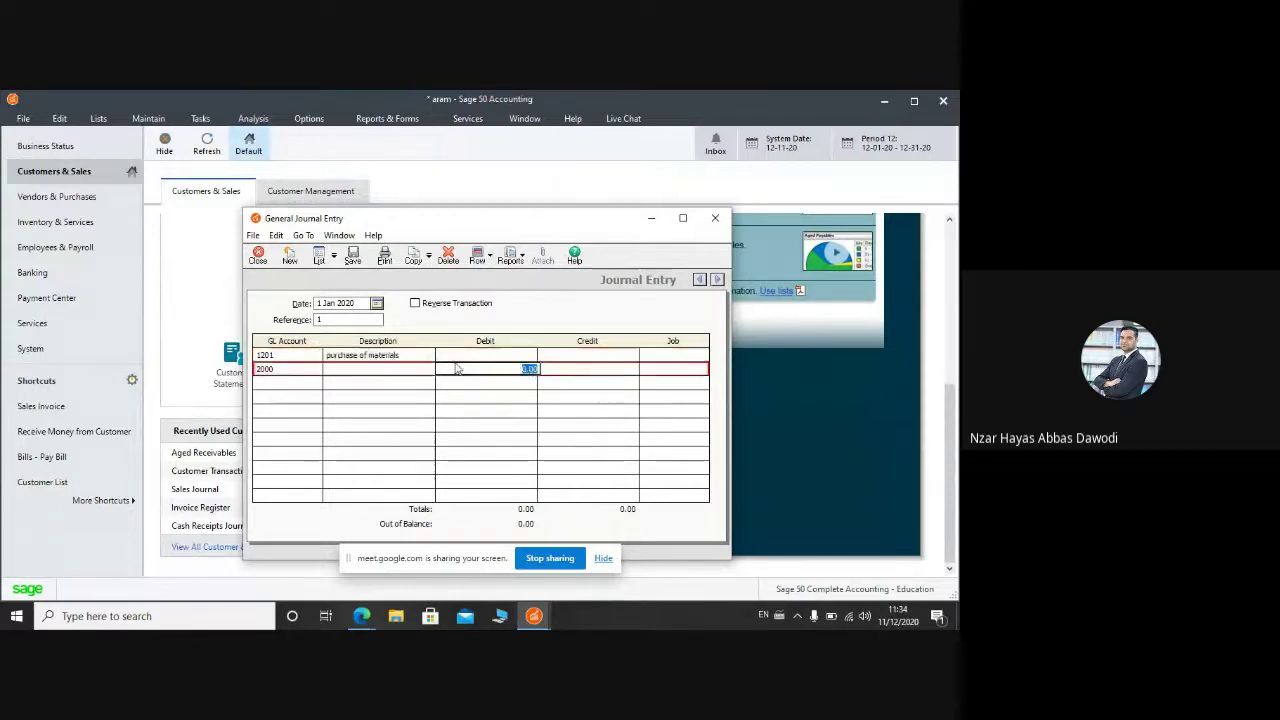
pyautogui.click(377, 370)
pyautogui.hotkey('ctrl', 'v')
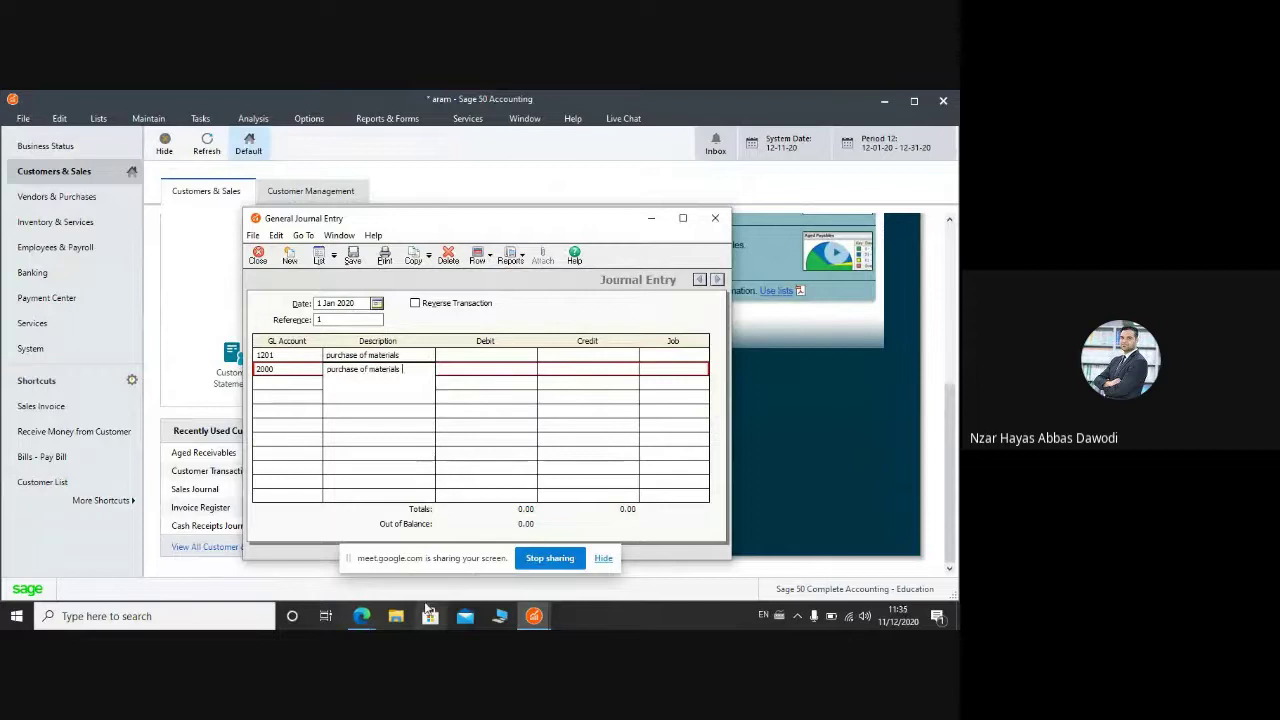
# Step: Check the assignment document, then debit 1201 and credit 2000 for 13020 each
pyautogui.moveTo(534, 616)
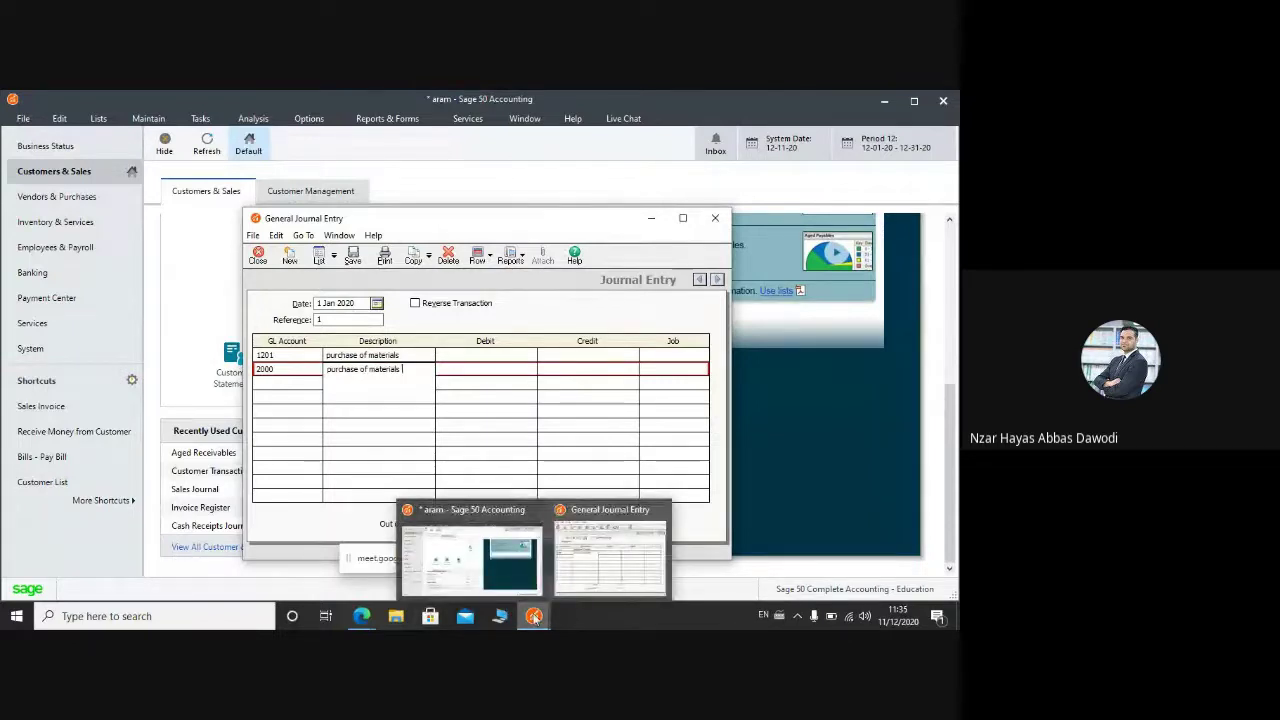
pyautogui.moveTo(368, 620)
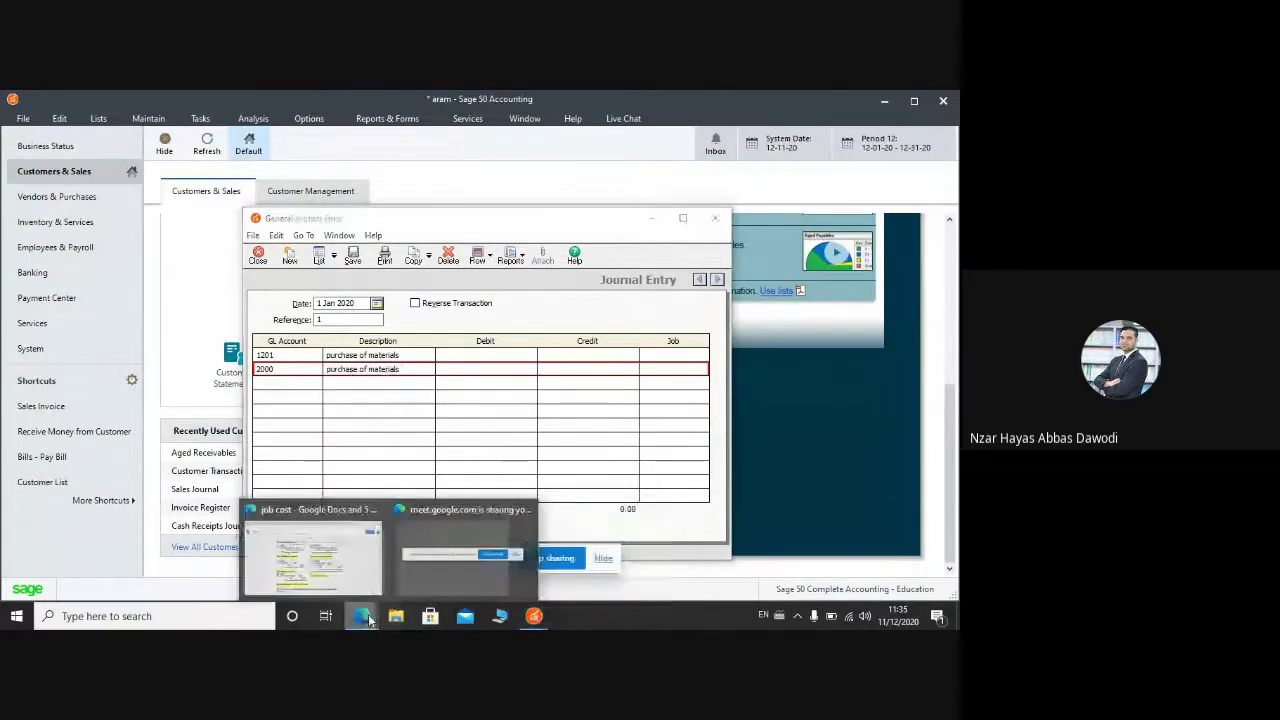
pyautogui.click(333, 563)
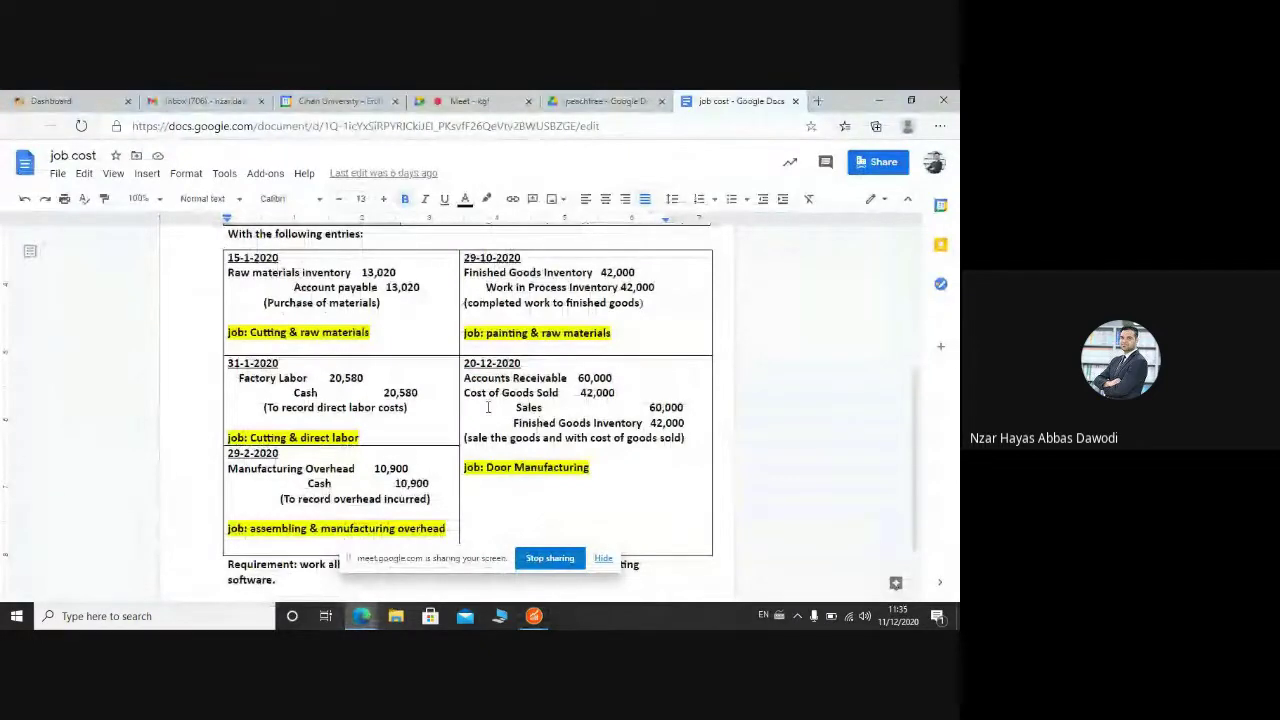
pyautogui.moveTo(533, 616)
pyautogui.click(600, 555)
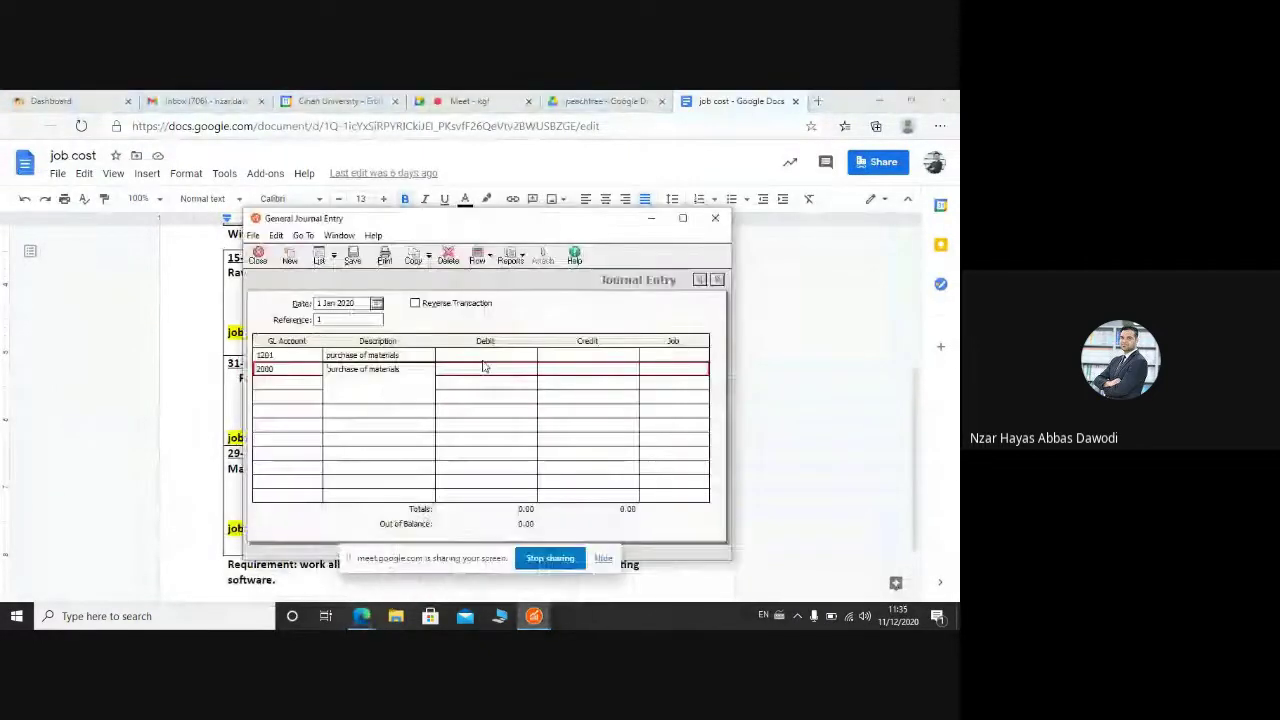
pyautogui.click(481, 358)
pyautogui.write('10')
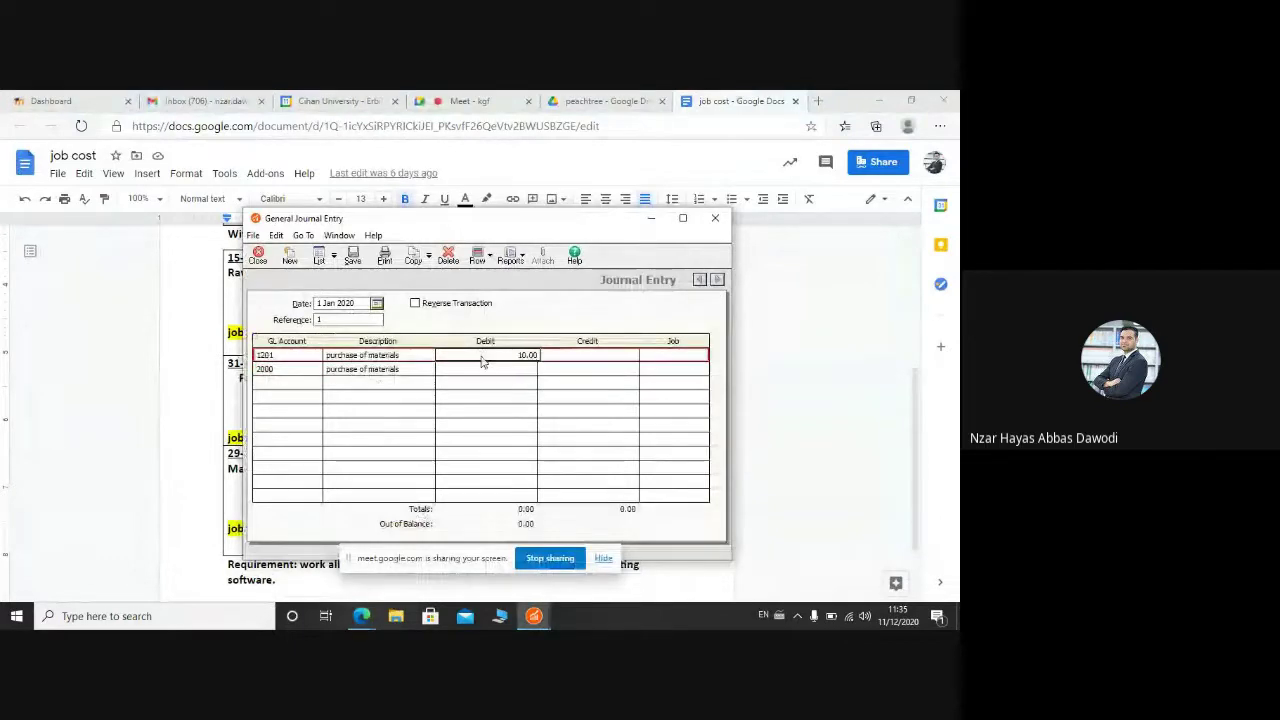
pyautogui.press('BackSpace')
pyautogui.write('3020')
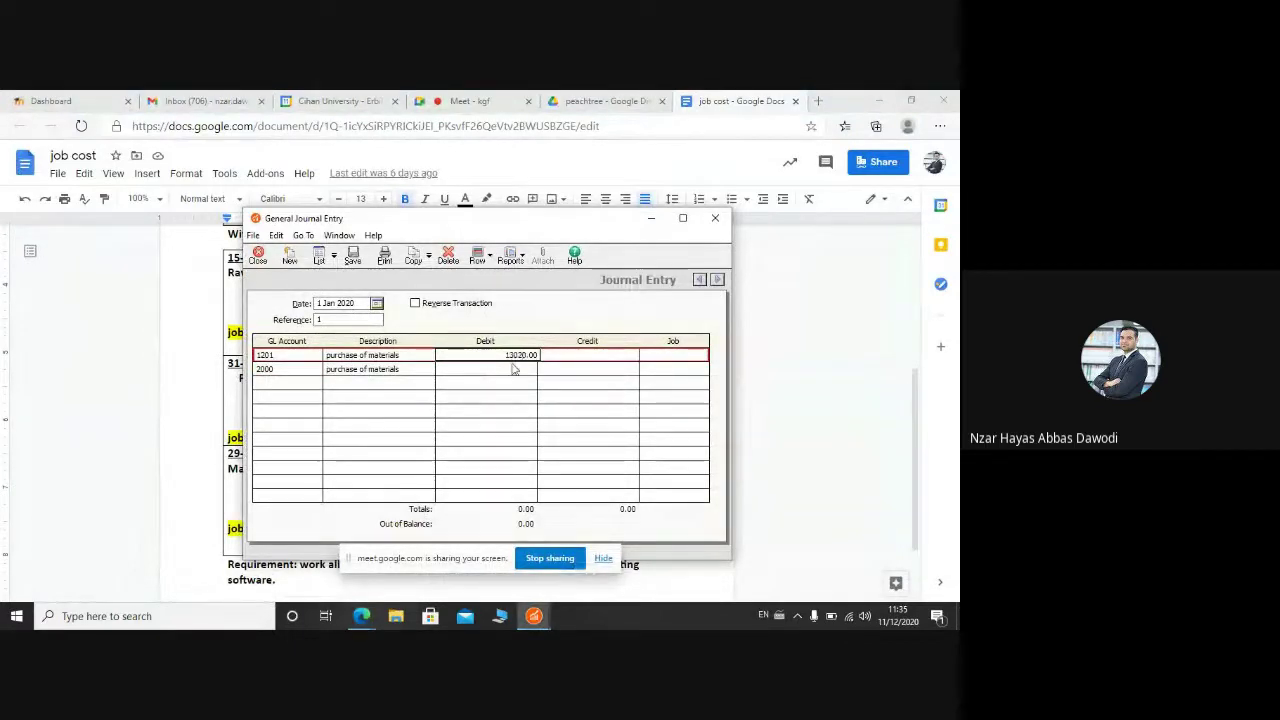
pyautogui.click(547, 368)
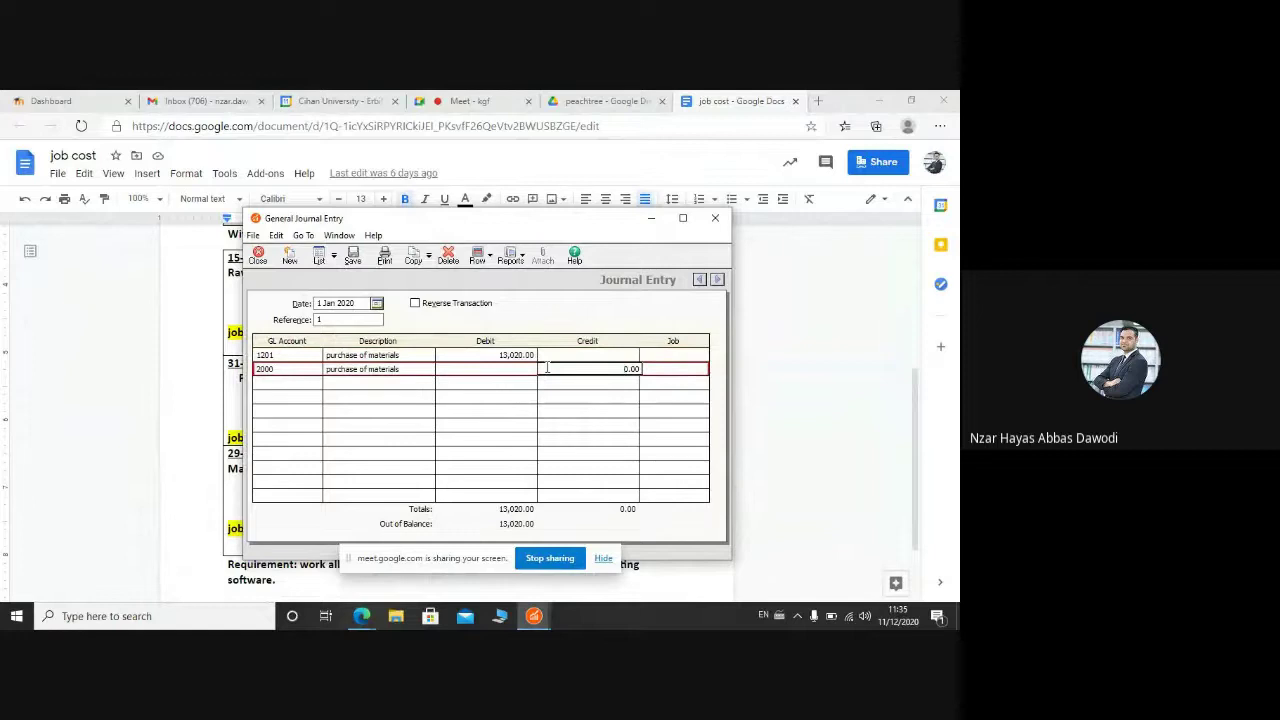
pyautogui.write('13020')
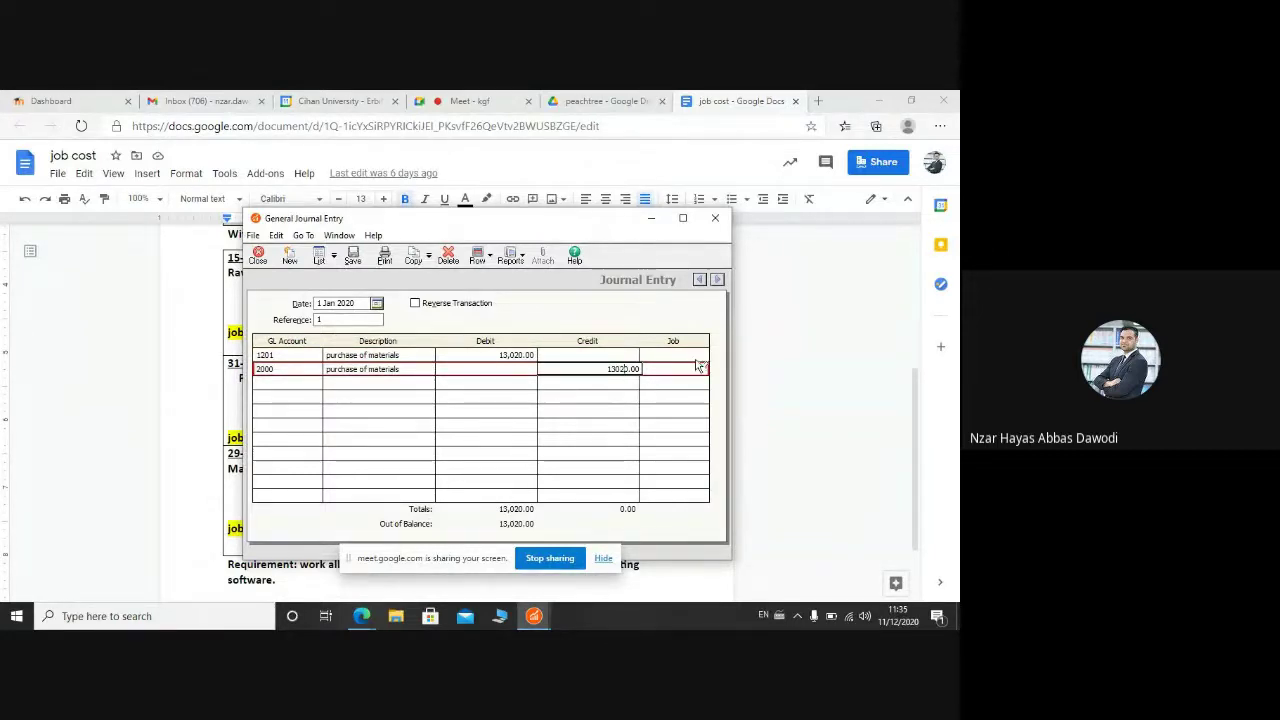
pyautogui.click(658, 359)
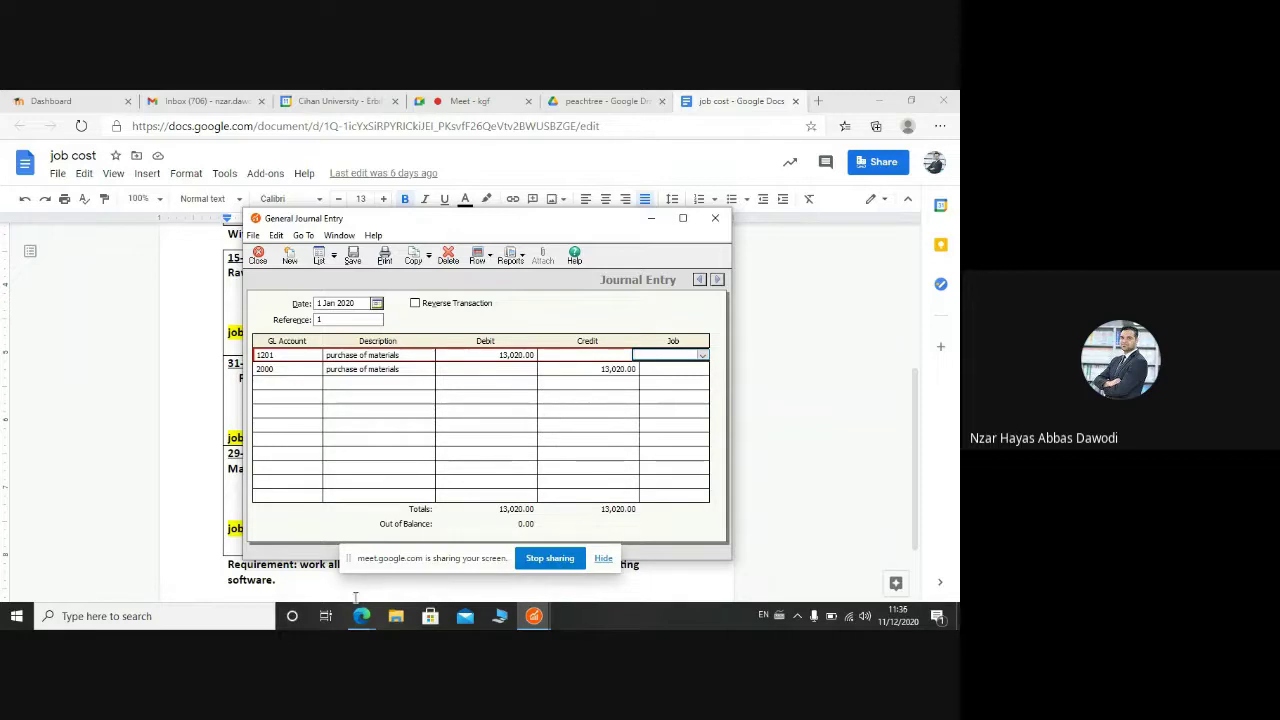
# Step: Charge the first line to job door manufacturing, phase 1 cutting, cost code raw materials
pyautogui.moveTo(361, 614)
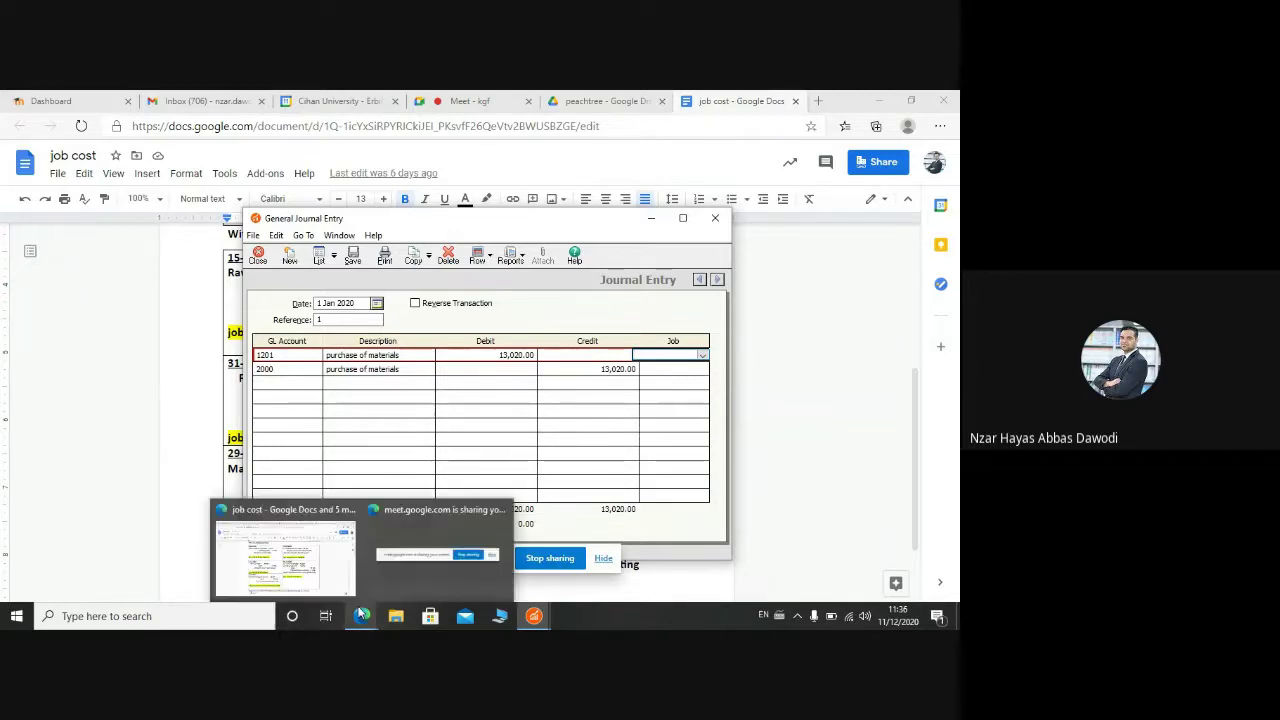
pyautogui.click(329, 547)
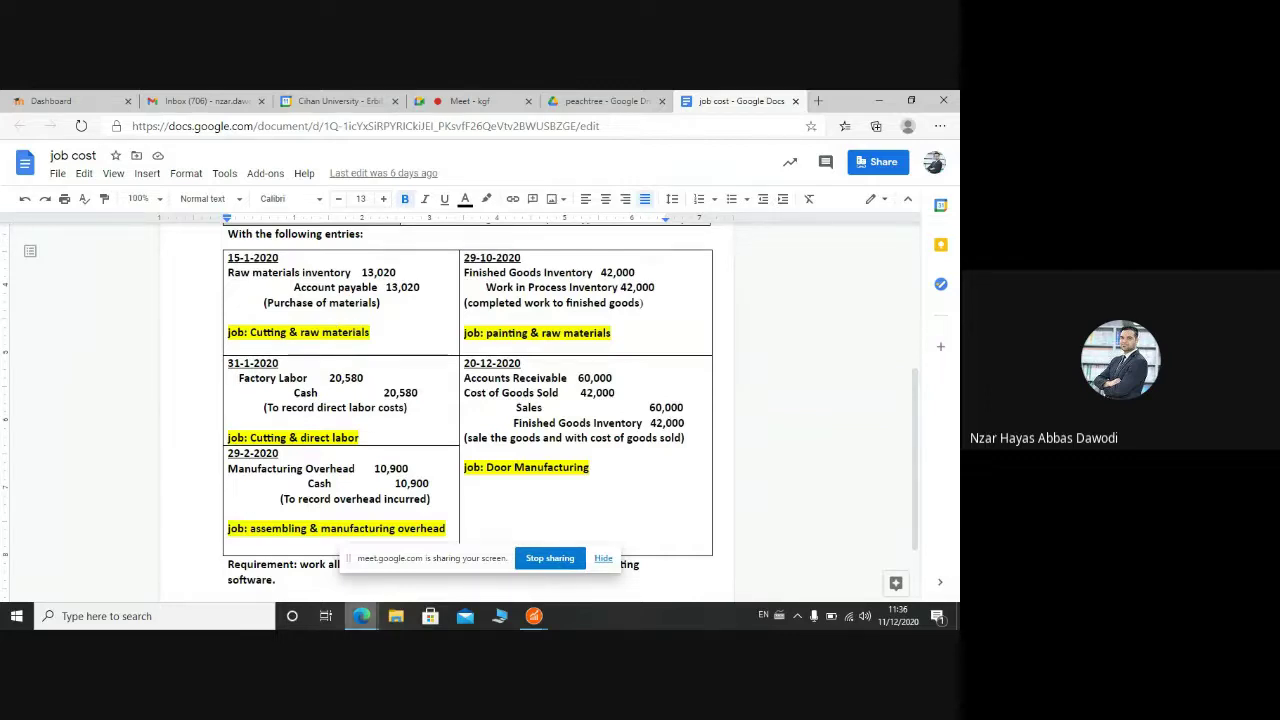
pyautogui.moveTo(361, 615)
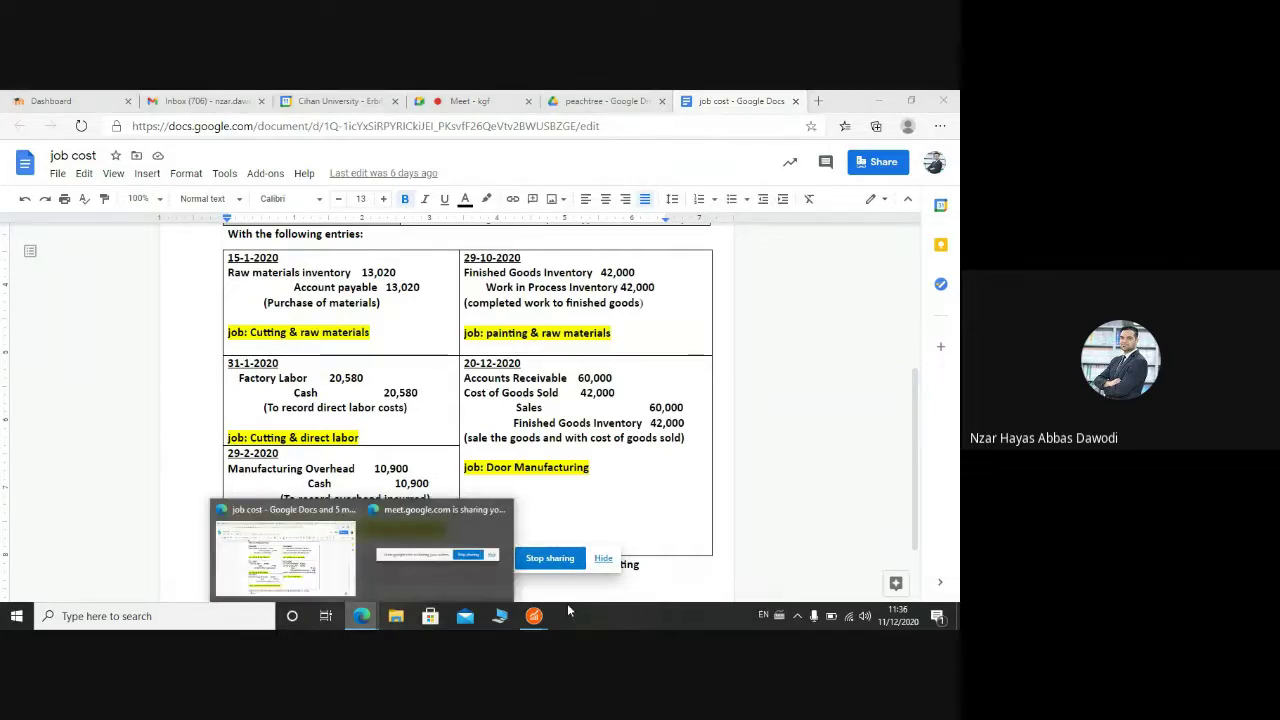
pyautogui.moveTo(533, 615)
pyautogui.click(643, 545)
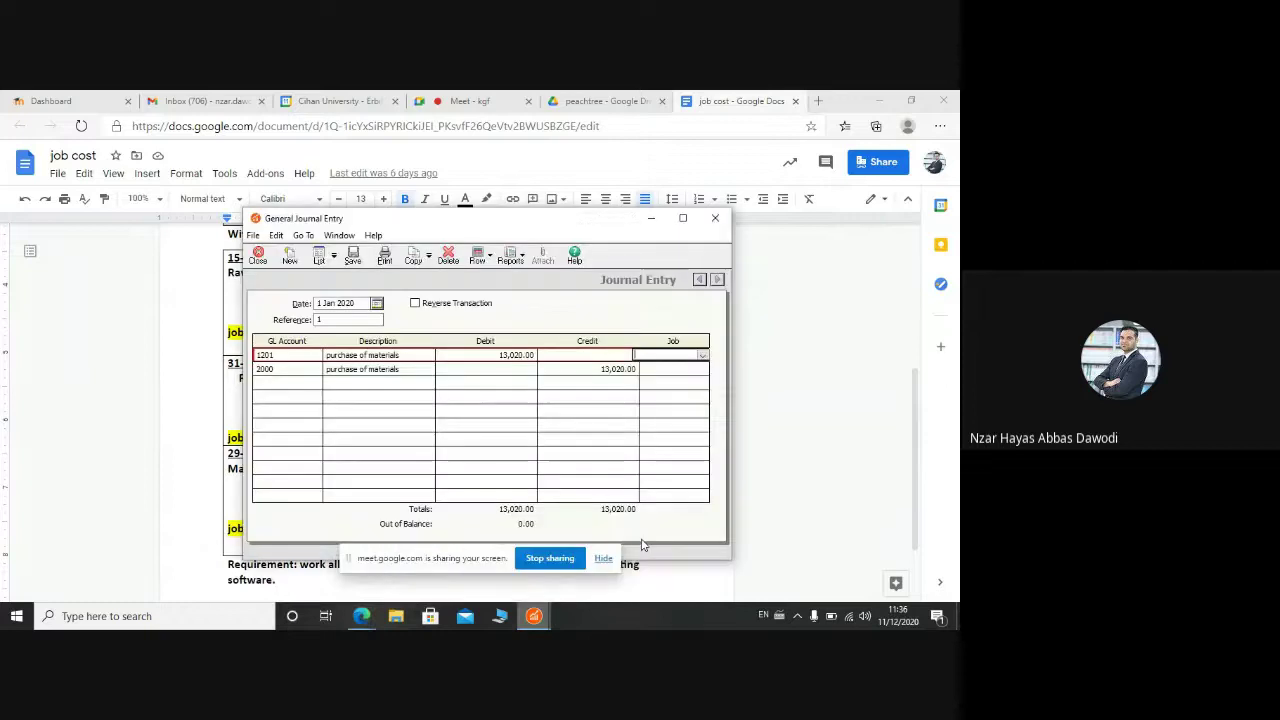
pyautogui.click(704, 356)
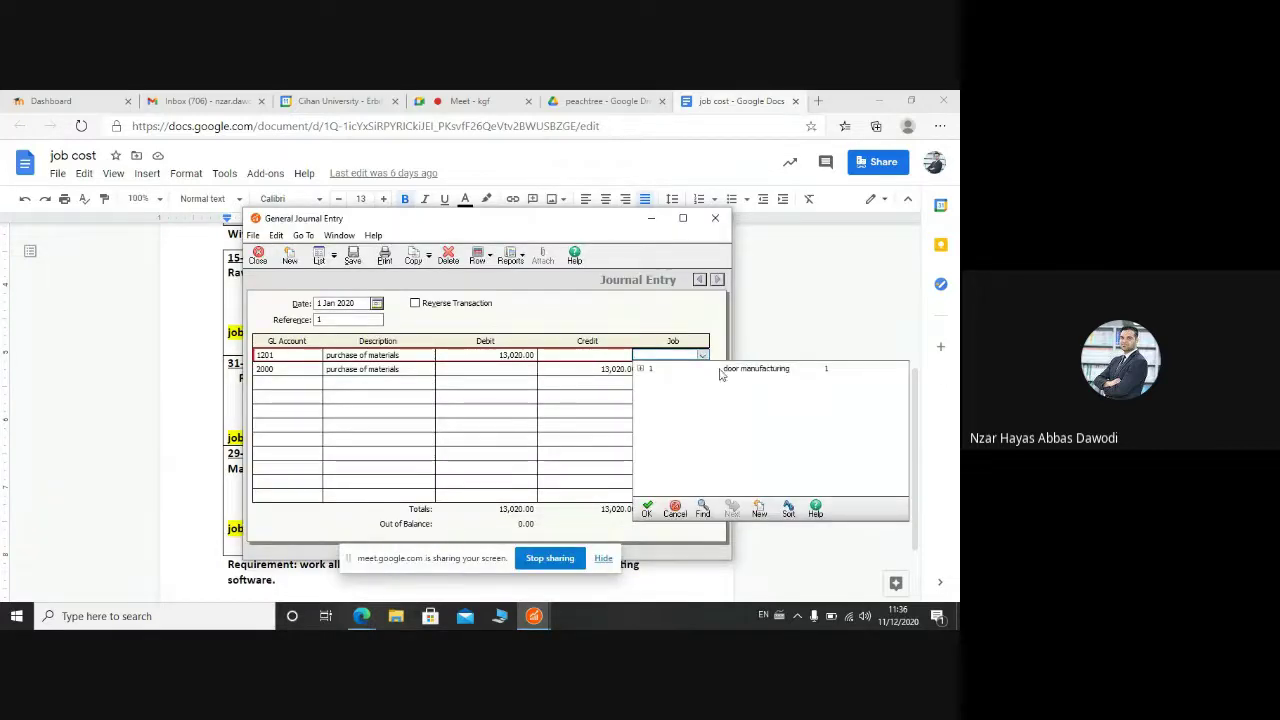
pyautogui.click(721, 370)
pyautogui.click(730, 381)
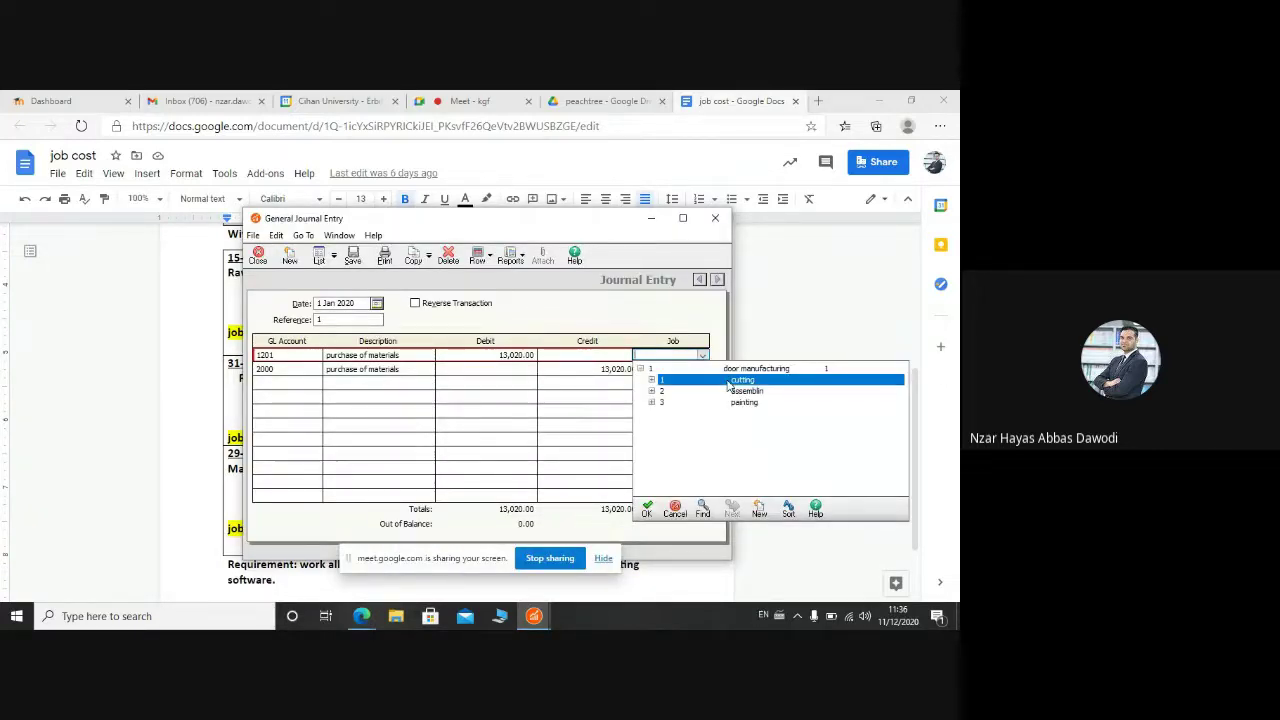
pyautogui.doubleClick(740, 391)
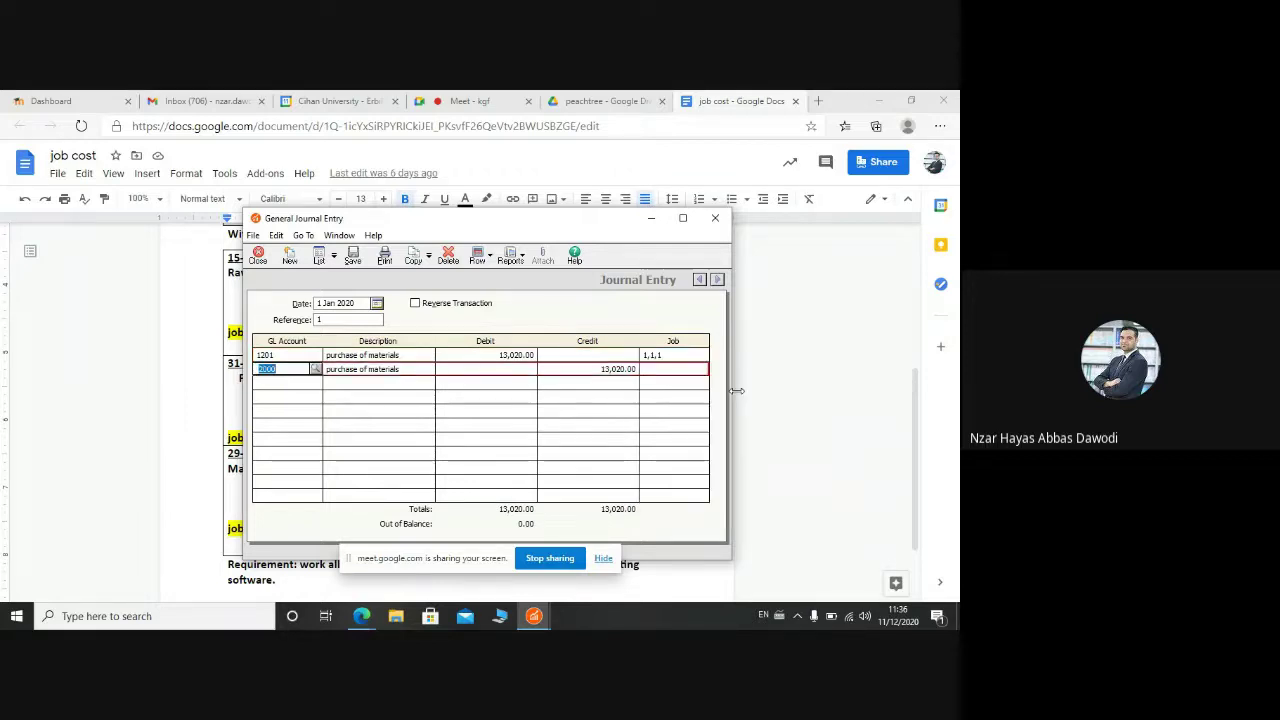
# Step: Charge the second line to the same job, cutting phase and raw materials, then save the entry
pyautogui.click(700, 380)
pyautogui.click(702, 370)
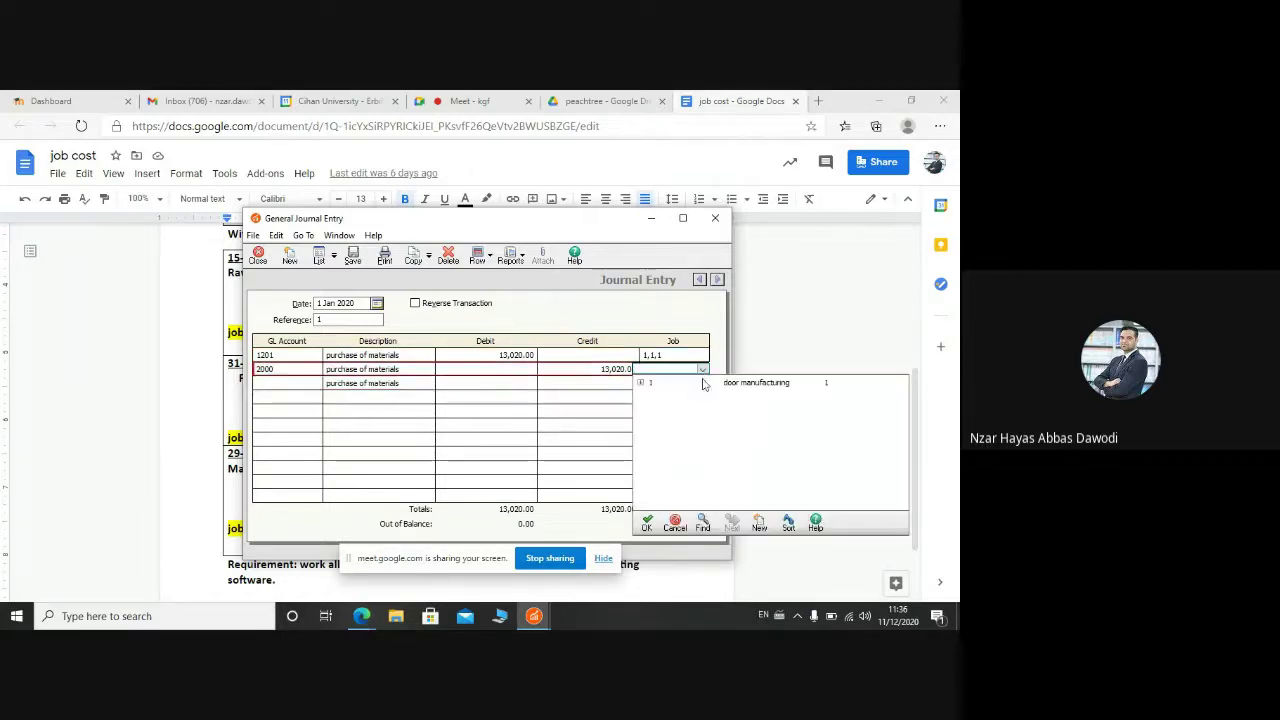
pyautogui.click(705, 384)
pyautogui.click(740, 393)
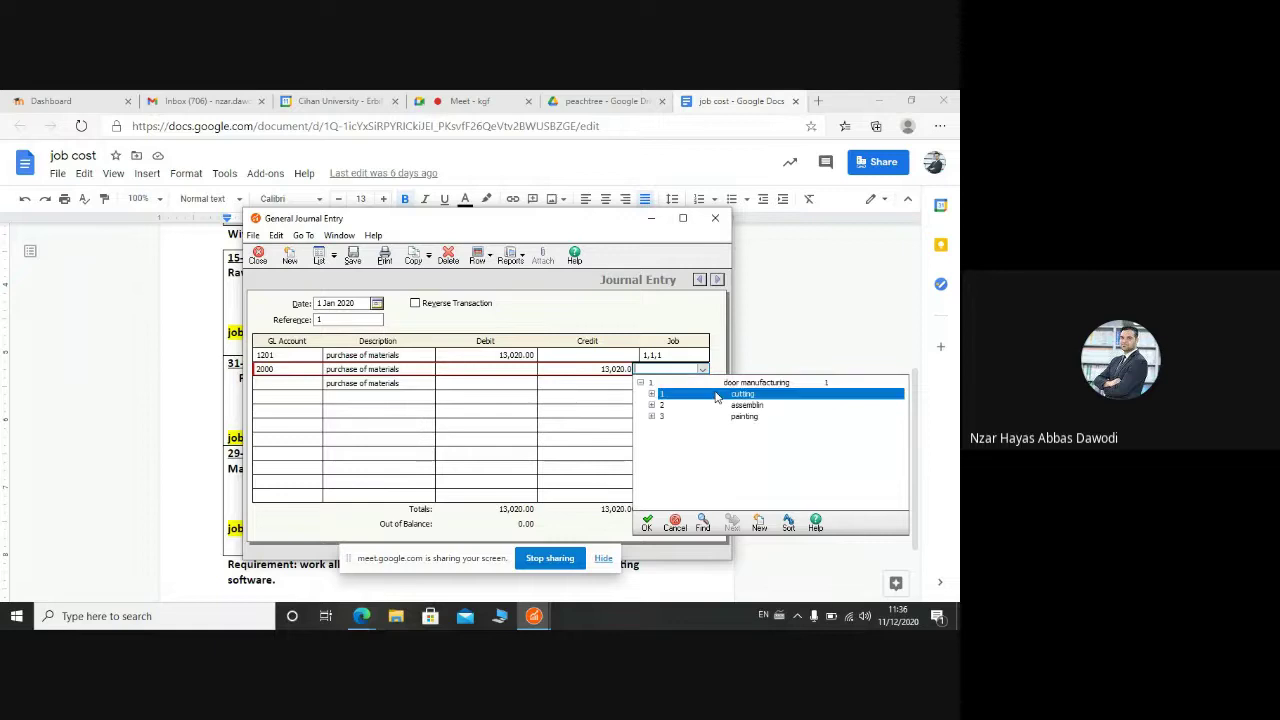
pyautogui.doubleClick(748, 405)
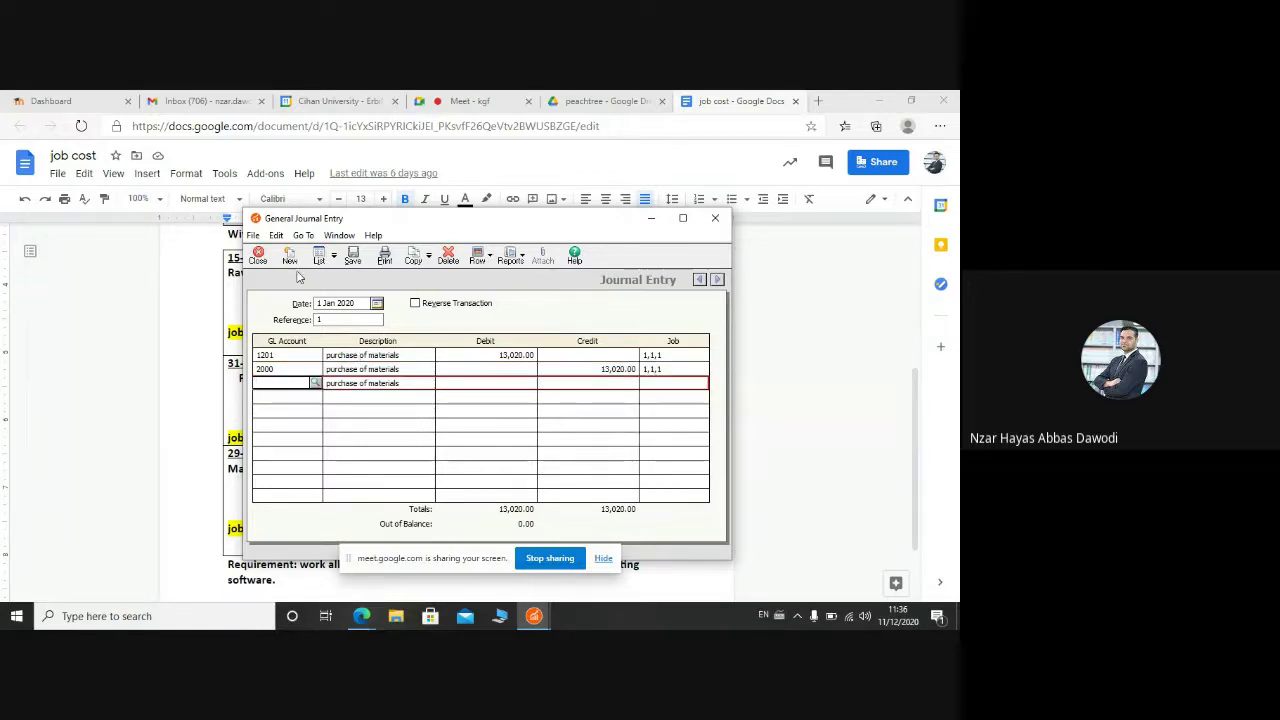
pyautogui.click(352, 258)
# Step: Confirm posting the materials entry despite the out-of-period date and review the assignment document
pyautogui.click(478, 408)
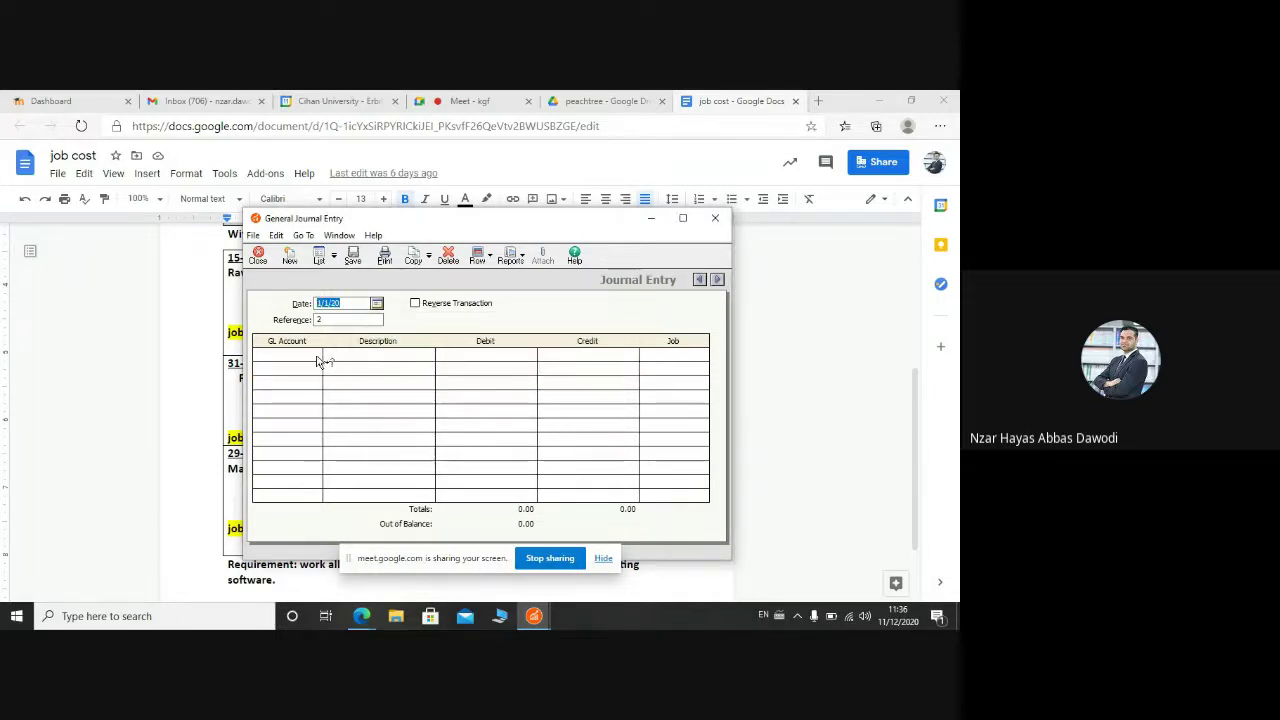
pyautogui.click(569, 560)
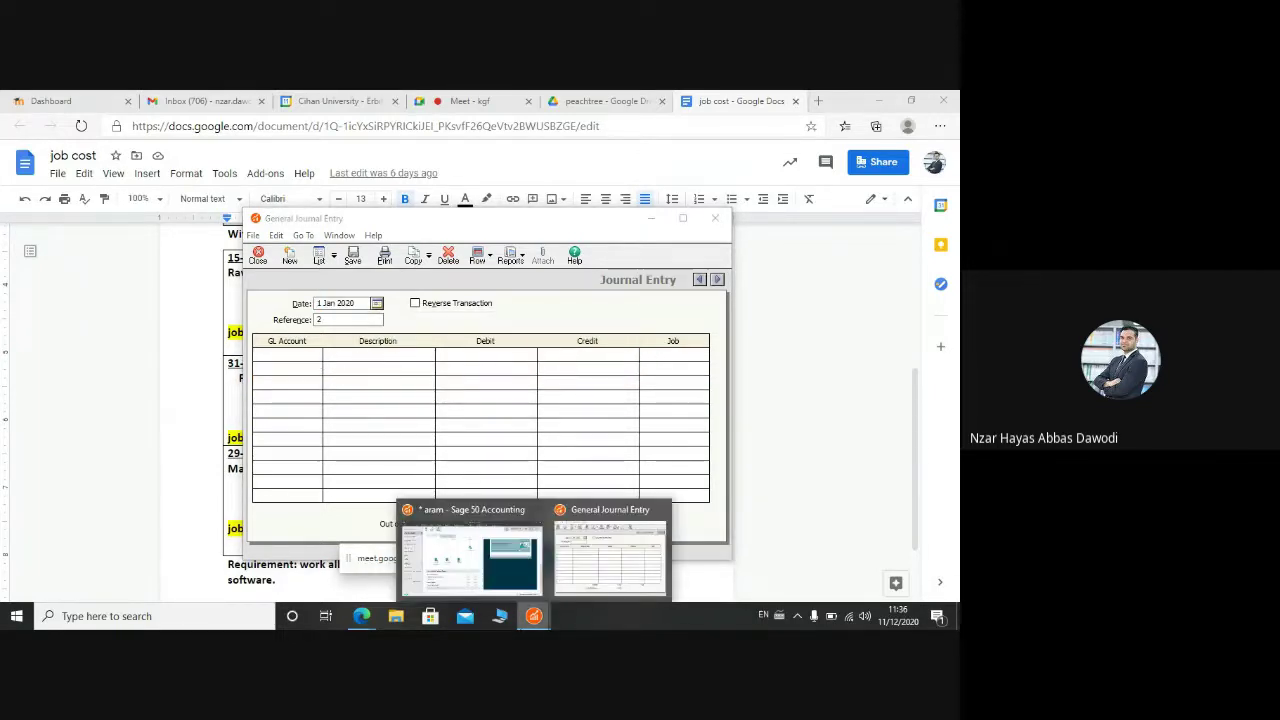
pyautogui.moveTo(361, 618)
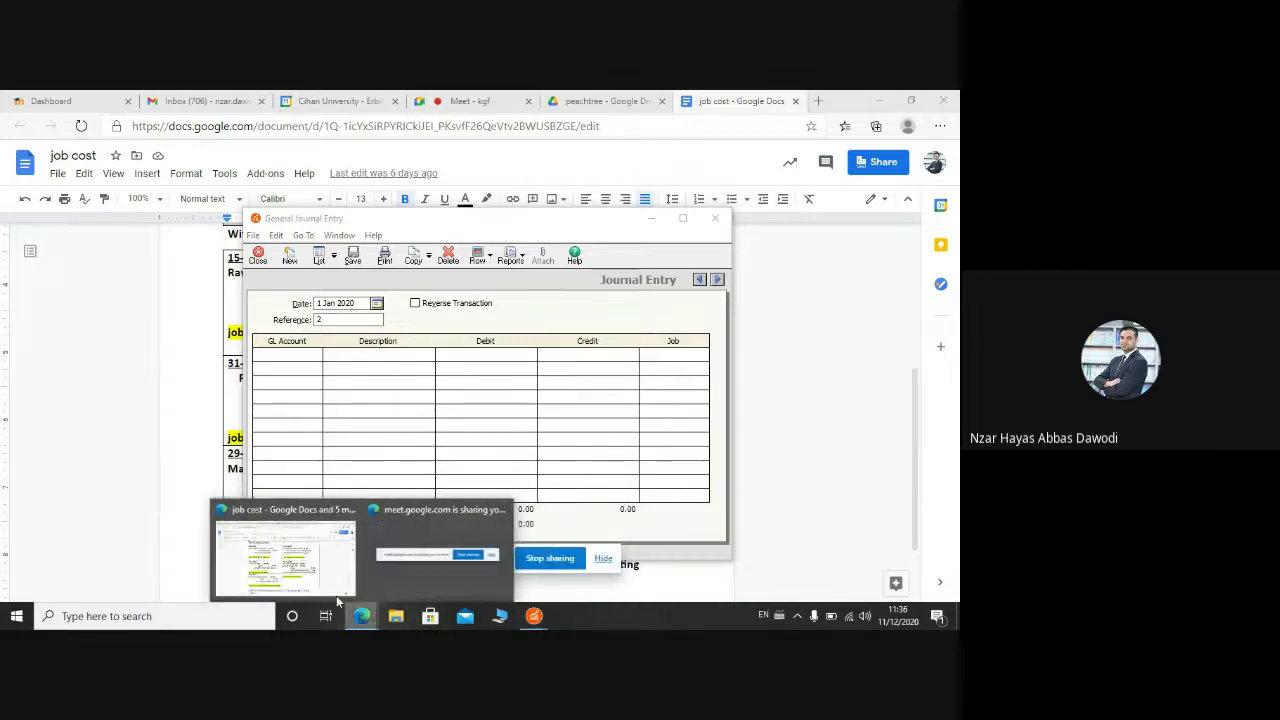
pyautogui.click(283, 568)
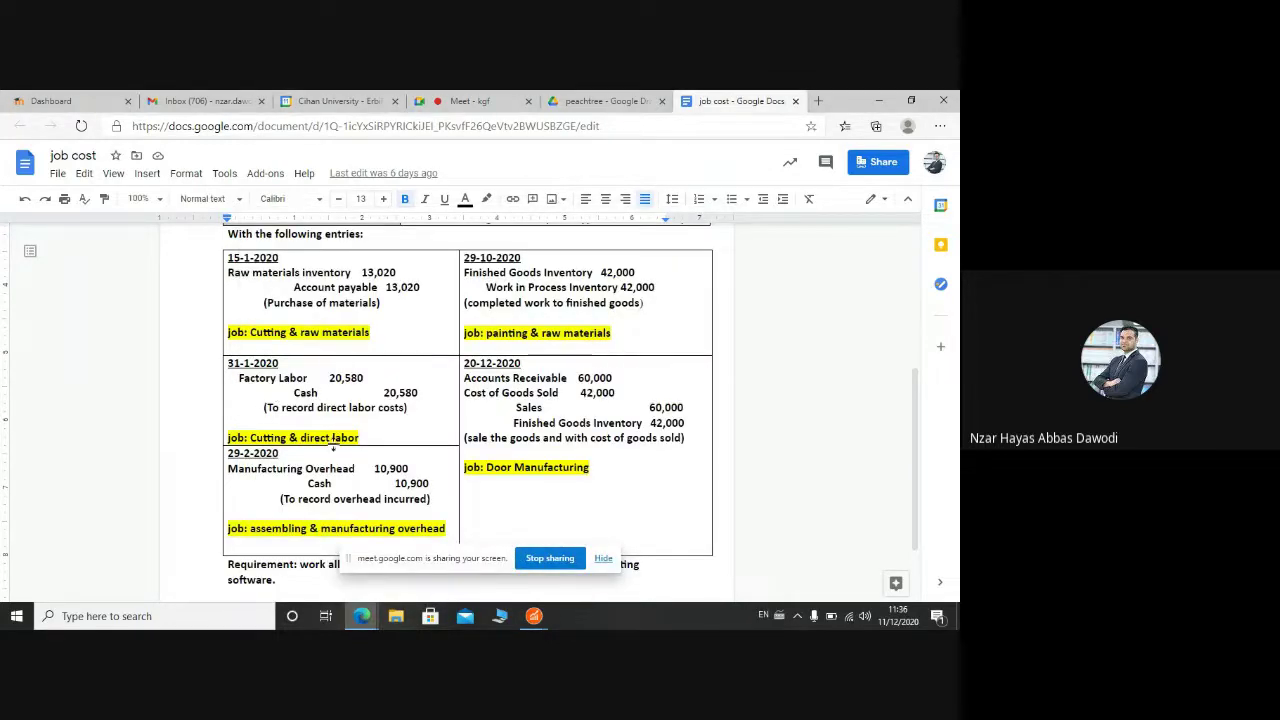
pyautogui.moveTo(533, 614)
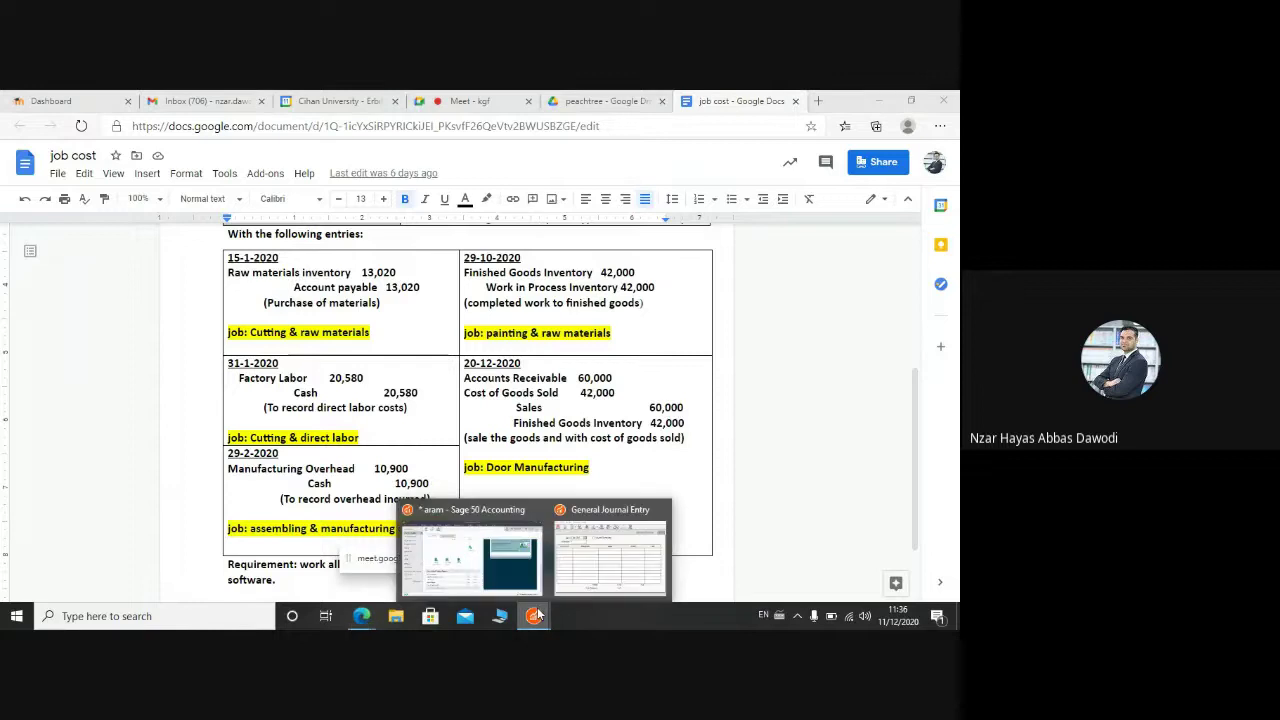
pyautogui.click(601, 548)
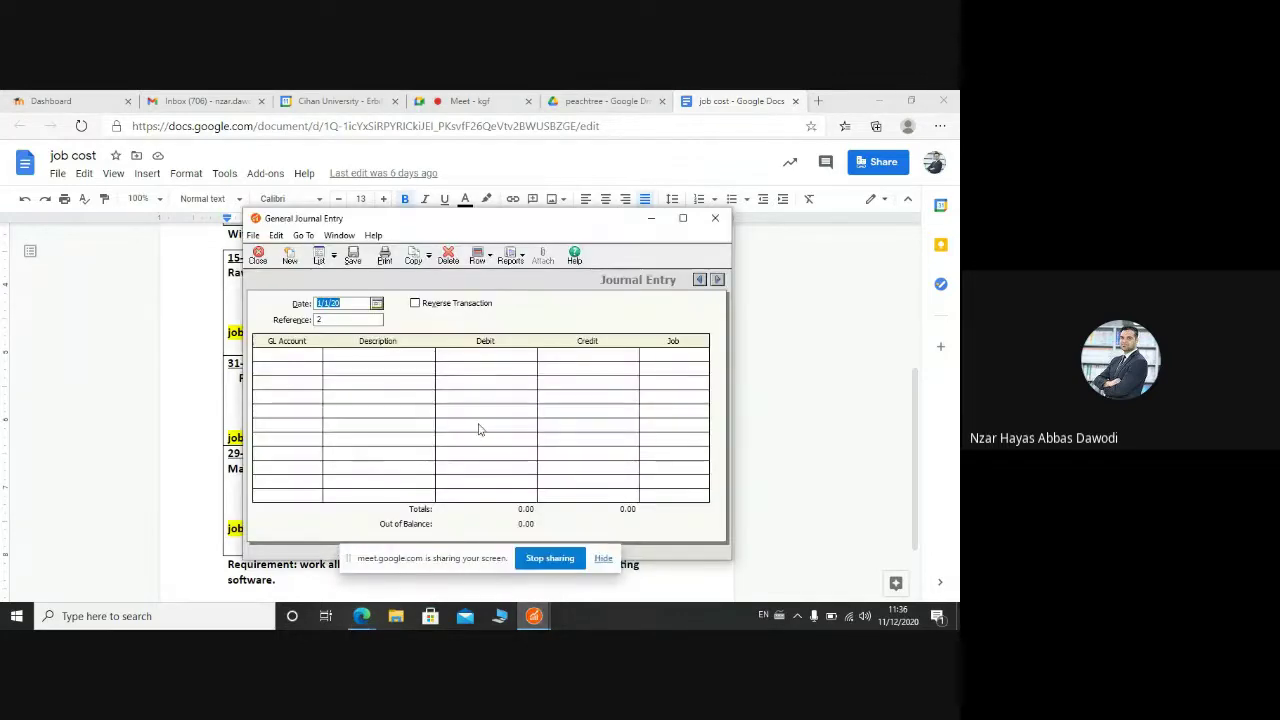
# Step: Date the new journal entry 31 January 2020 and open the first line's account list
pyautogui.click(315, 357)
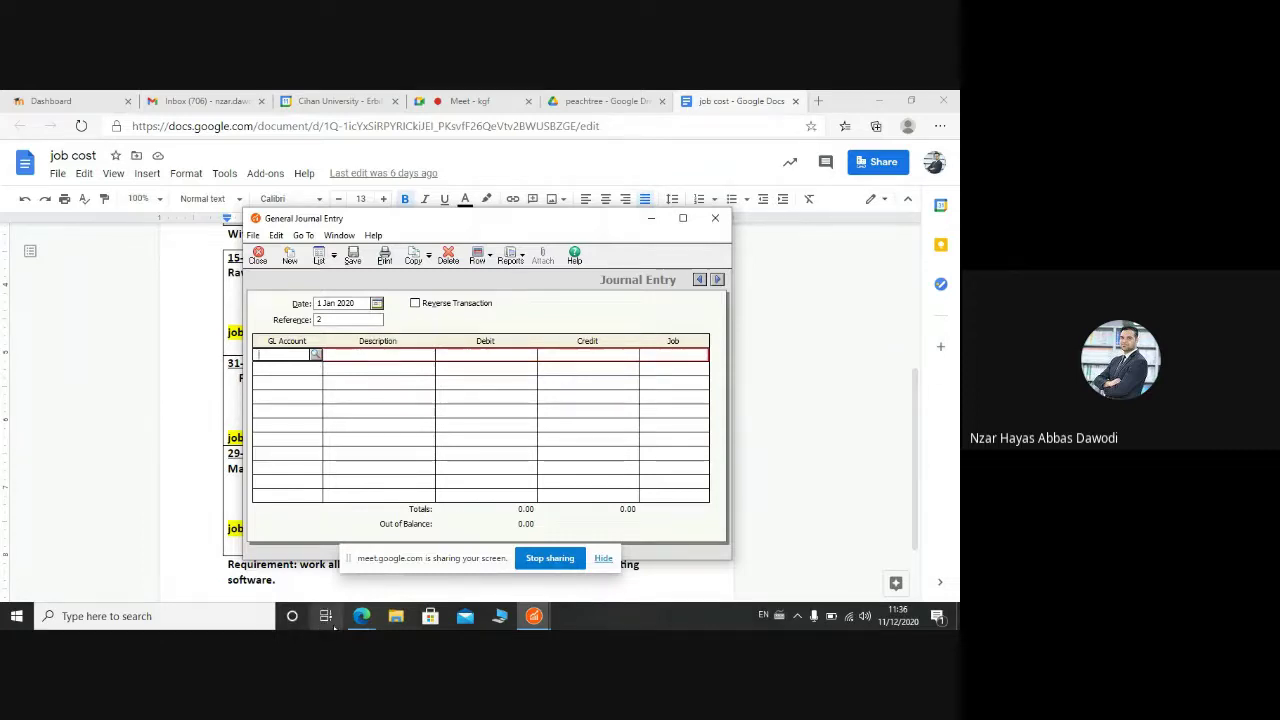
pyautogui.click(361, 616)
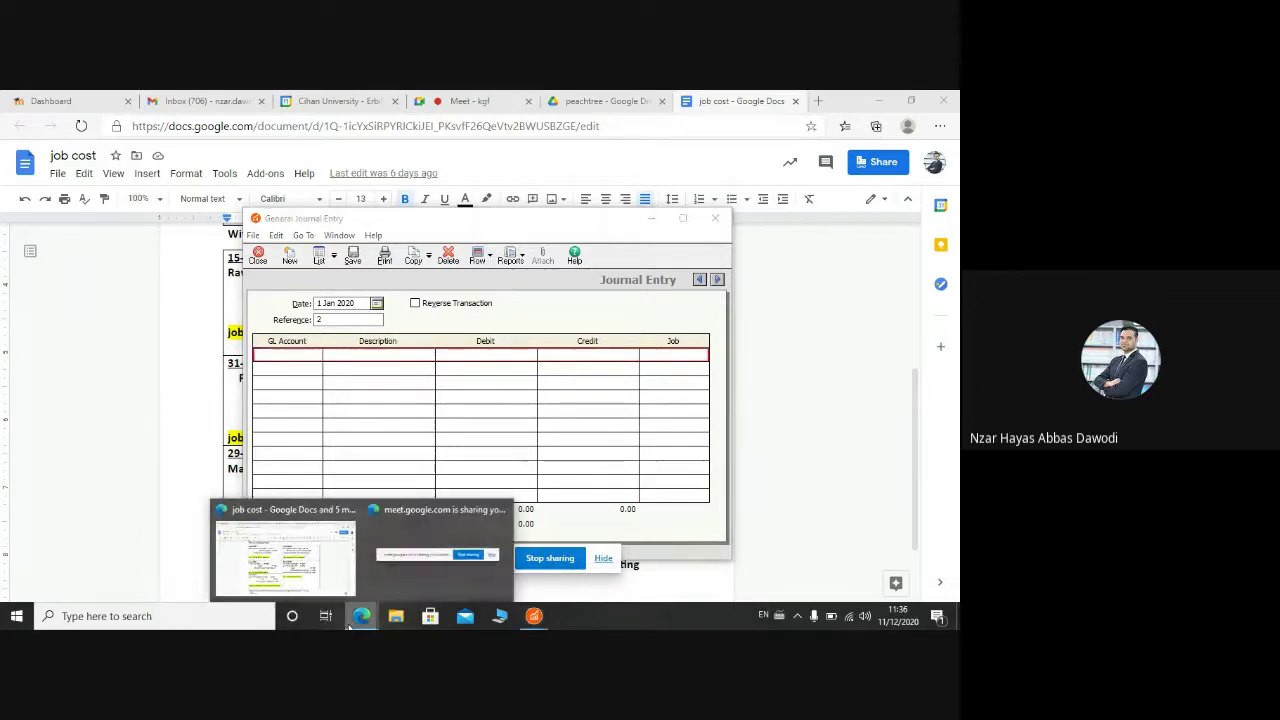
pyautogui.click(173, 420)
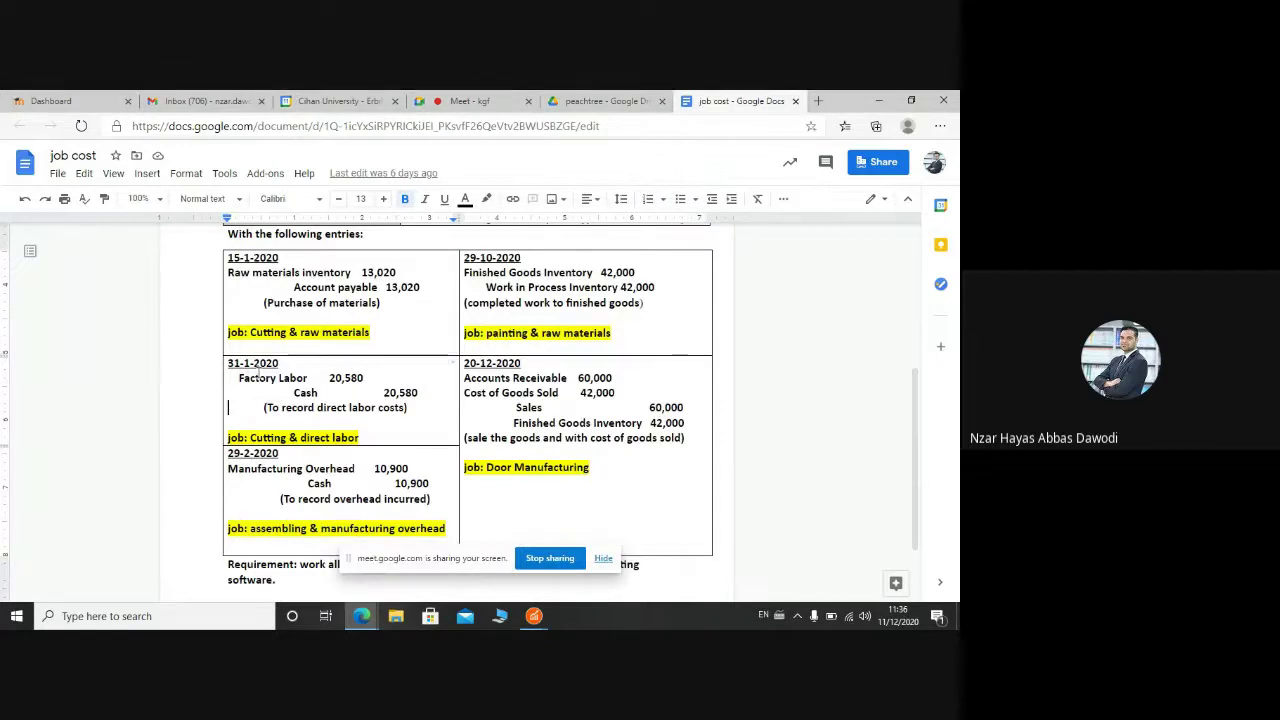
pyautogui.click(534, 616)
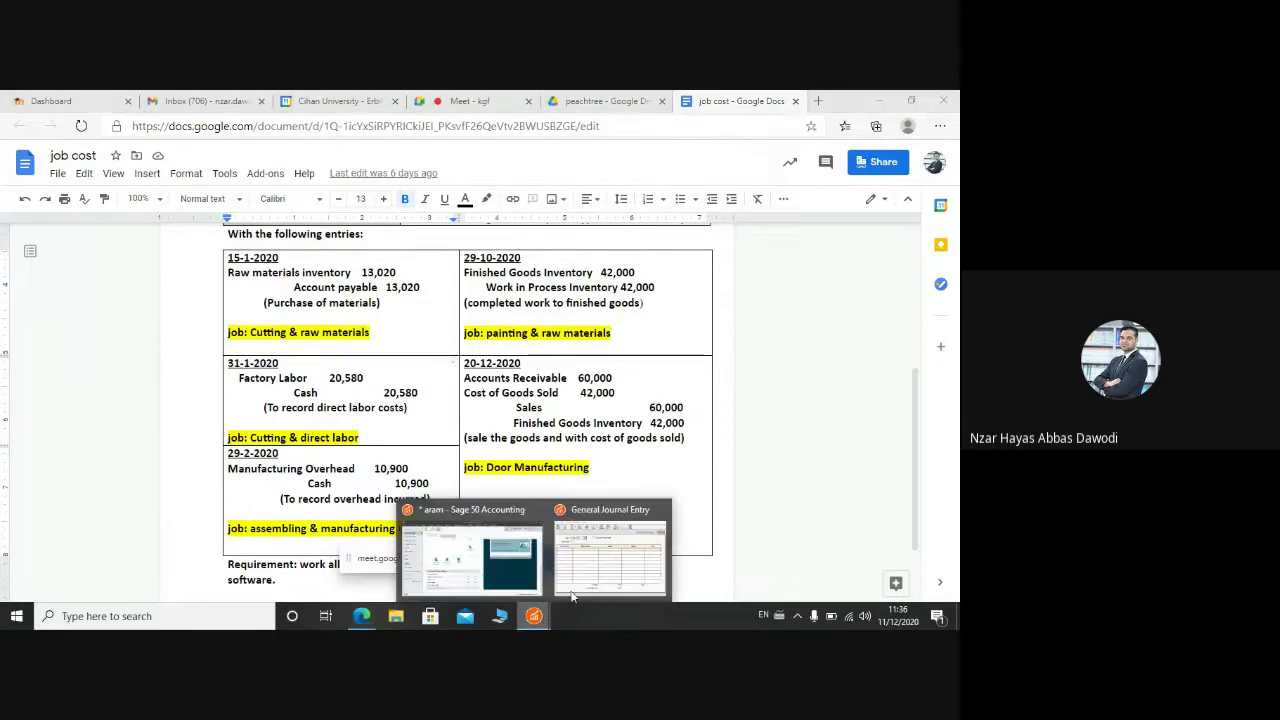
pyautogui.click(604, 560)
pyautogui.click(376, 303)
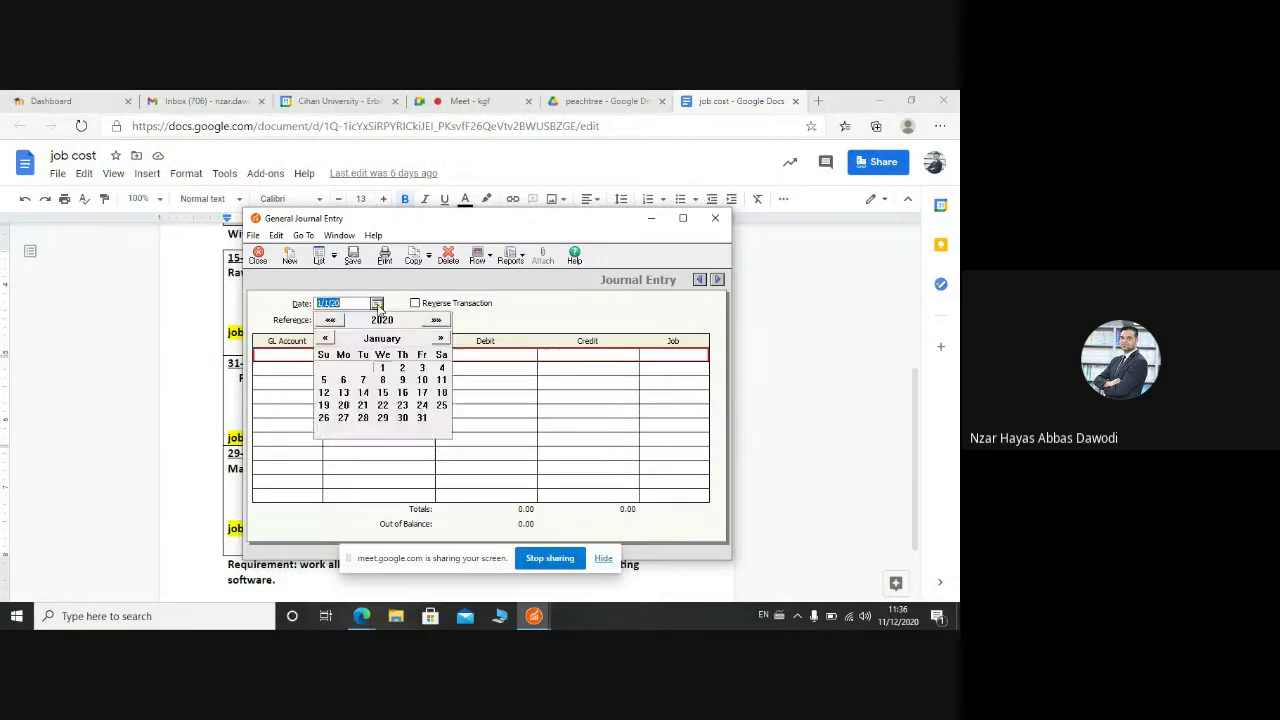
pyautogui.click(421, 418)
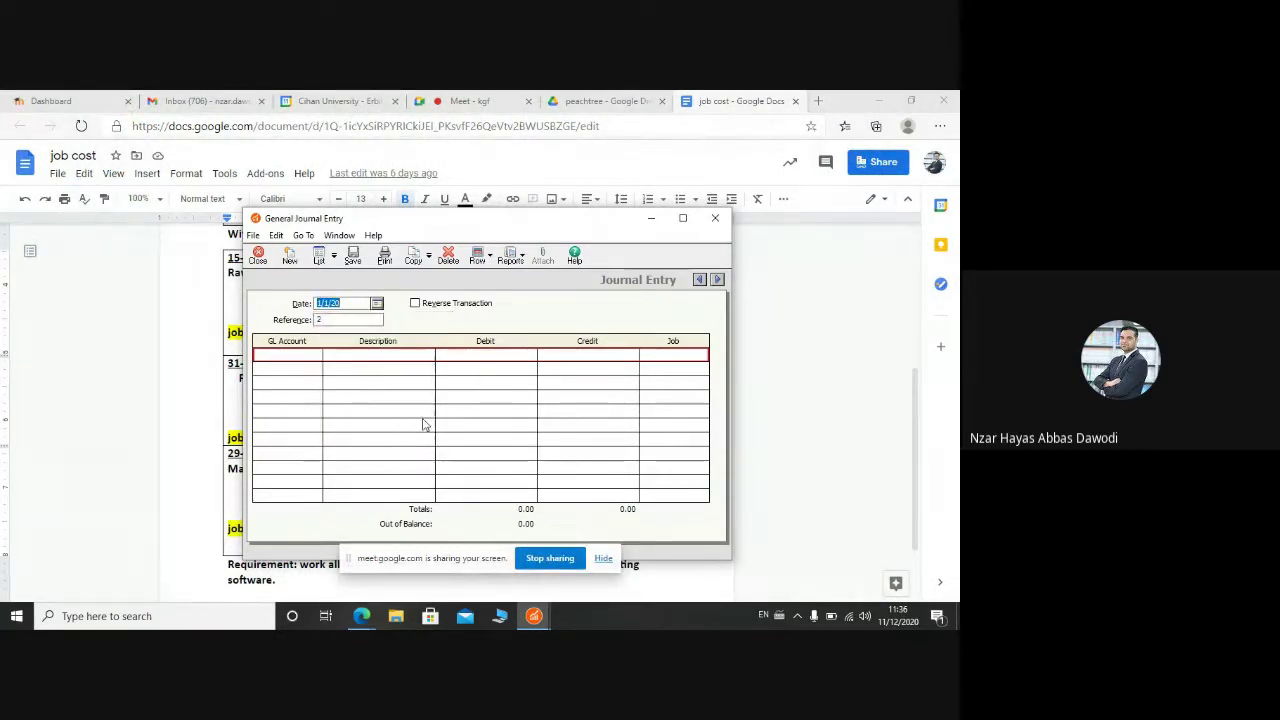
pyautogui.click(300, 356)
pyautogui.click(316, 356)
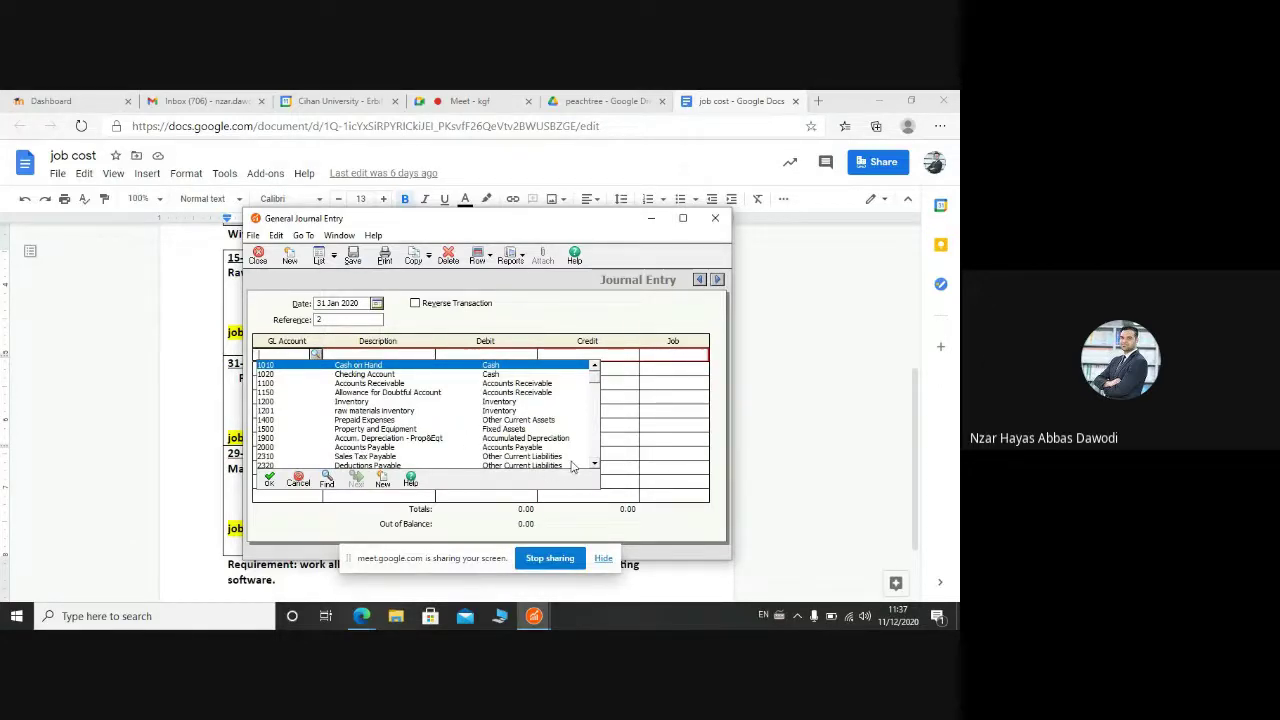
# Step: Create GL account 5001, 'factory labor', as a Cost of Sales account and save it
pyautogui.moveTo(595, 465); pyautogui.dragTo(595, 465)
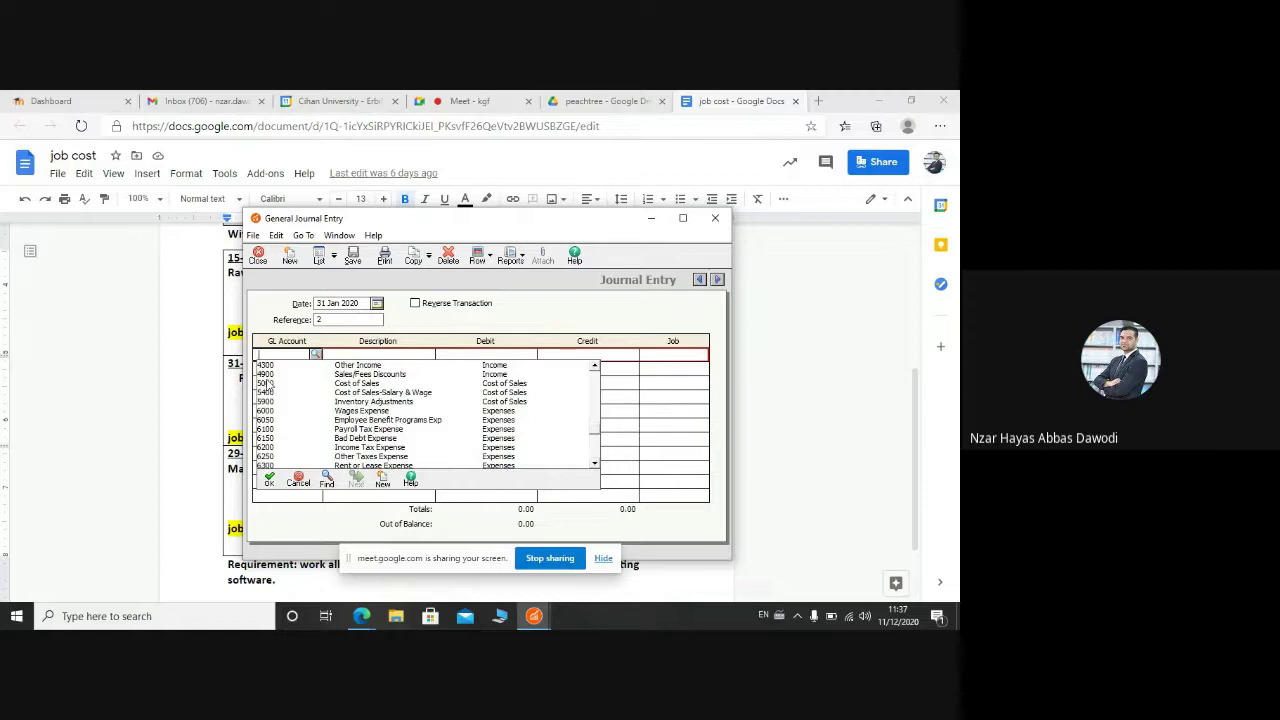
pyautogui.click(383, 481)
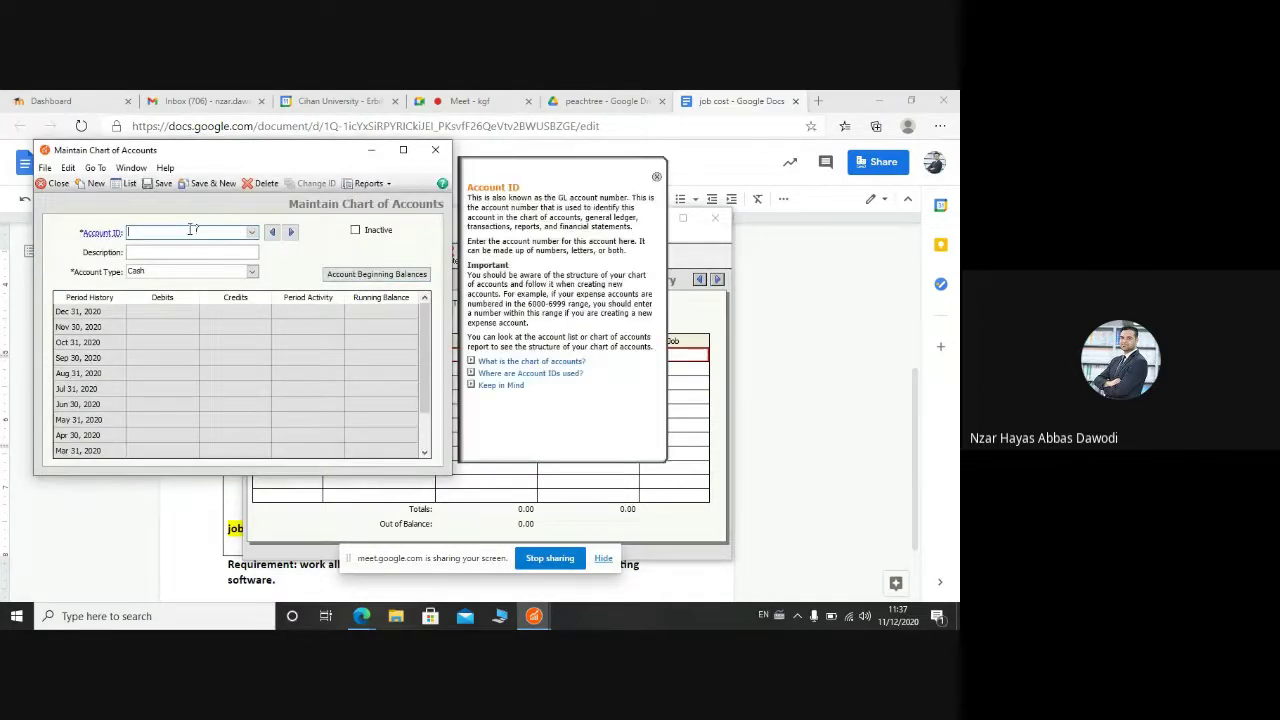
pyautogui.write('5001')
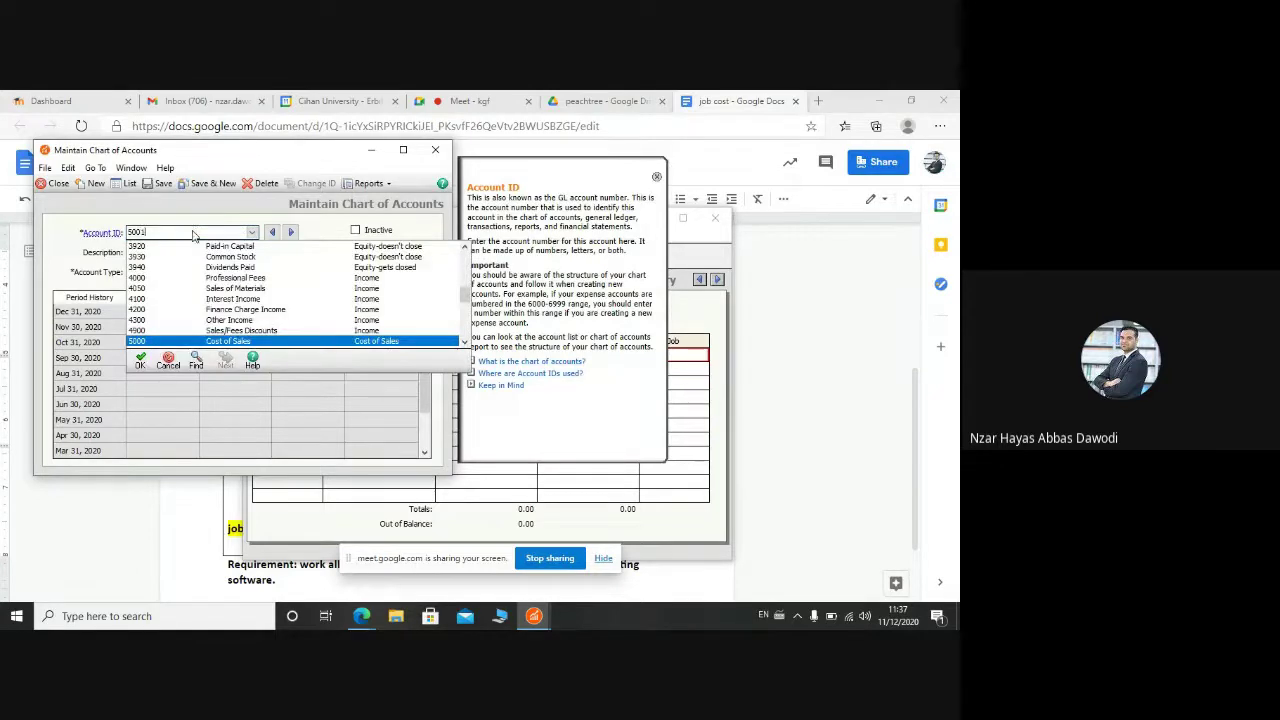
pyautogui.press('Tab')
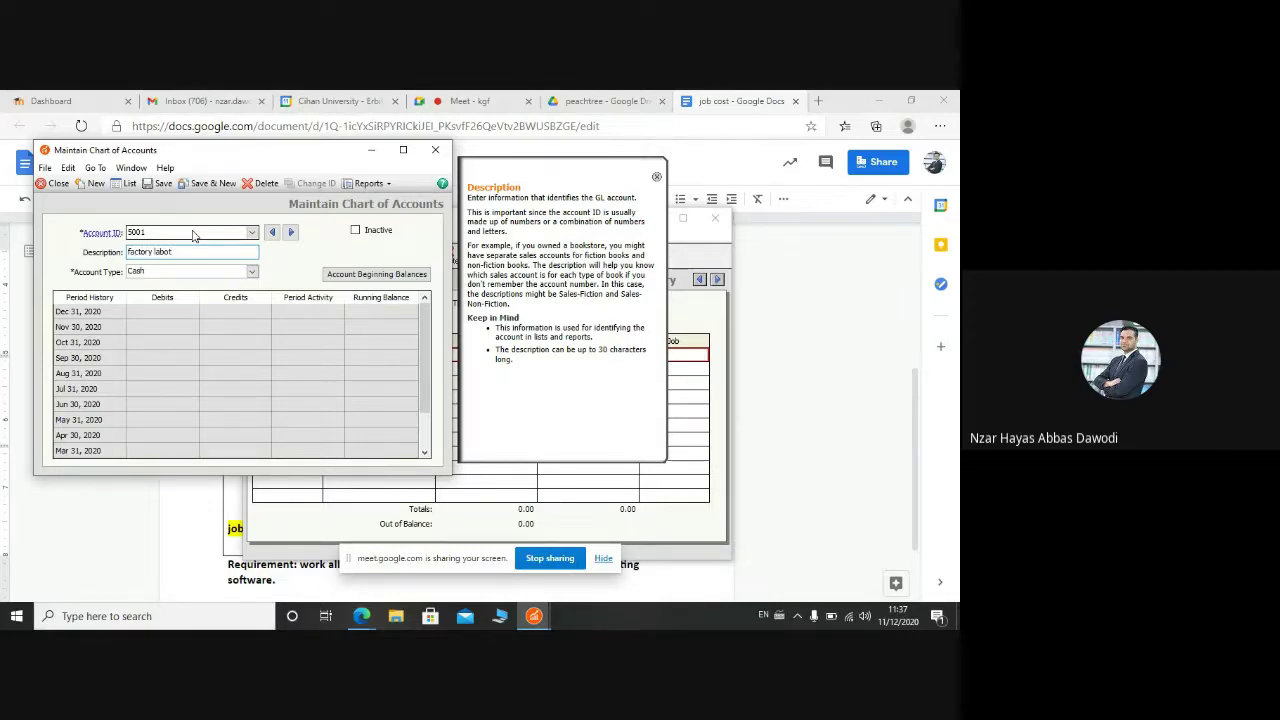
pyautogui.click(252, 274)
pyautogui.click(252, 274)
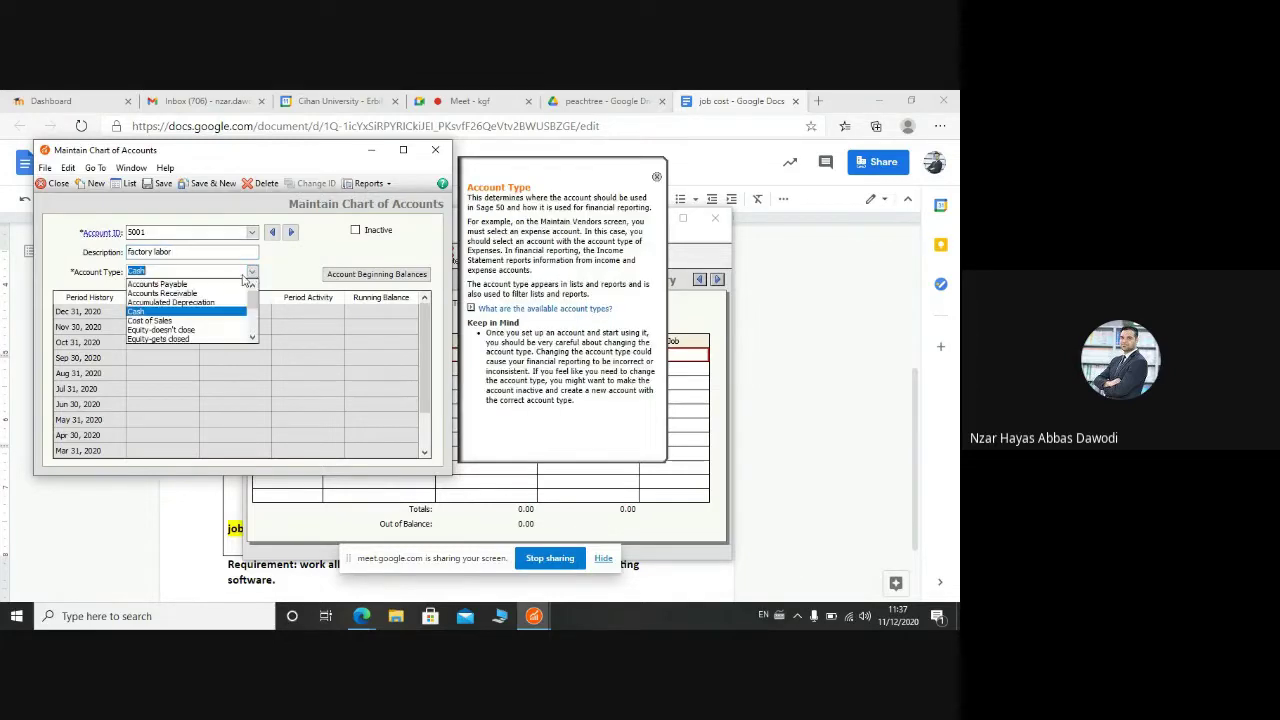
pyautogui.click(209, 322)
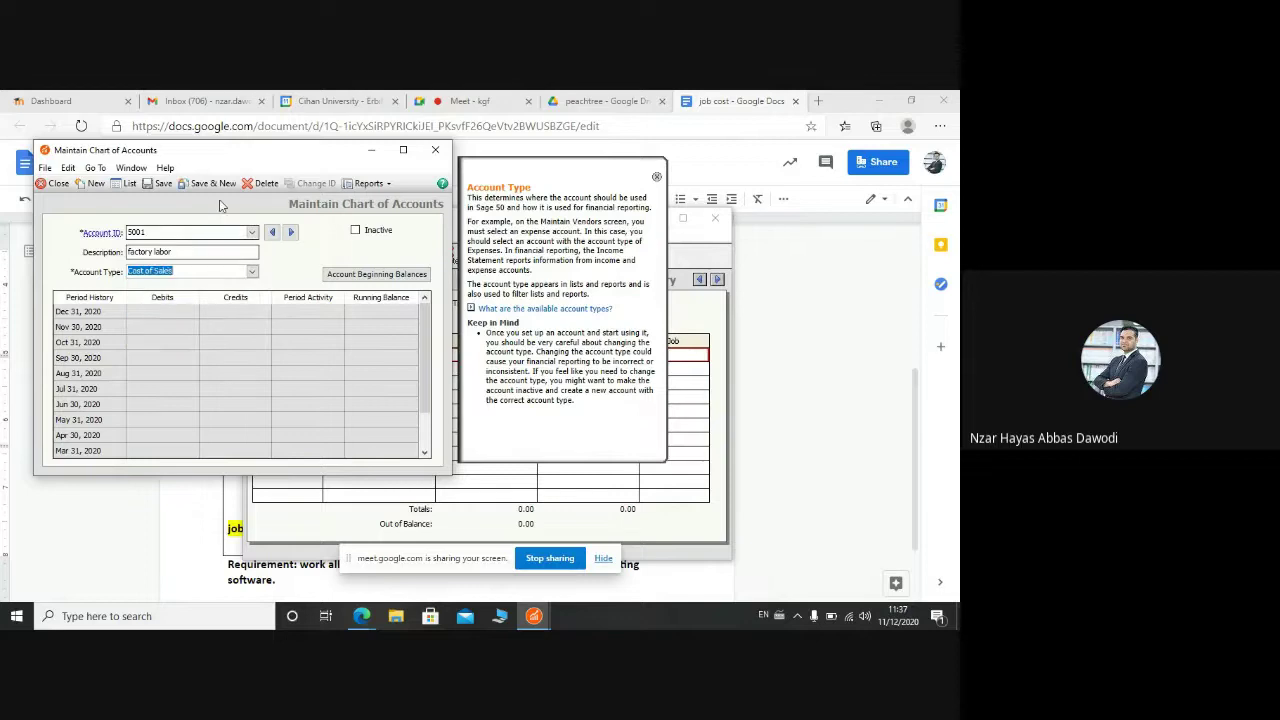
pyautogui.click(212, 184)
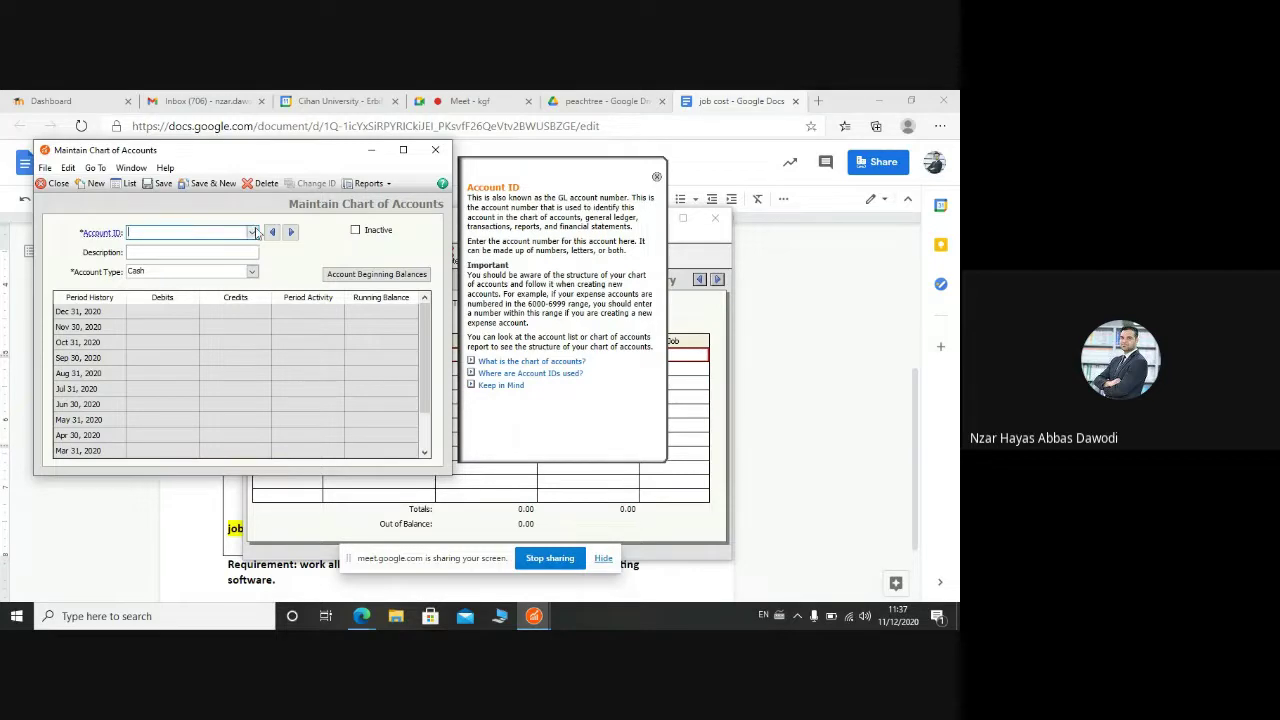
# Step: Enter 1011 as the new account ID after checking the existing account numbers
pyautogui.click(252, 232)
pyautogui.click(254, 232)
pyautogui.write('1011')
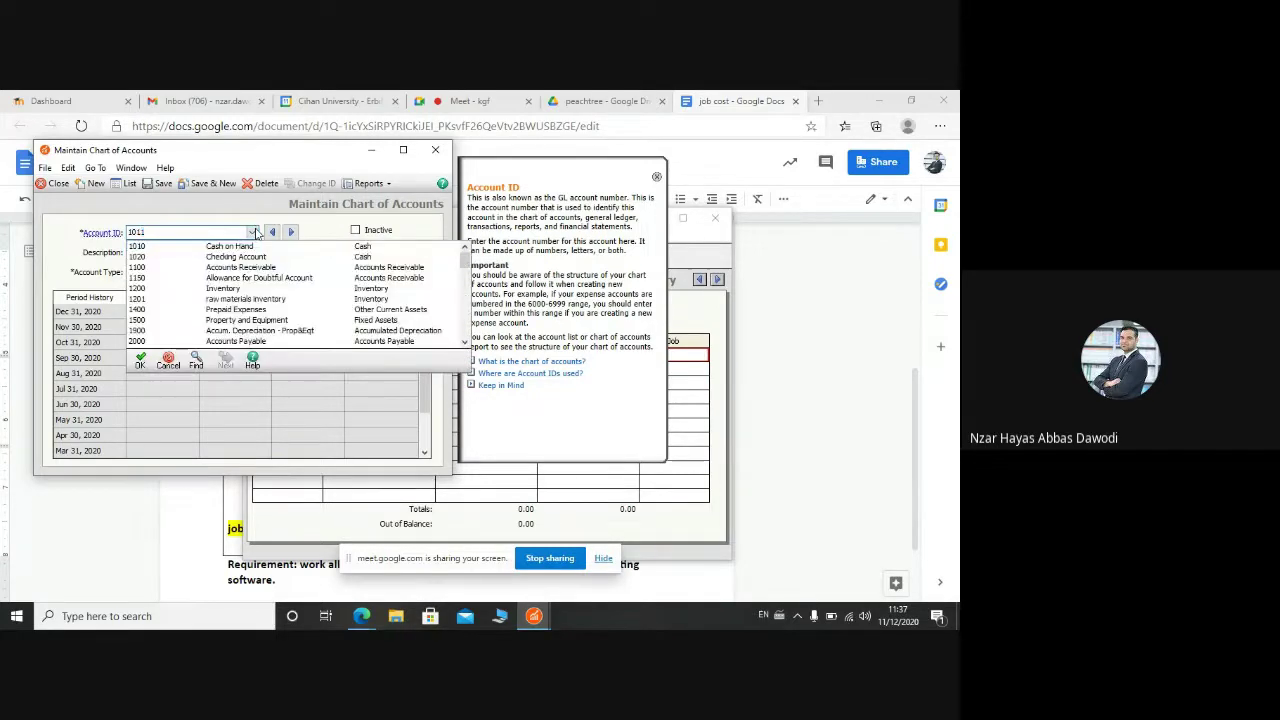
pyautogui.press('Tab')
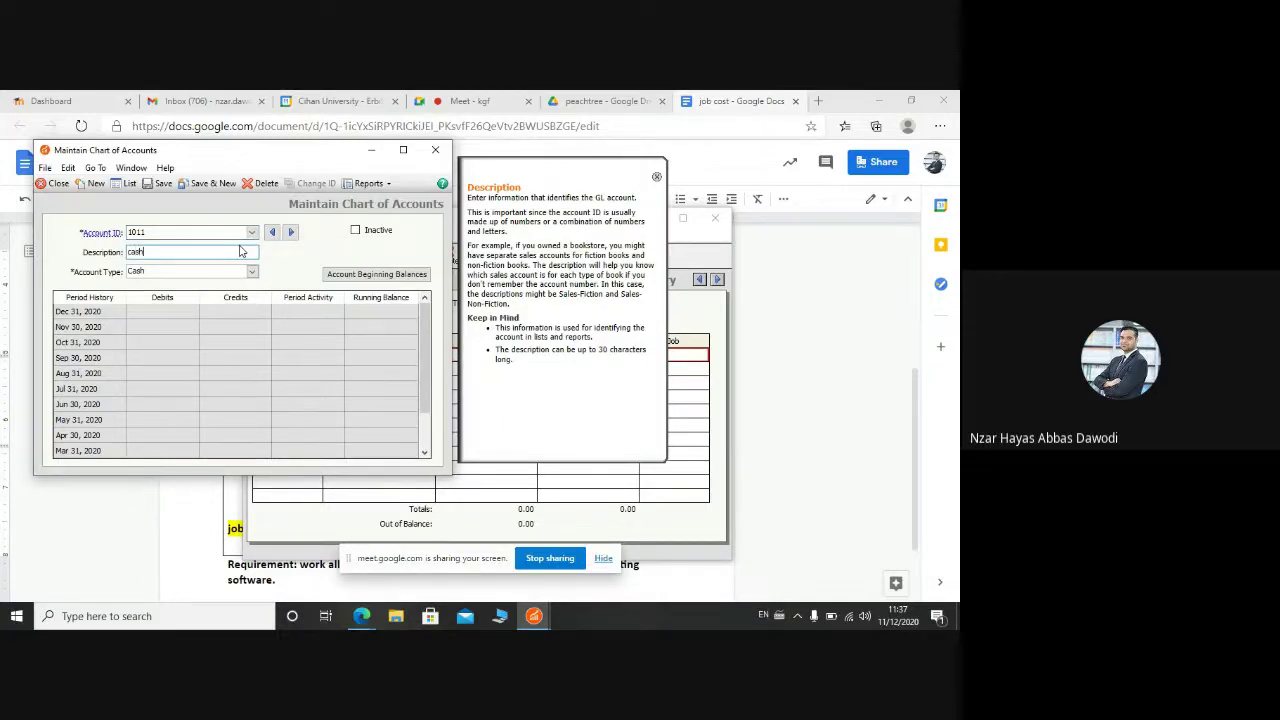
# Step: Describe account 1011 as 'cash', save it, and close Maintain Chart of Accounts
pyautogui.write('cash')
pyautogui.click(212, 183)
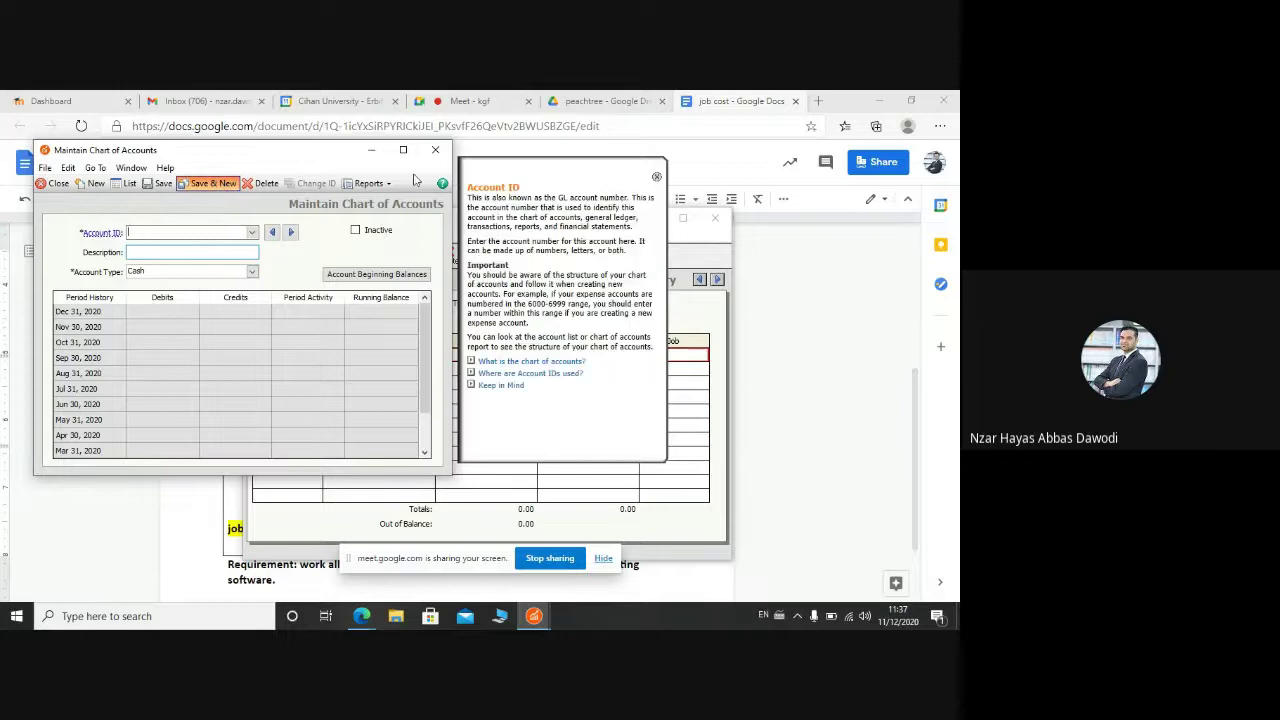
pyautogui.click(435, 149)
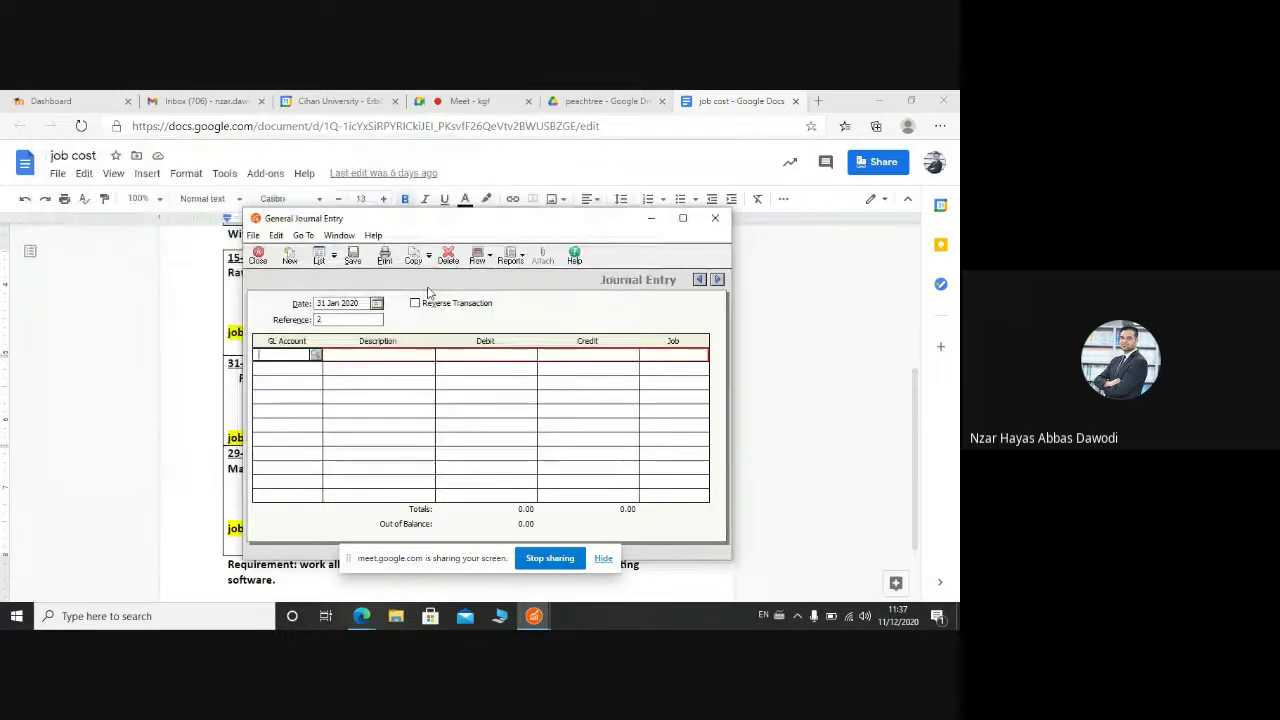
# Step: Assign GL account 5001 to the first journal line and 1010 Cash on Hand to the second
pyautogui.click(316, 355)
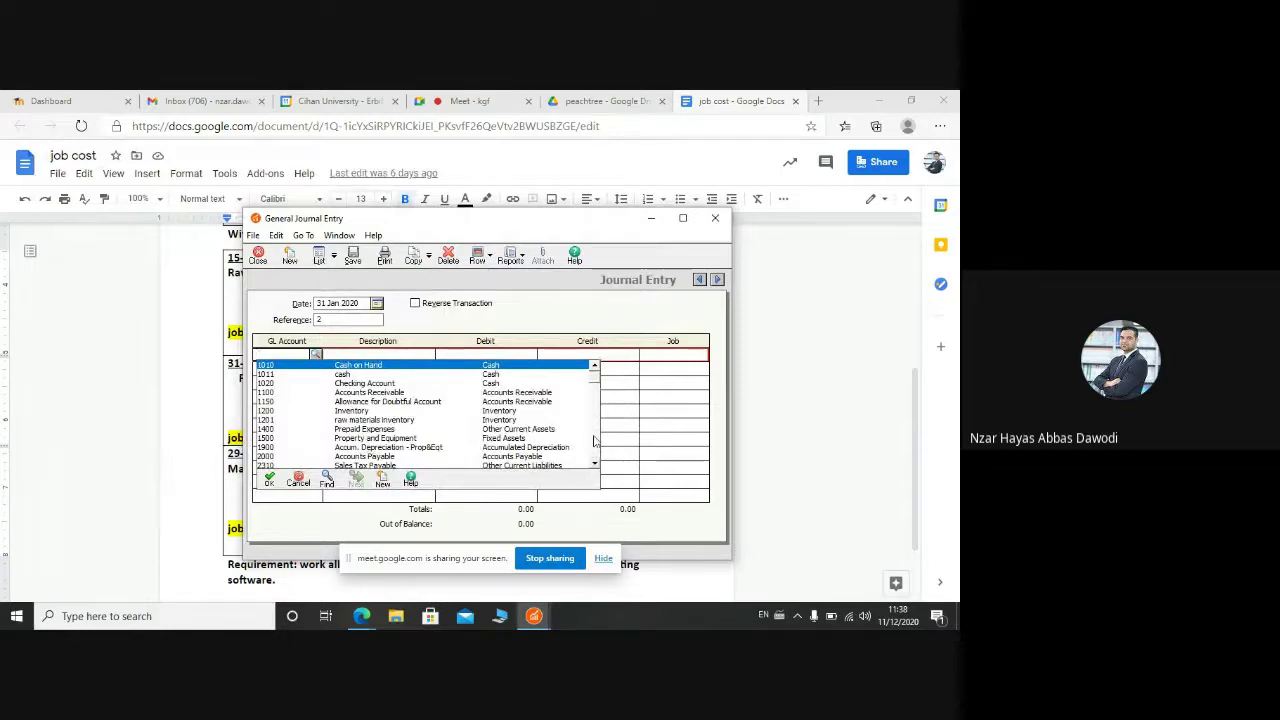
pyautogui.write('5000')
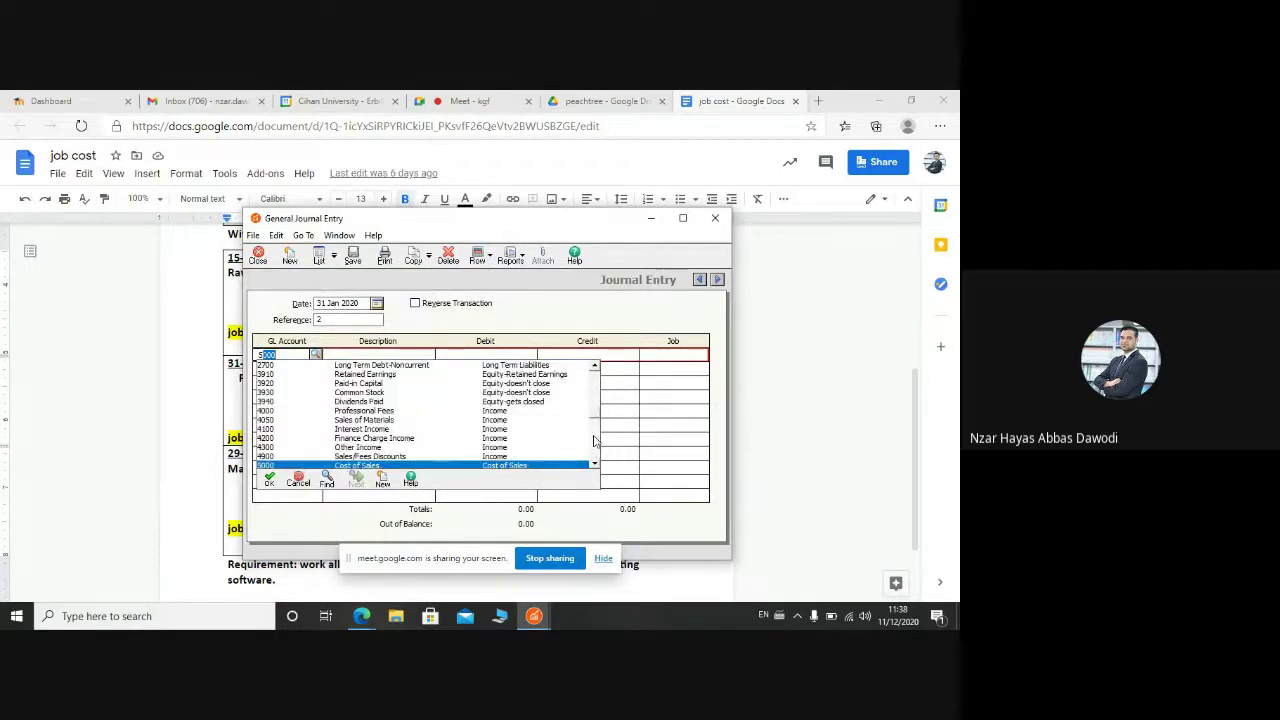
pyautogui.press('Down')
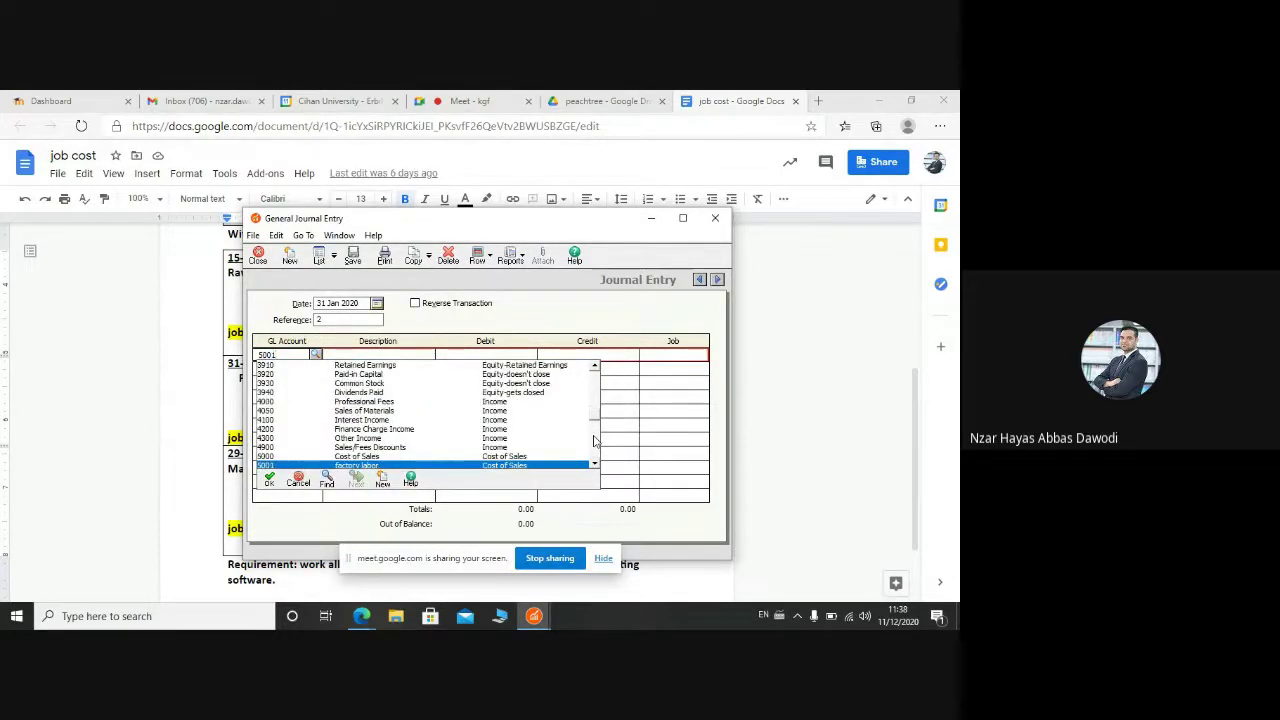
pyautogui.doubleClick(360, 467)
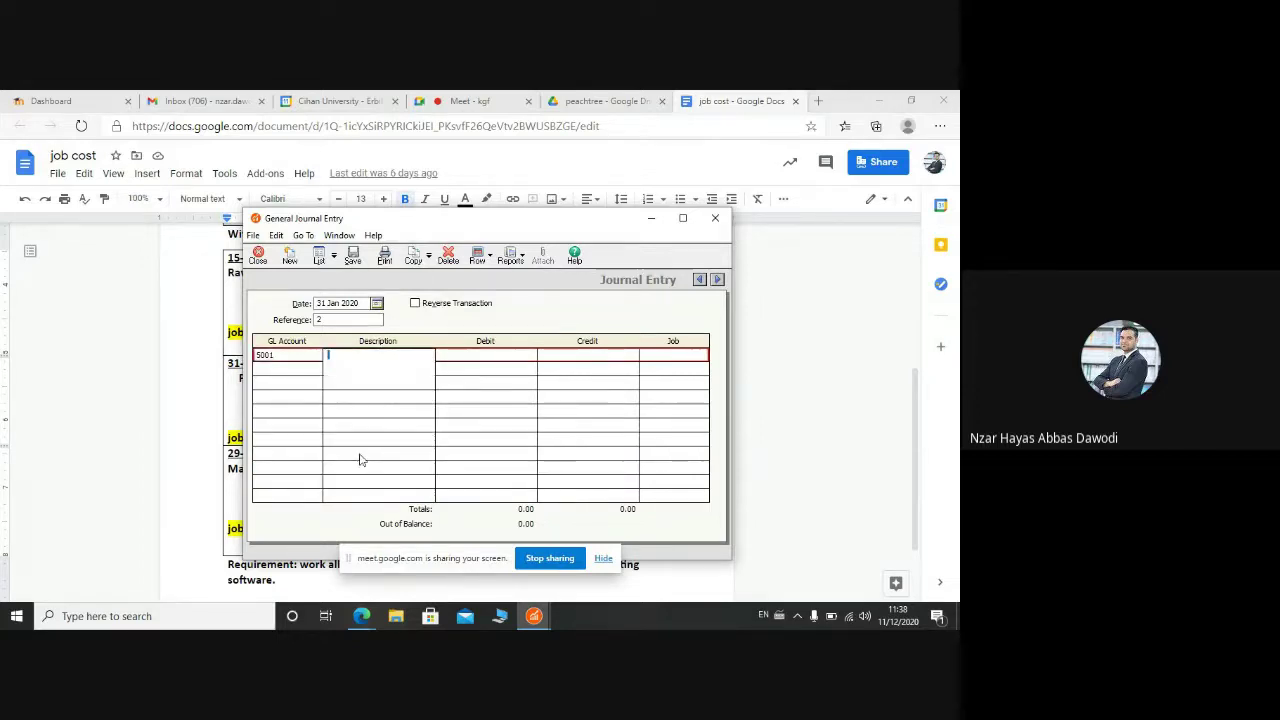
pyautogui.click(316, 370)
pyautogui.press('Tab')
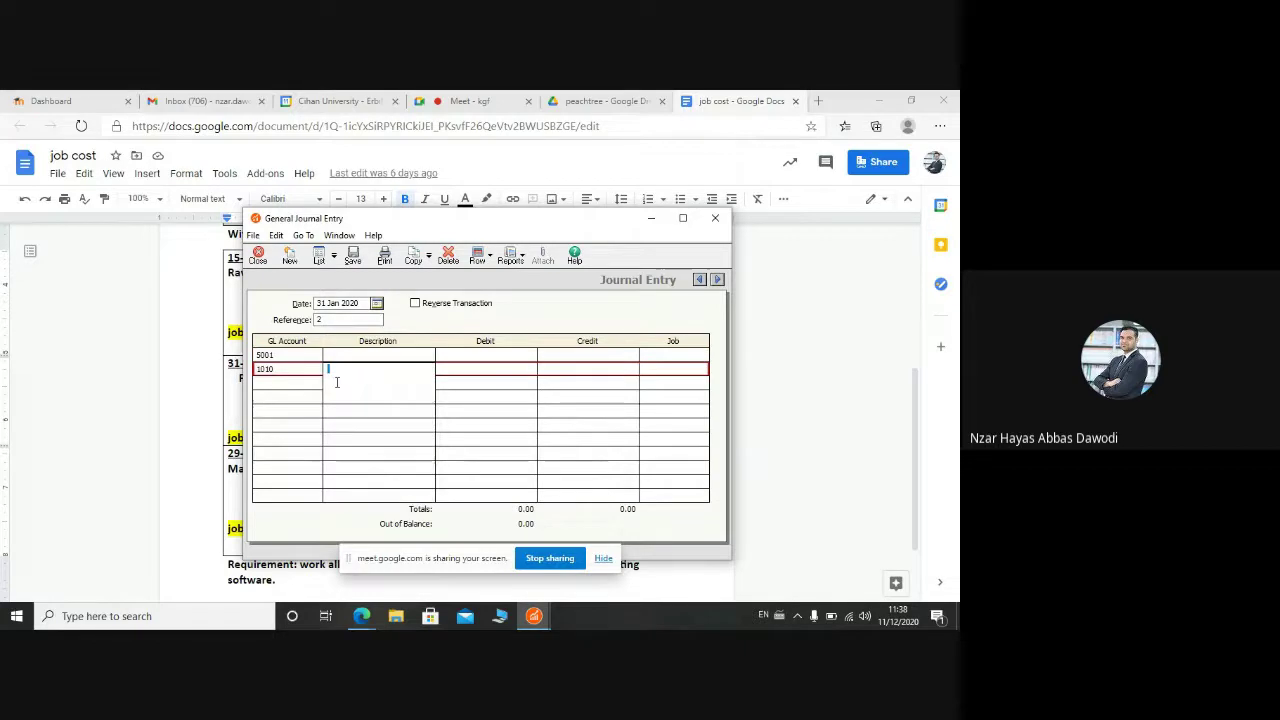
# Step: Copy '(To record direct labor costs)' from the job cost assignment document
pyautogui.click(540, 618)
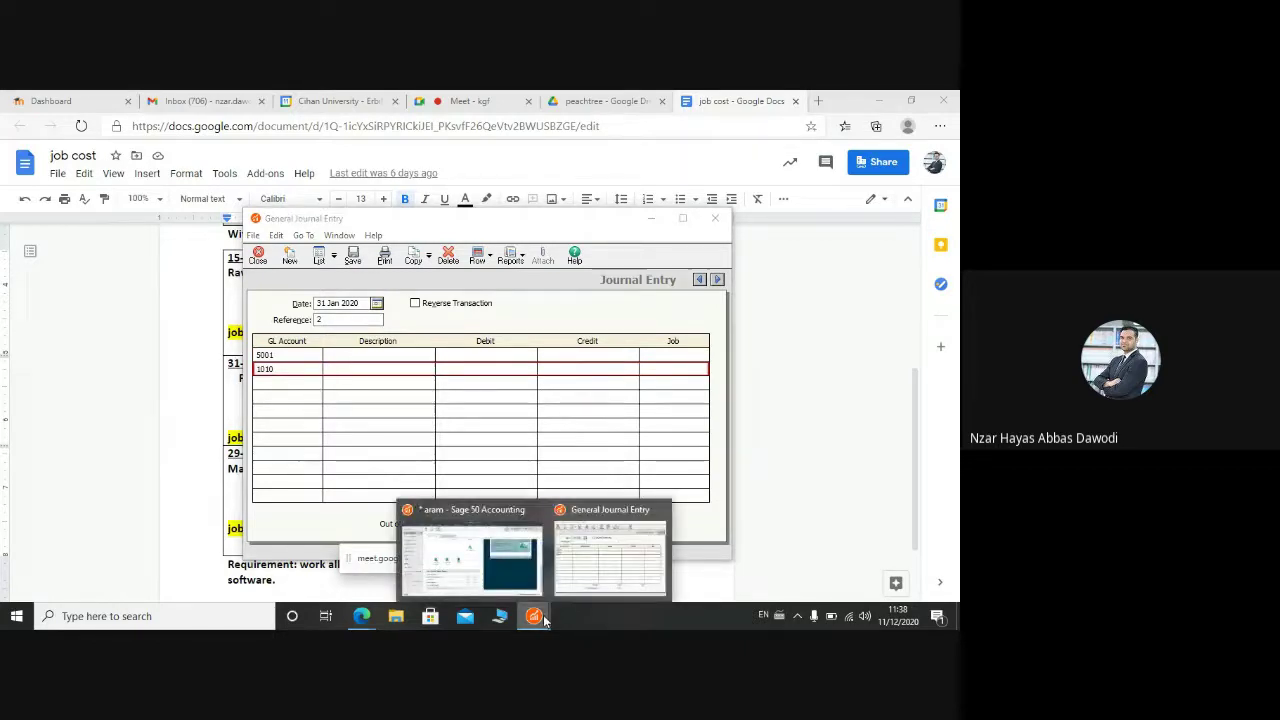
pyautogui.moveTo(361, 616)
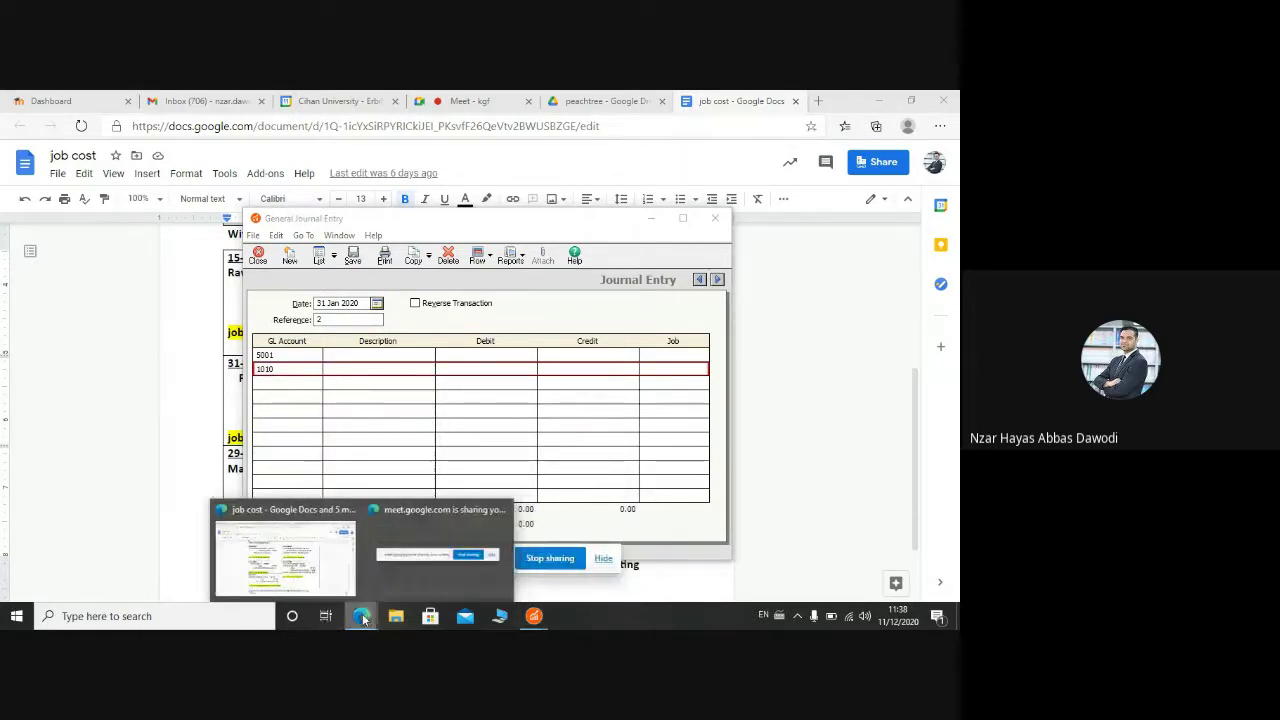
pyautogui.click(320, 583)
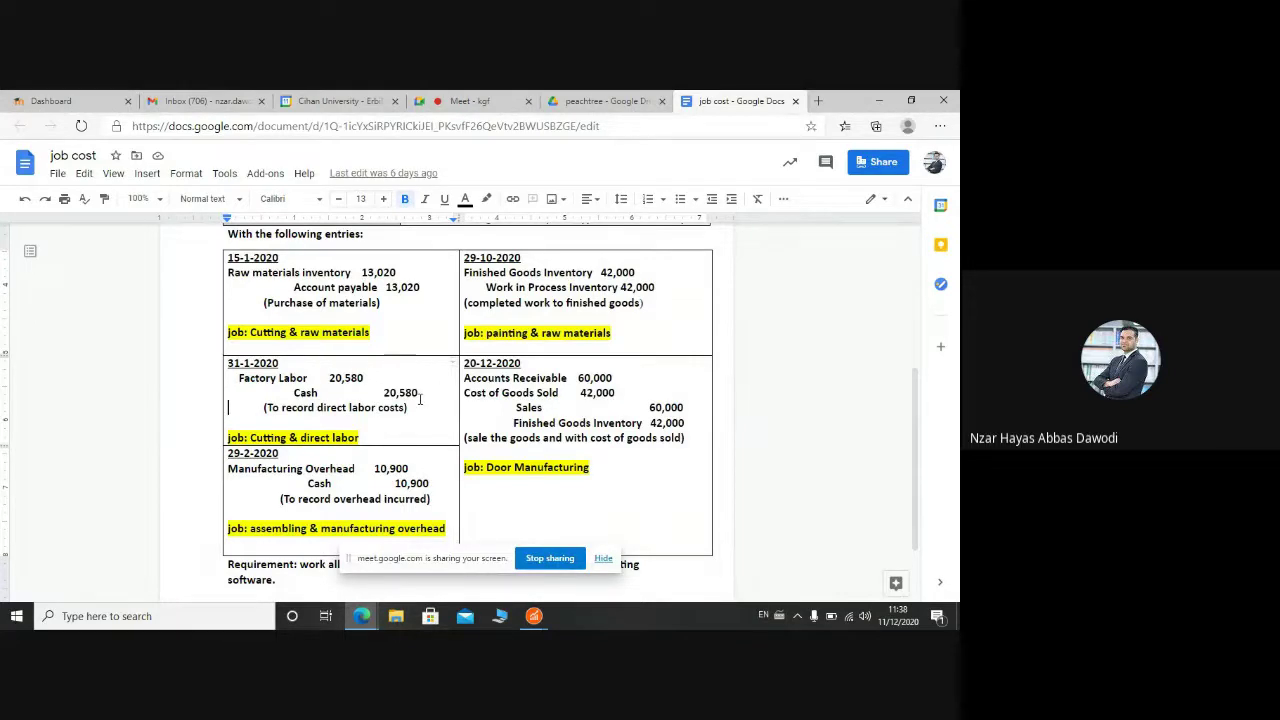
pyautogui.click(407, 407)
pyautogui.moveTo(405, 408); pyautogui.dragTo(268, 412)
pyautogui.hotkey('ctrl', 'c')
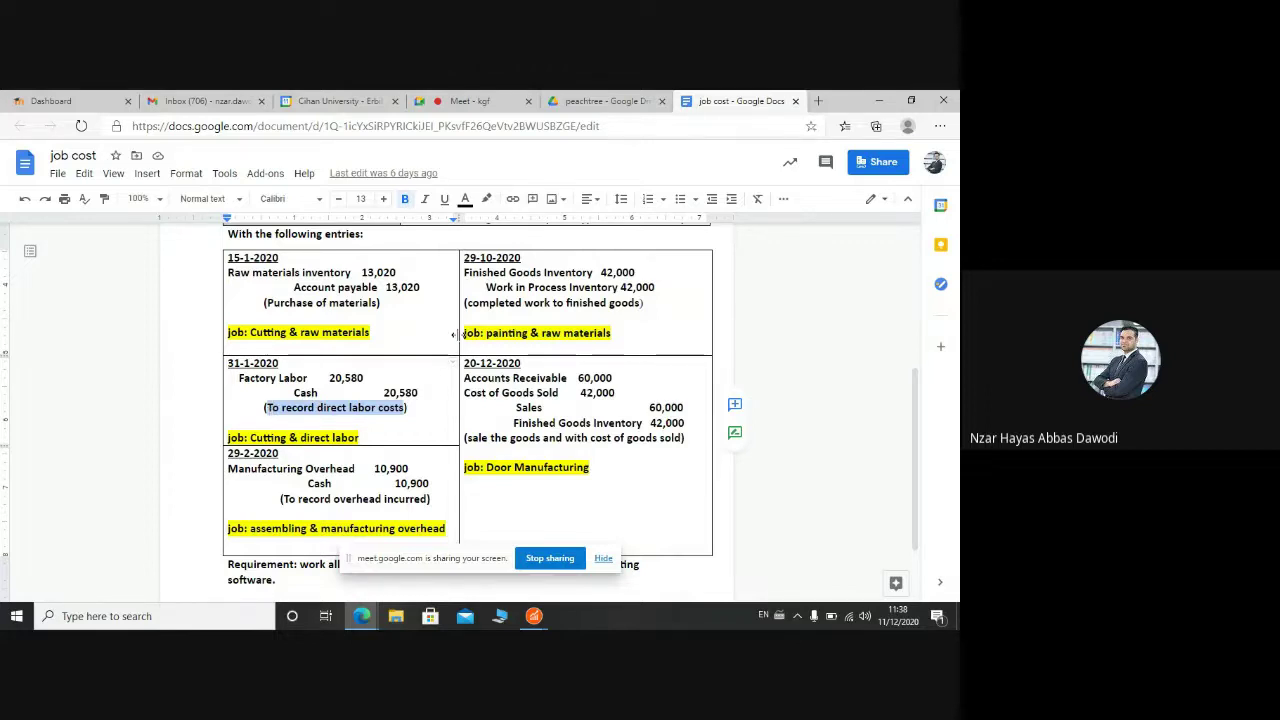
pyautogui.click(536, 615)
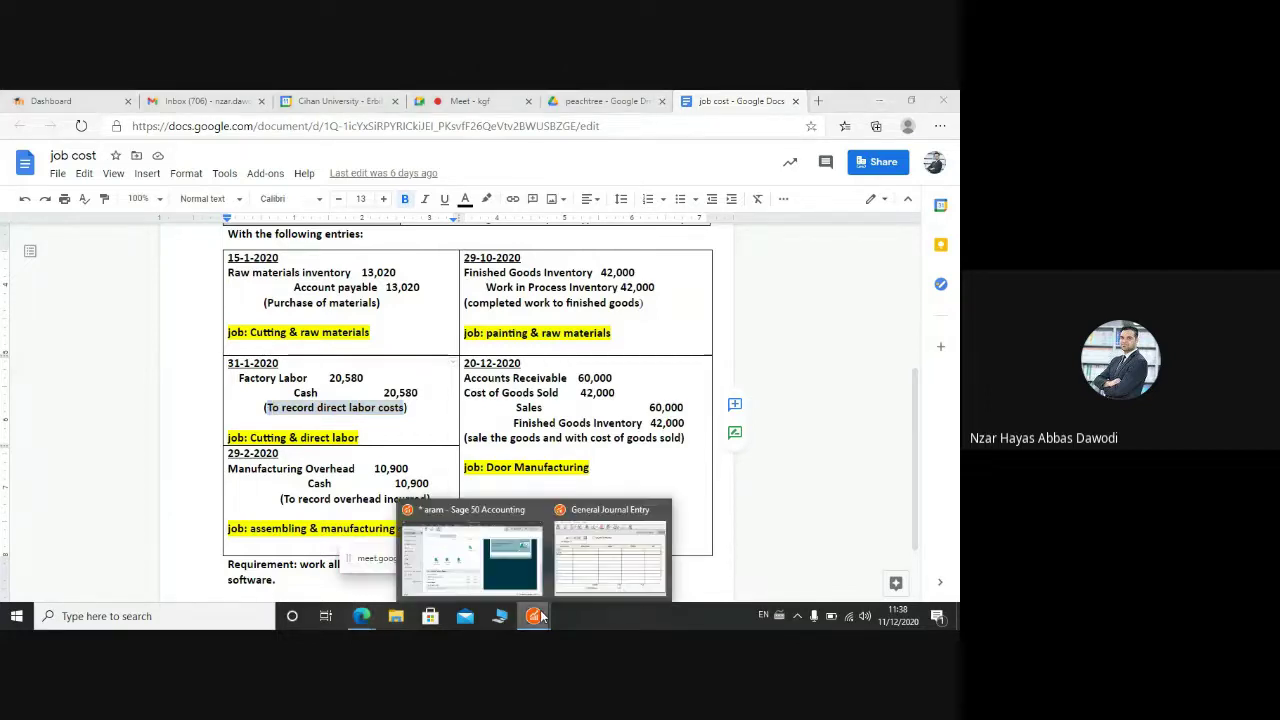
# Step: Paste 'To record direct labor costs' as the description on both journal lines
pyautogui.click(610, 555)
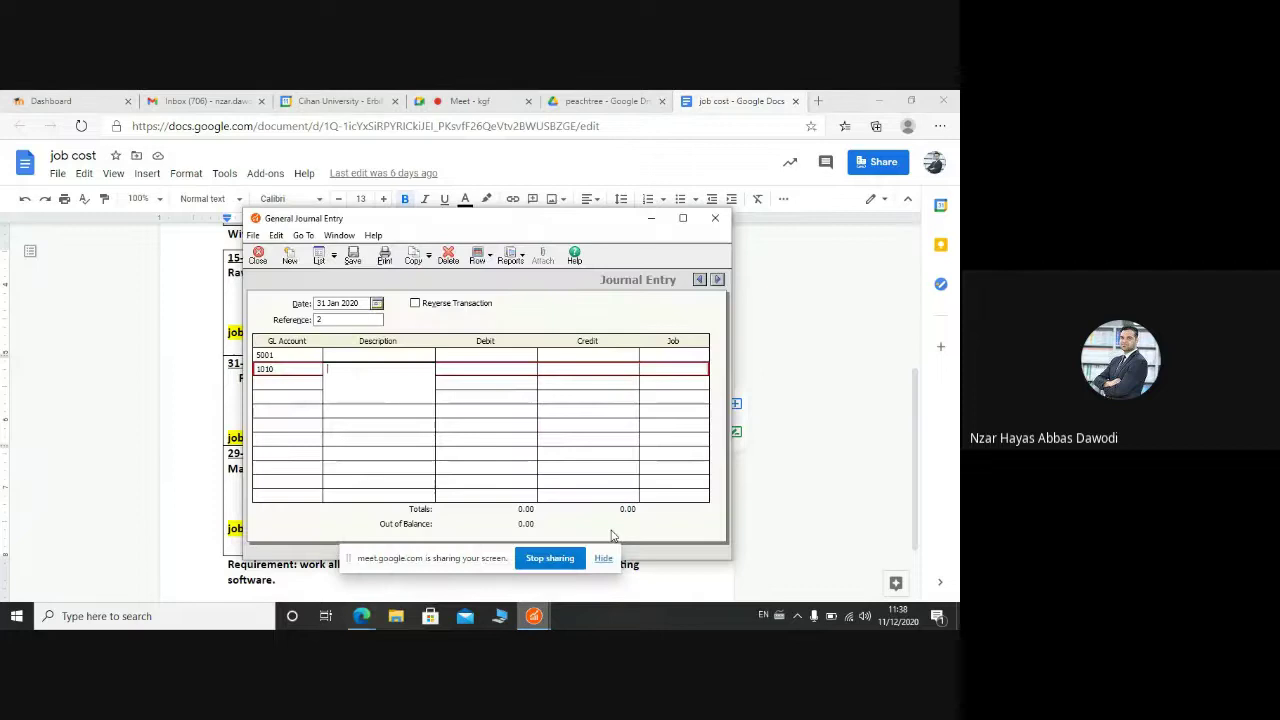
pyautogui.click(356, 360)
pyautogui.hotkey('ctrl', 'v')
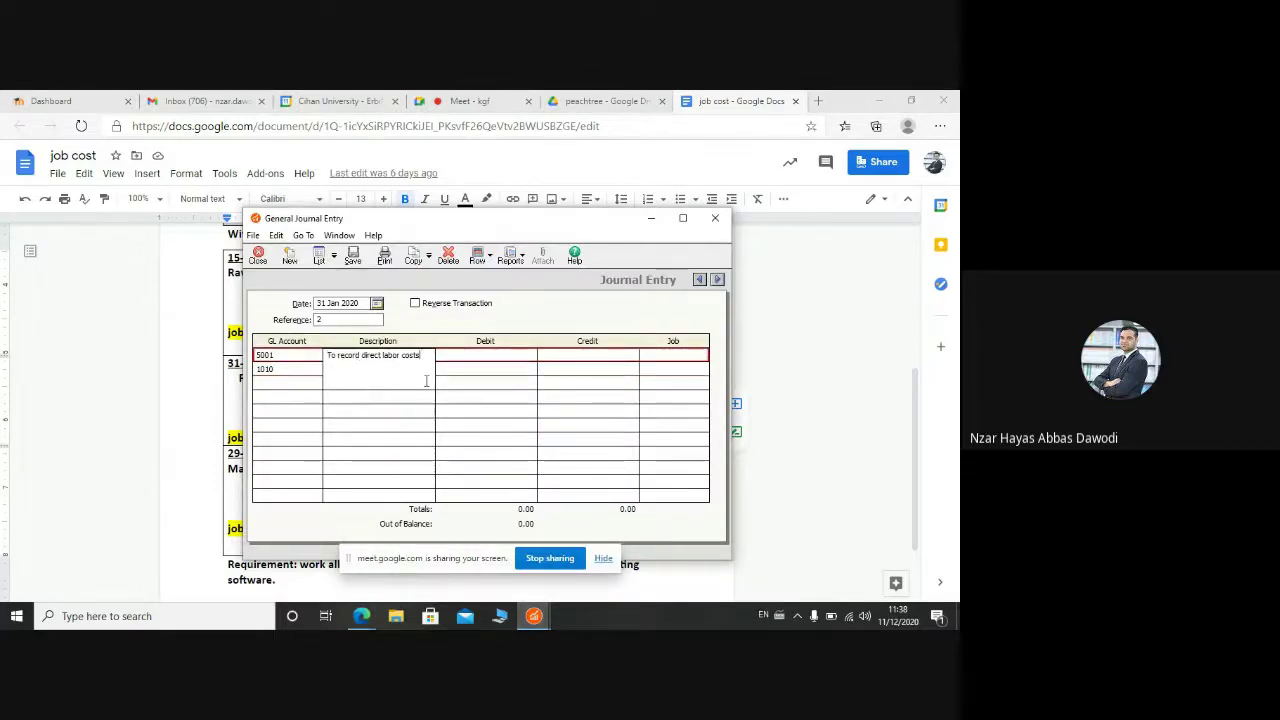
pyautogui.click(465, 375)
pyautogui.click(425, 370)
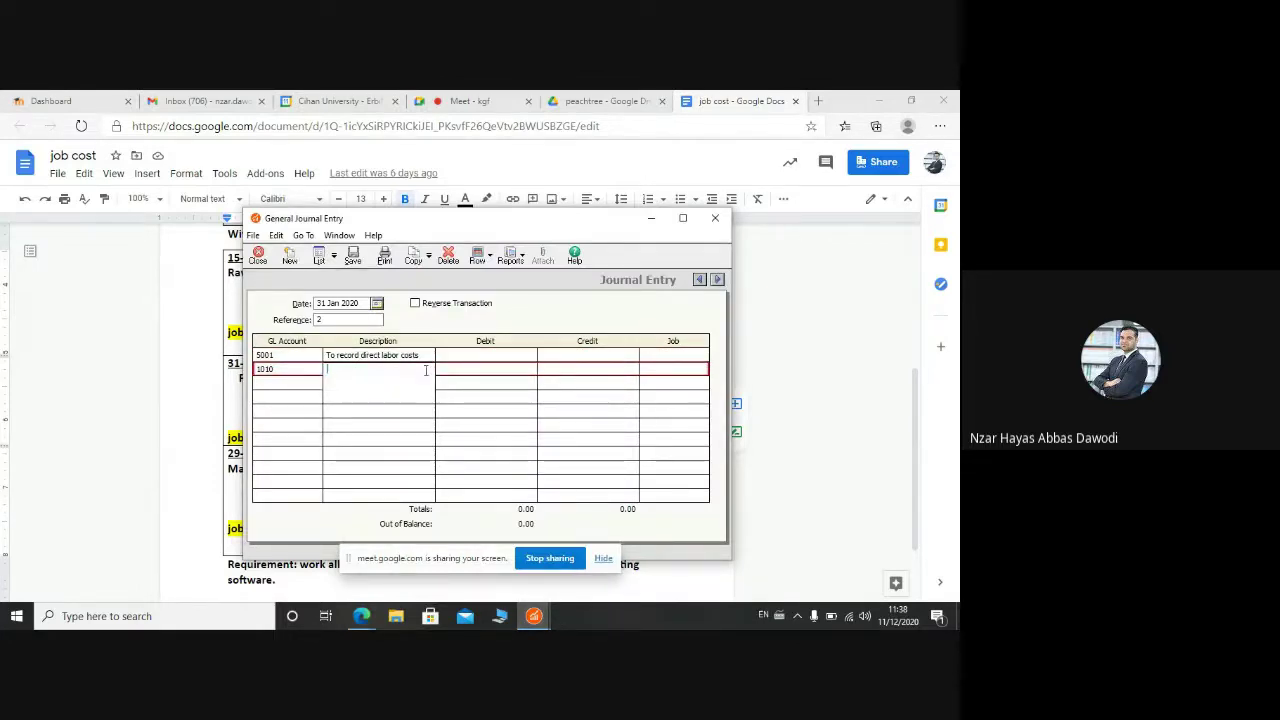
pyautogui.hotkey('ctrl', 'v')
# Step: Debit 20,580.00 to account 5001 and credit 20,580.00 to account 1010
pyautogui.click(494, 357)
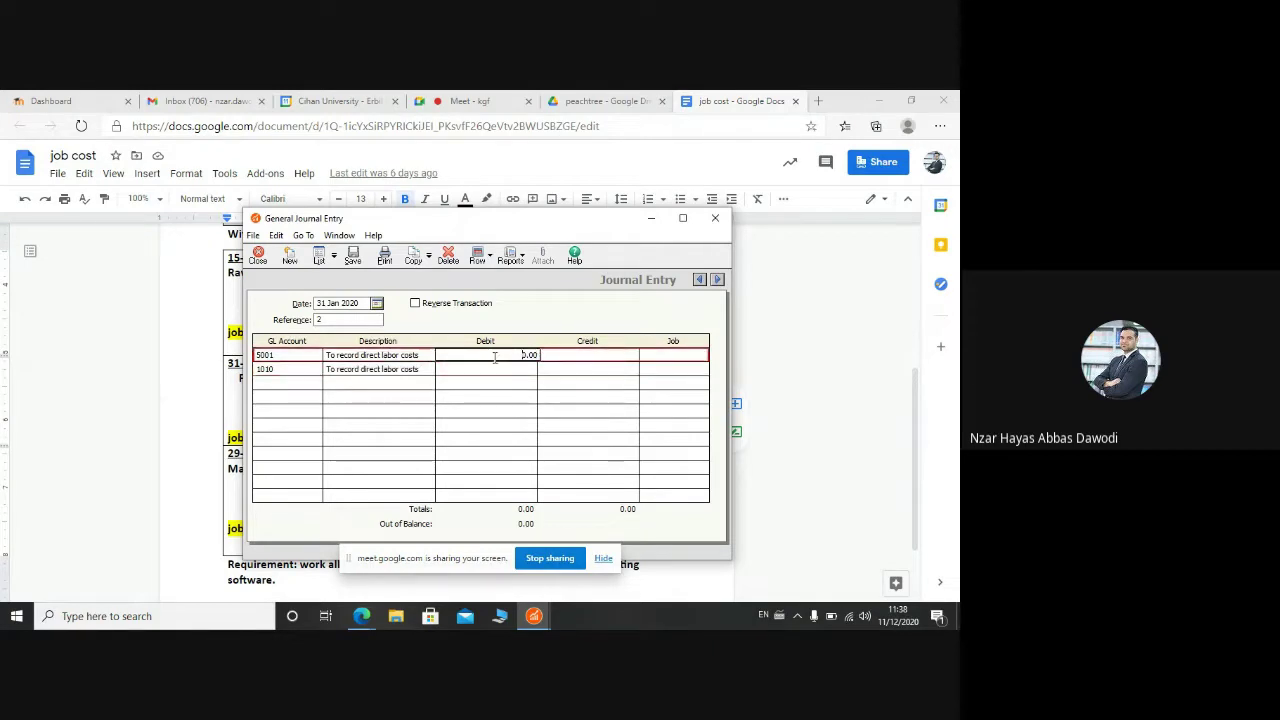
pyautogui.click(494, 357)
pyautogui.write('2058')
pyautogui.click(549, 369)
pyautogui.write('2')
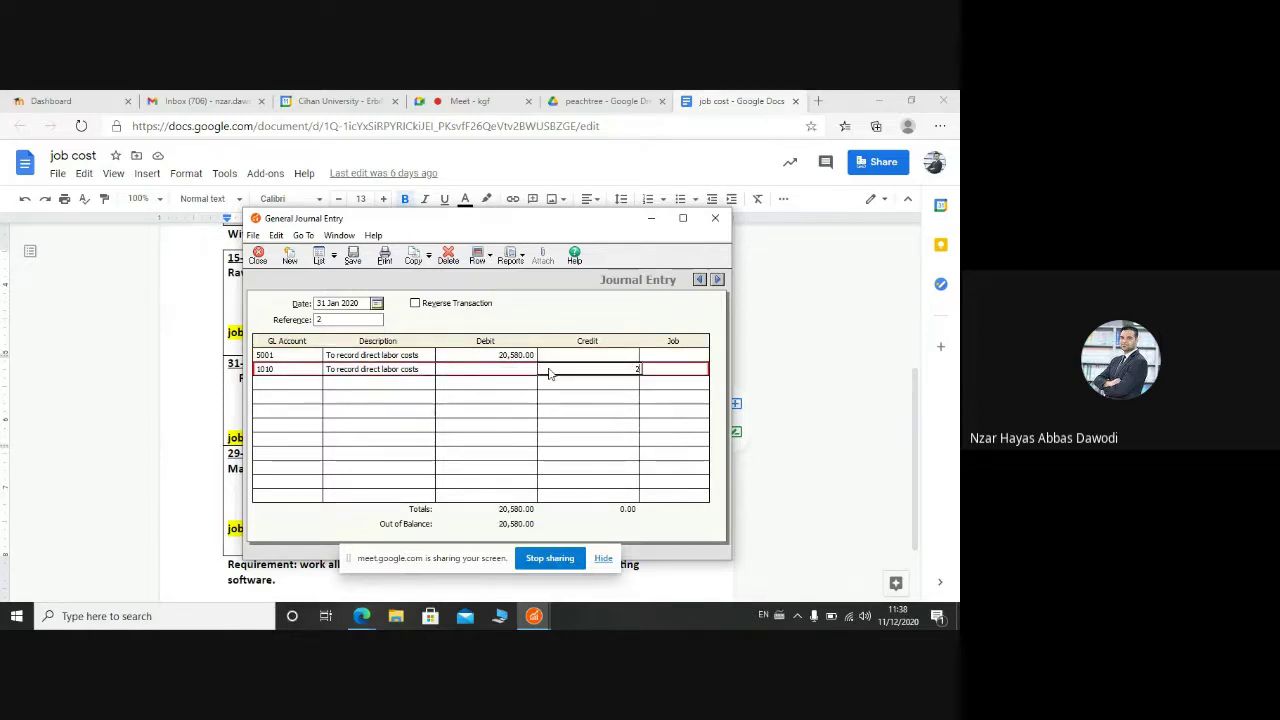
pyautogui.write('0,58')
pyautogui.write('0580')
pyautogui.click(687, 356)
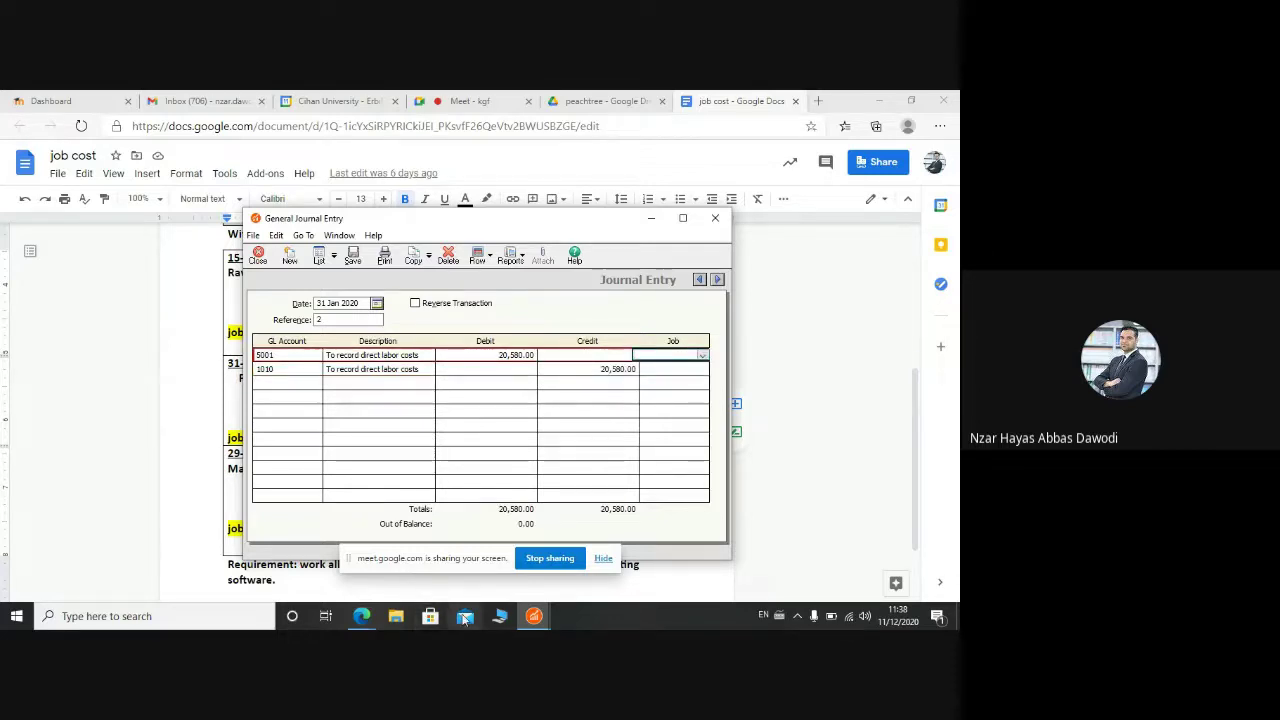
pyautogui.moveTo(361, 616)
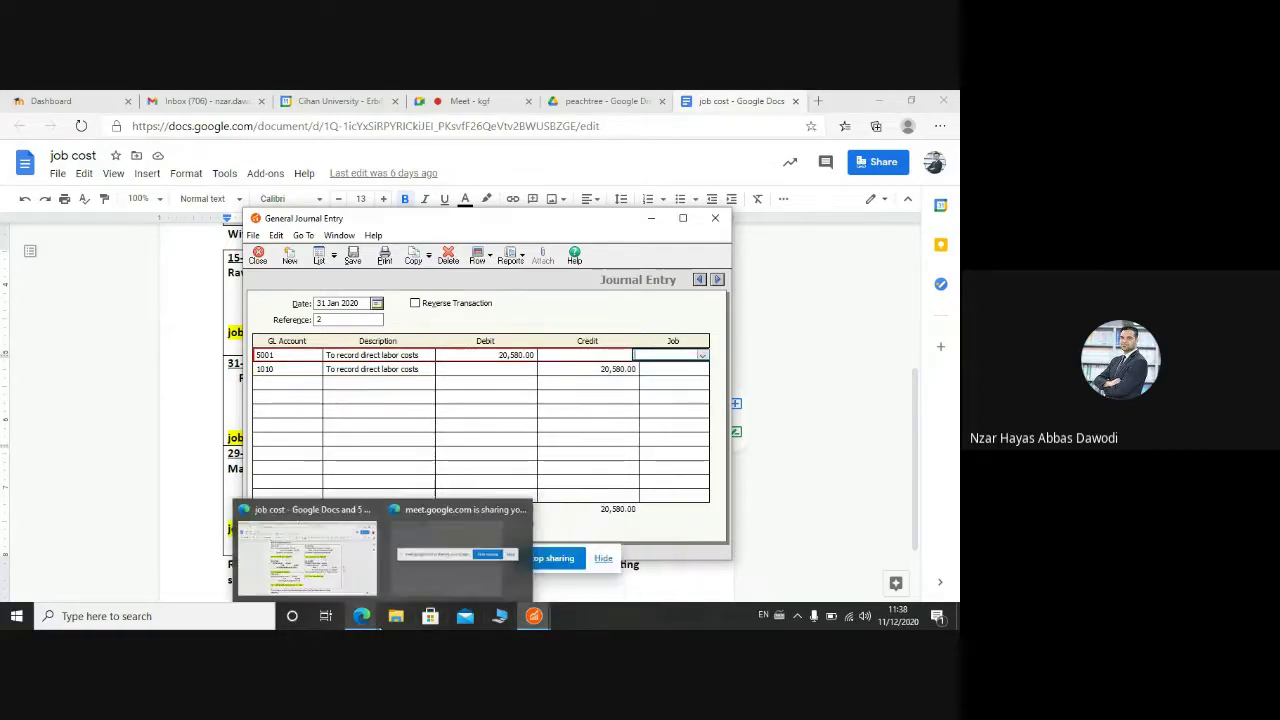
pyautogui.click(306, 555)
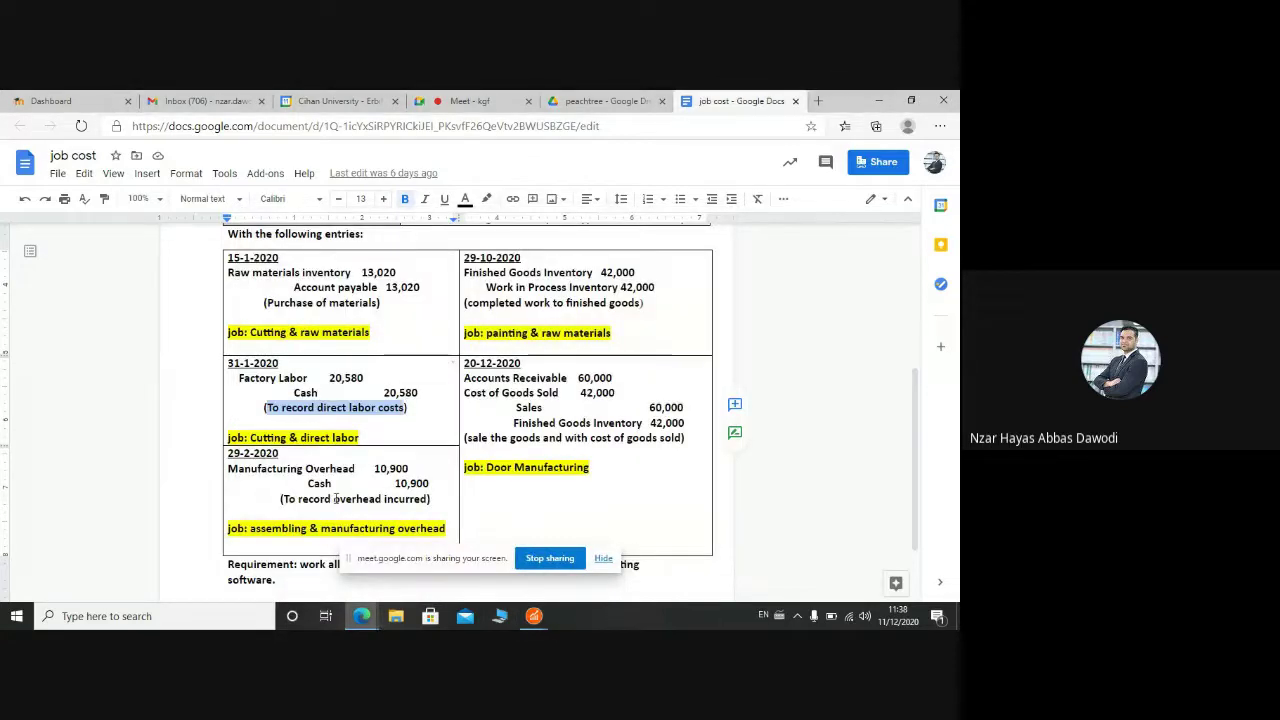
# Step: Charge the 5001 line to job 1, cutting phase, direct labor cost code (1,1,2)
pyautogui.click(534, 616)
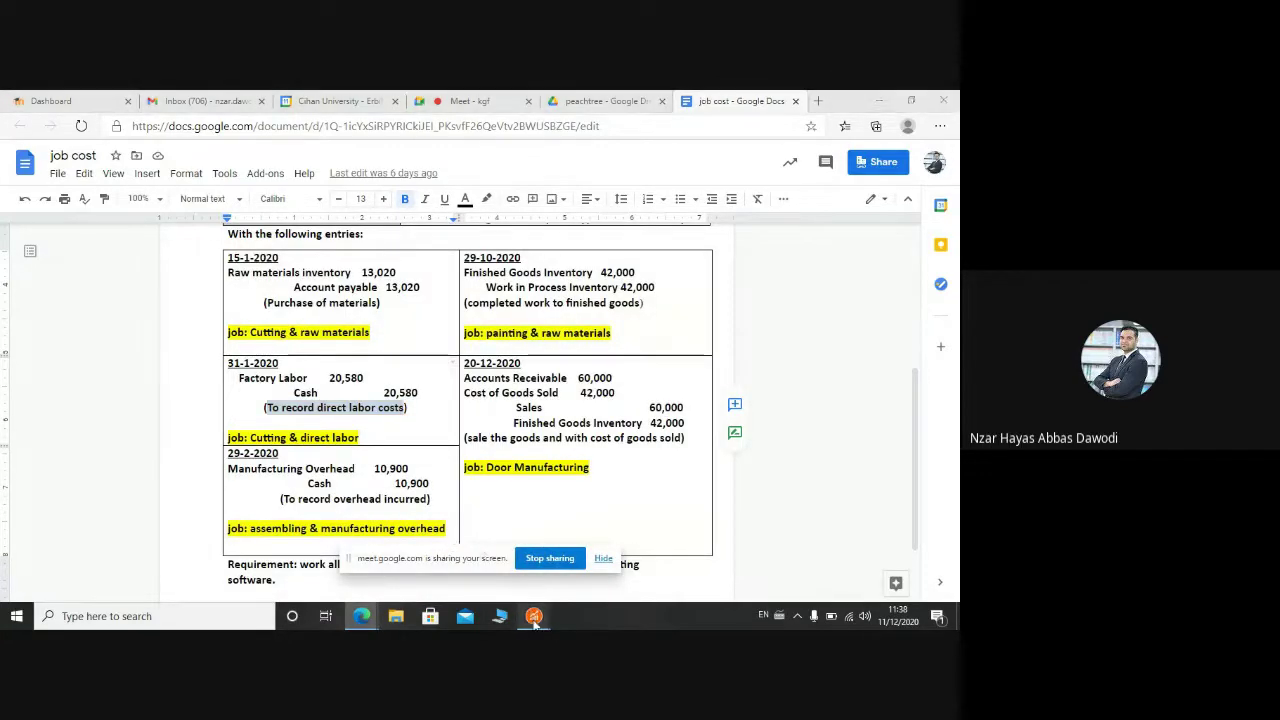
pyautogui.click(614, 545)
pyautogui.click(704, 355)
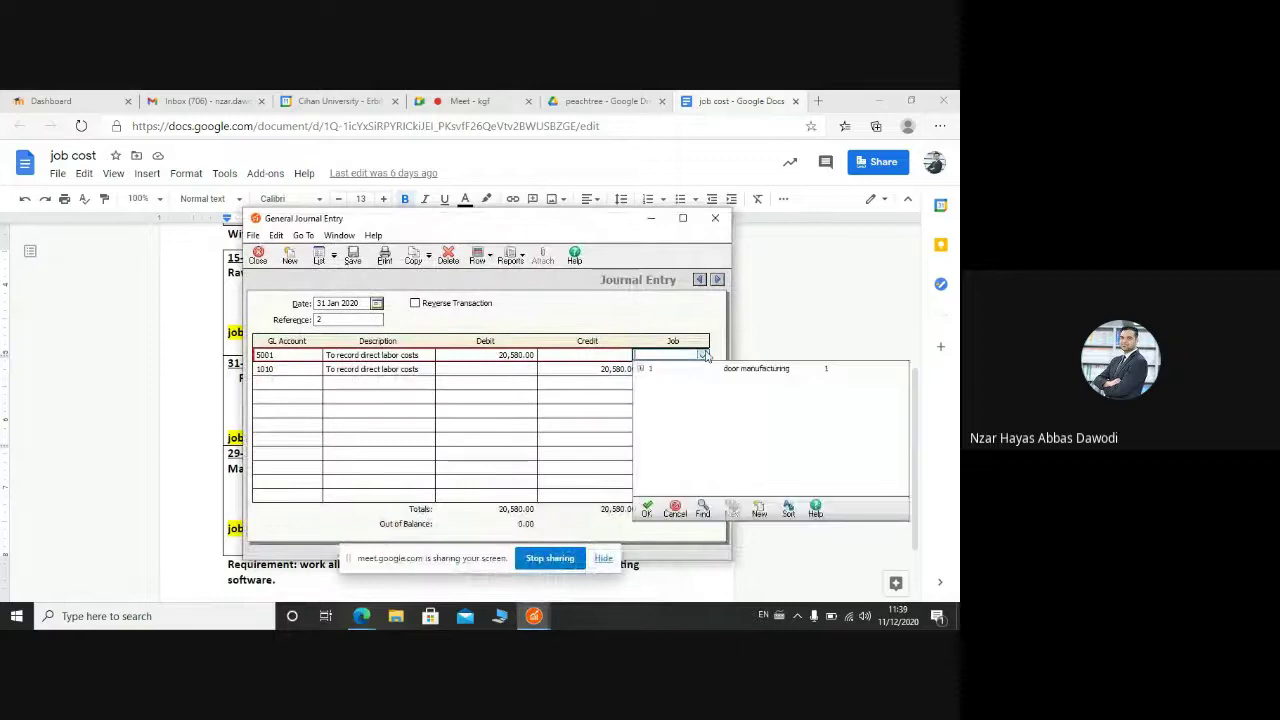
pyautogui.click(714, 369)
pyautogui.click(727, 382)
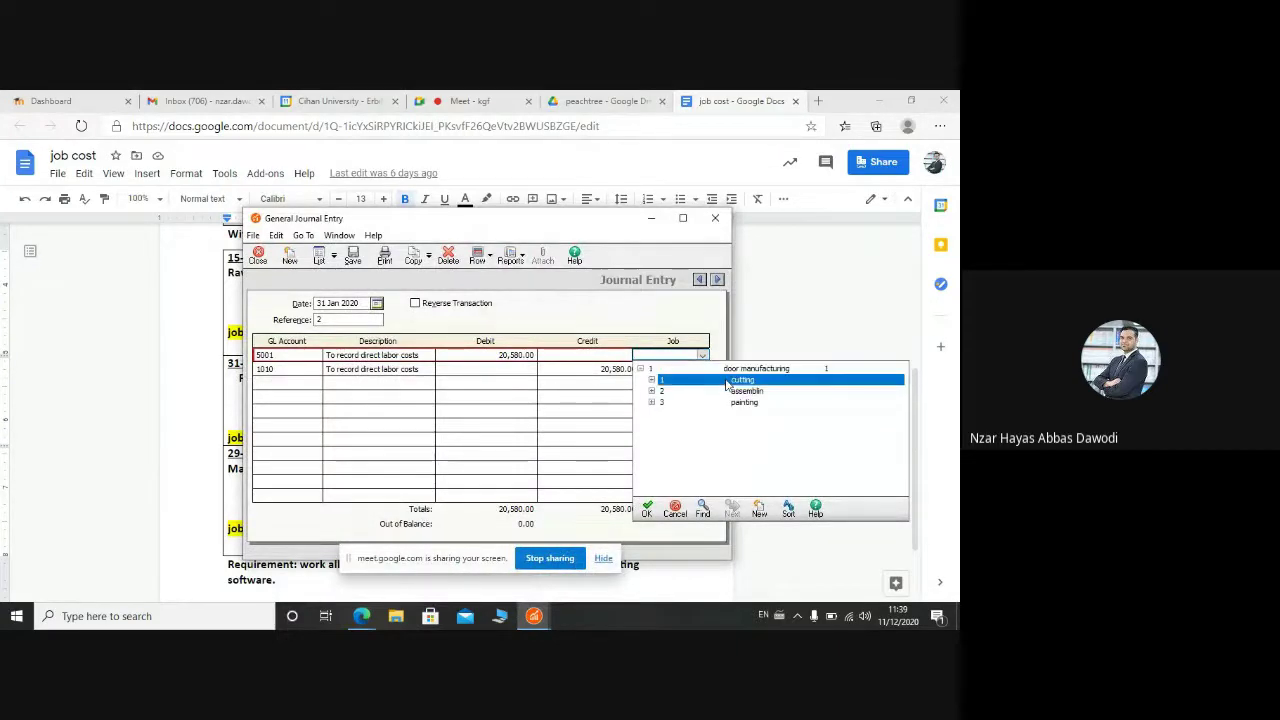
pyautogui.click(727, 384)
pyautogui.doubleClick(737, 402)
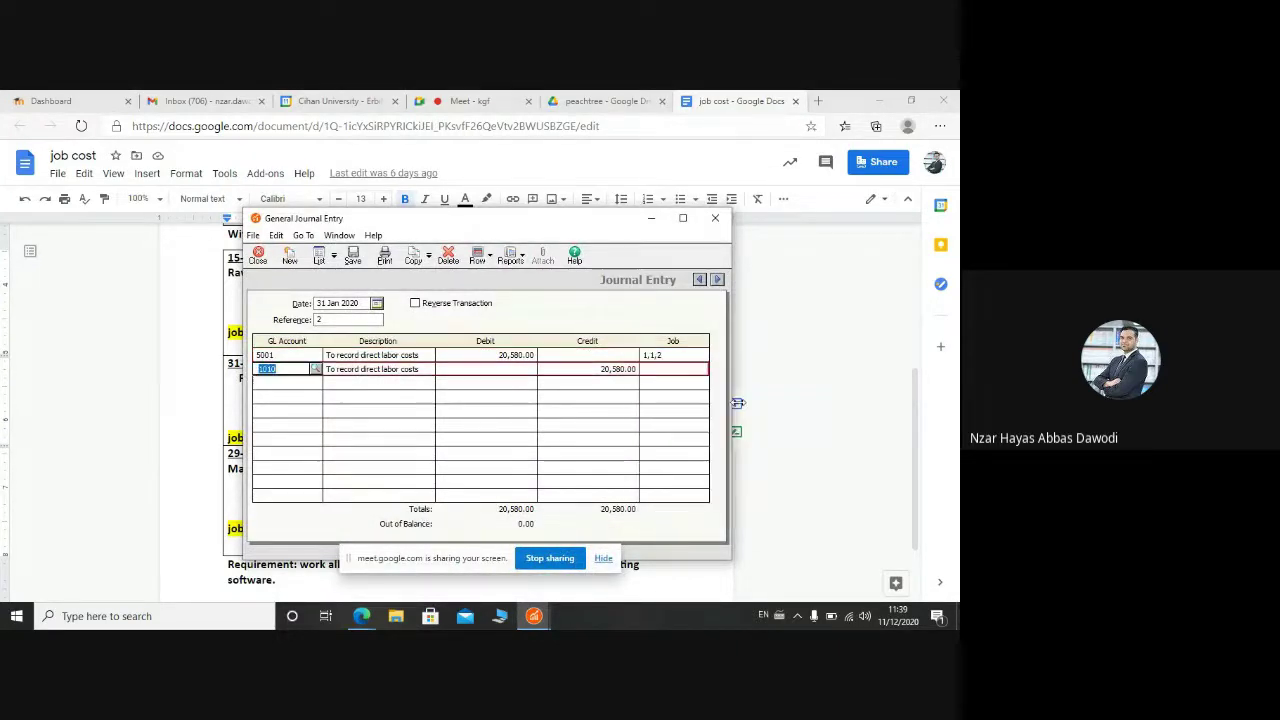
# Step: Charge the cash line to job 1,1,2 too, then save the entry despite the period warning
pyautogui.click(704, 369)
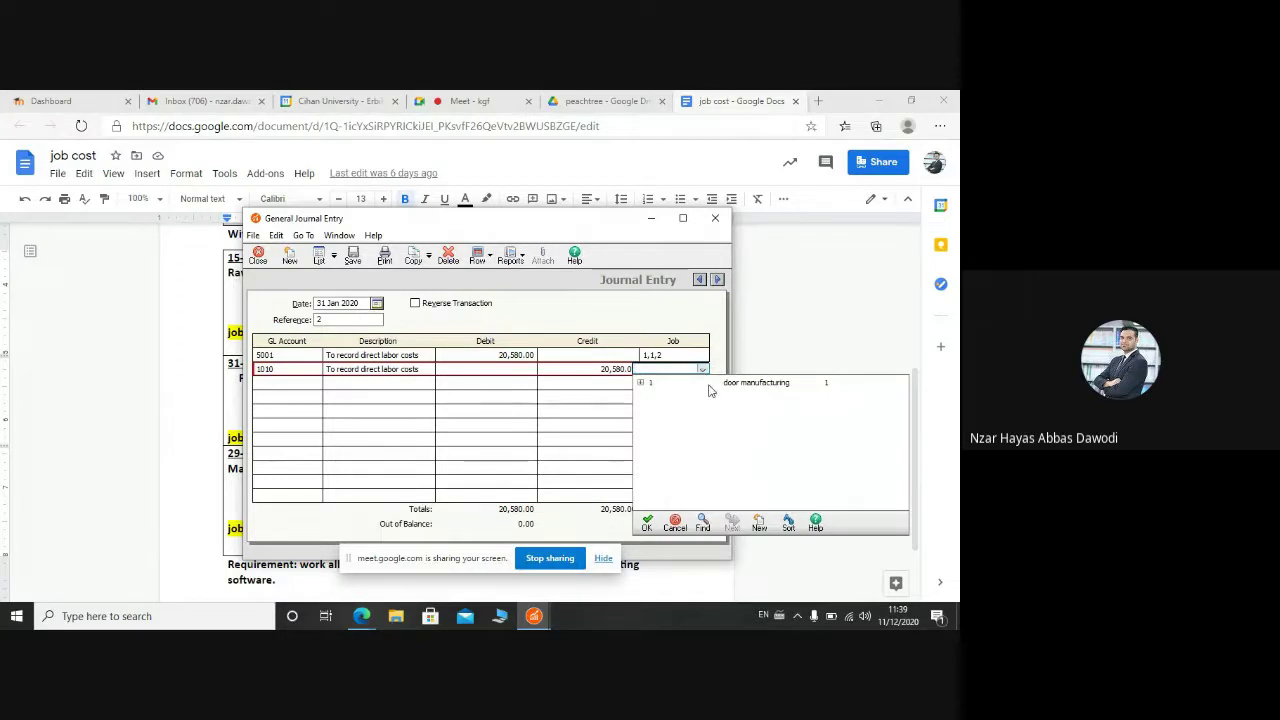
pyautogui.click(709, 383)
pyautogui.click(723, 394)
pyautogui.click(724, 395)
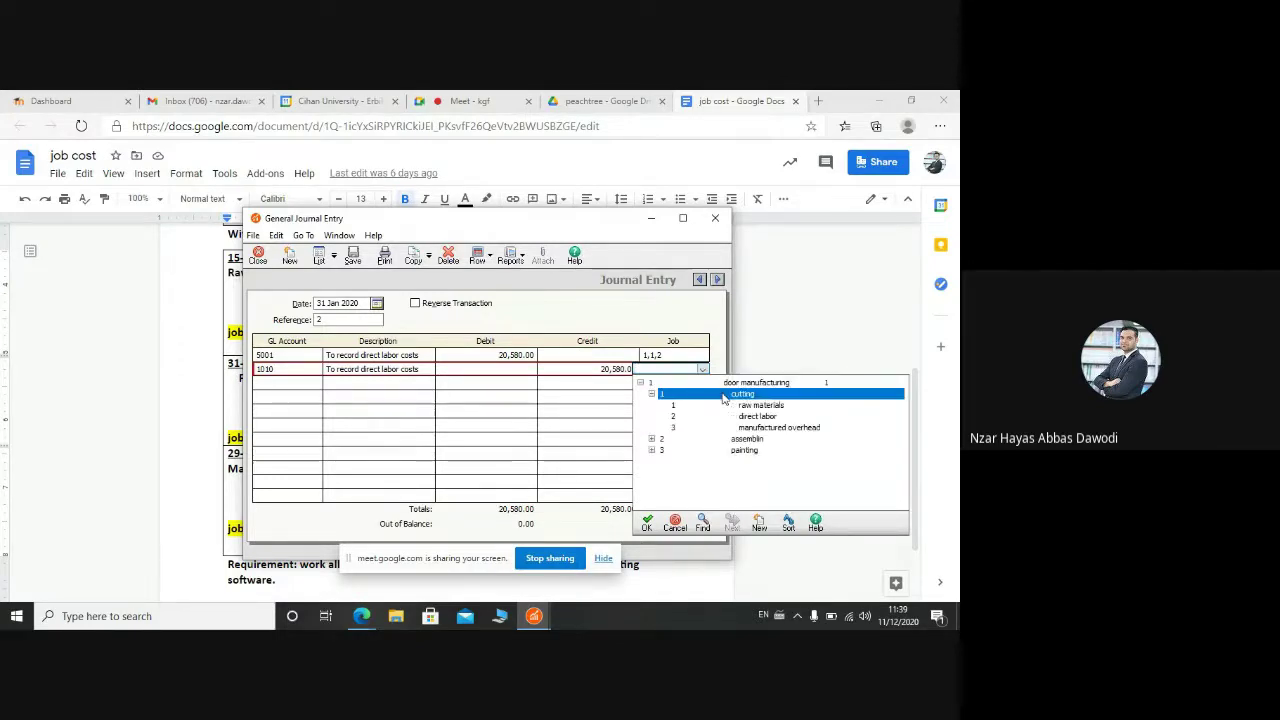
pyautogui.doubleClick(756, 416)
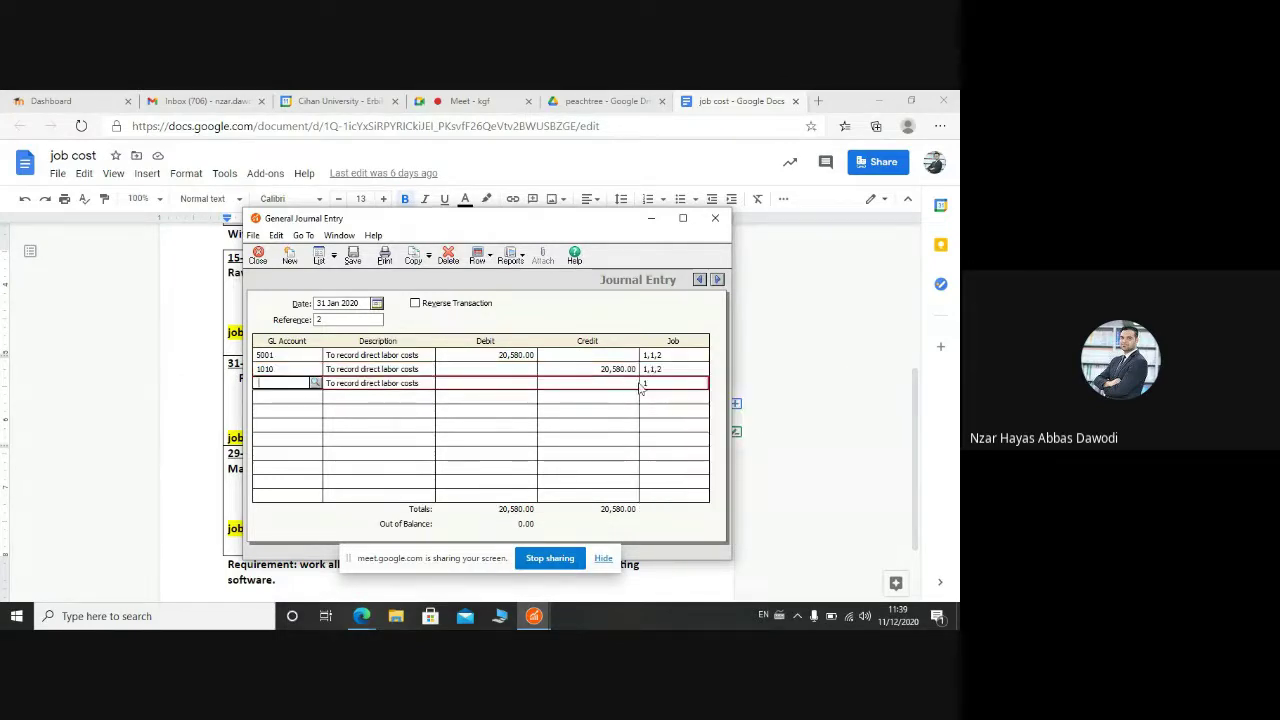
pyautogui.click(350, 260)
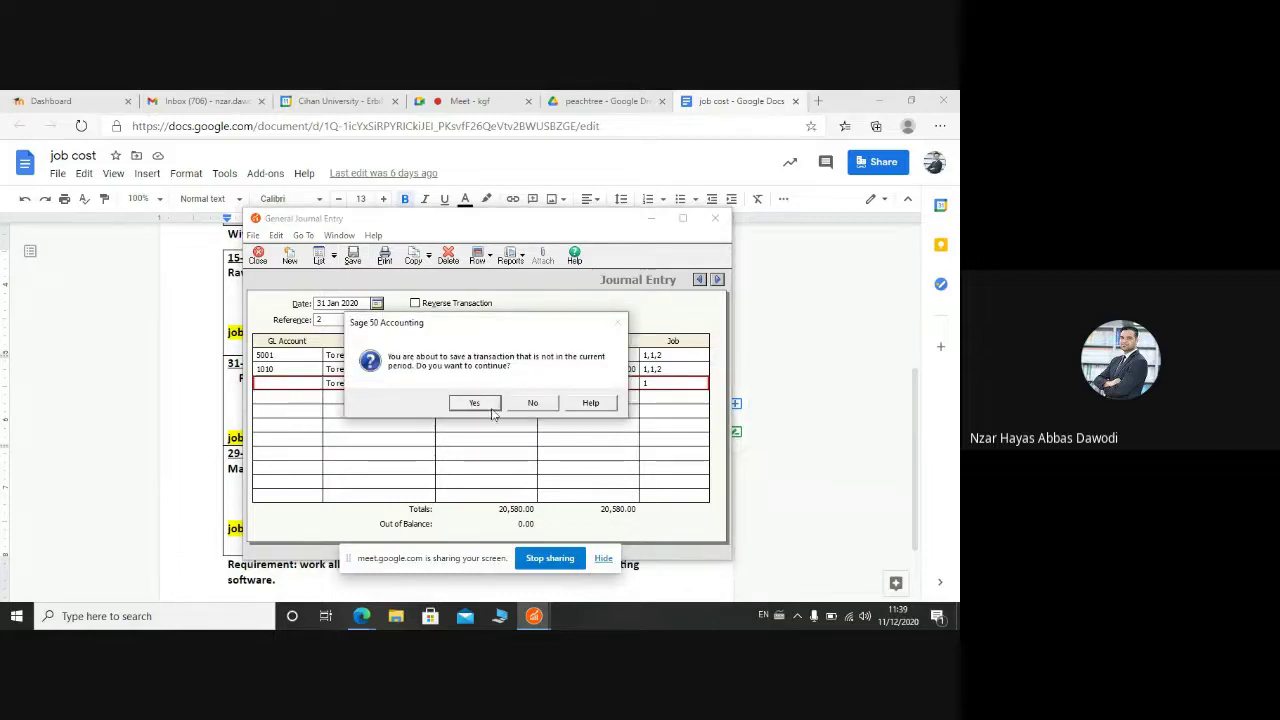
pyautogui.click(491, 408)
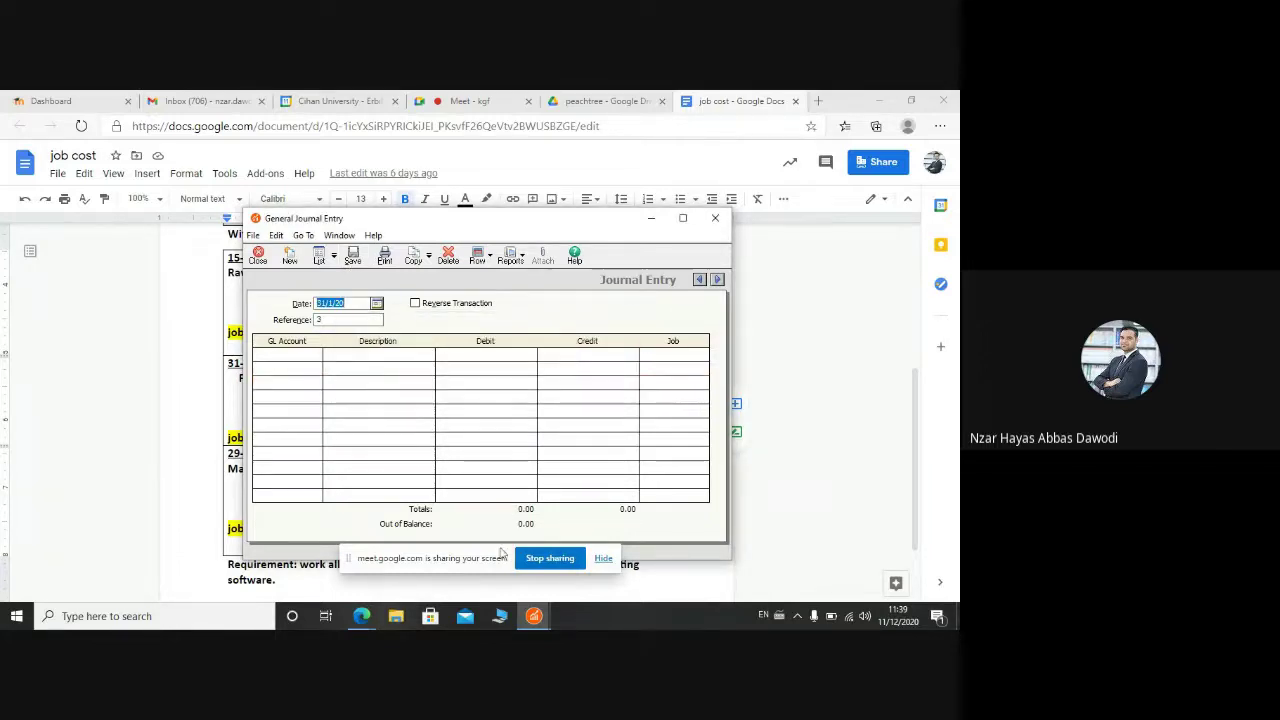
pyautogui.click(358, 618)
# Step: Review the job cost document, close the General Journal Entry window, and return to Sage 50
pyautogui.click(285, 550)
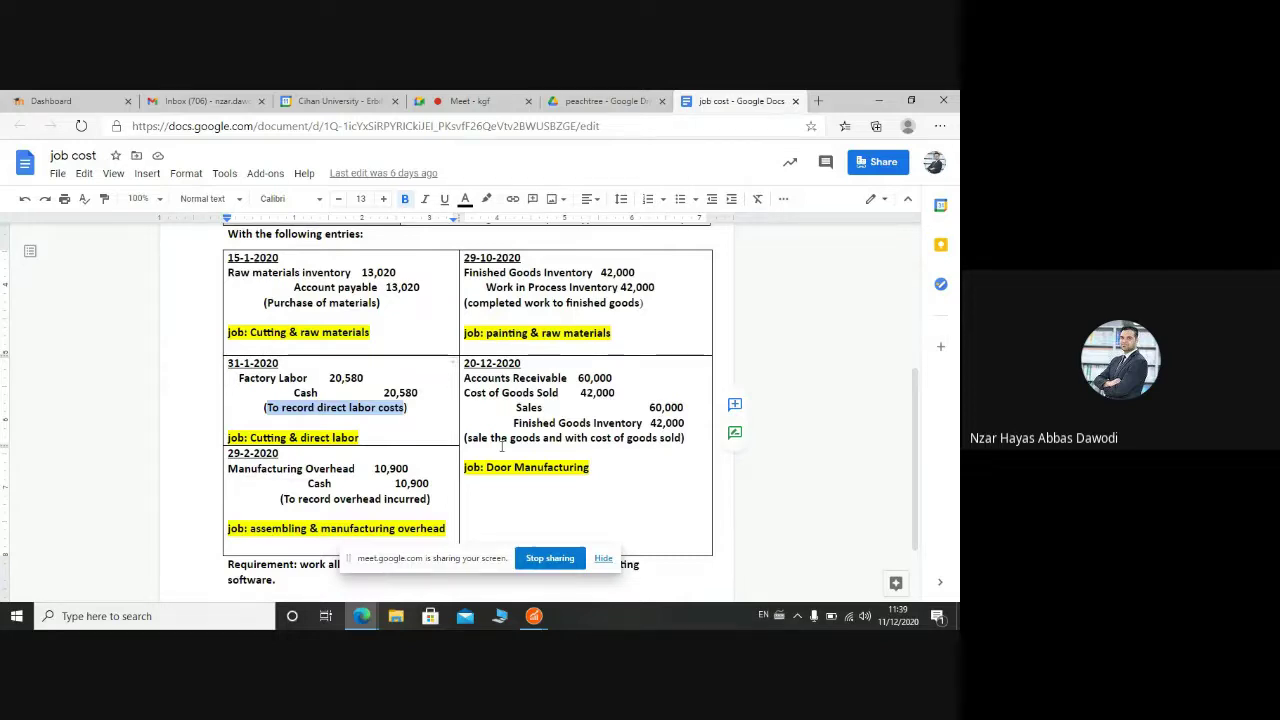
pyautogui.moveTo(533, 615)
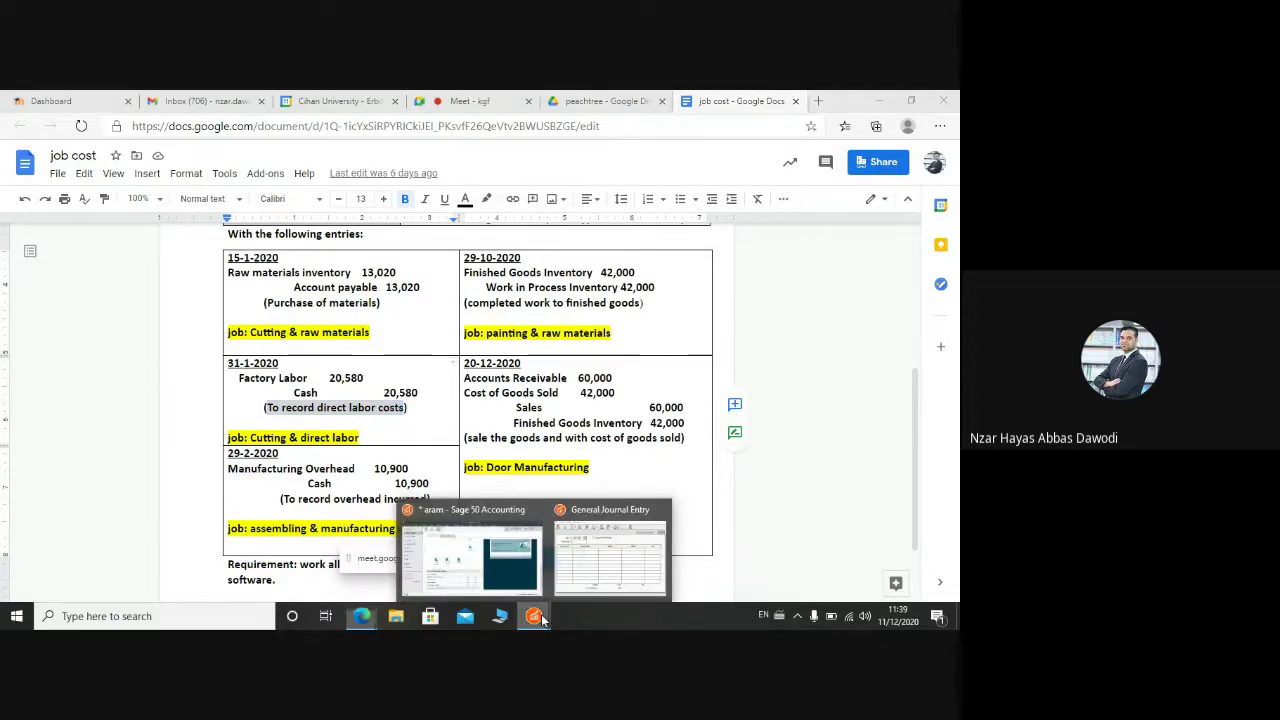
pyautogui.click(575, 583)
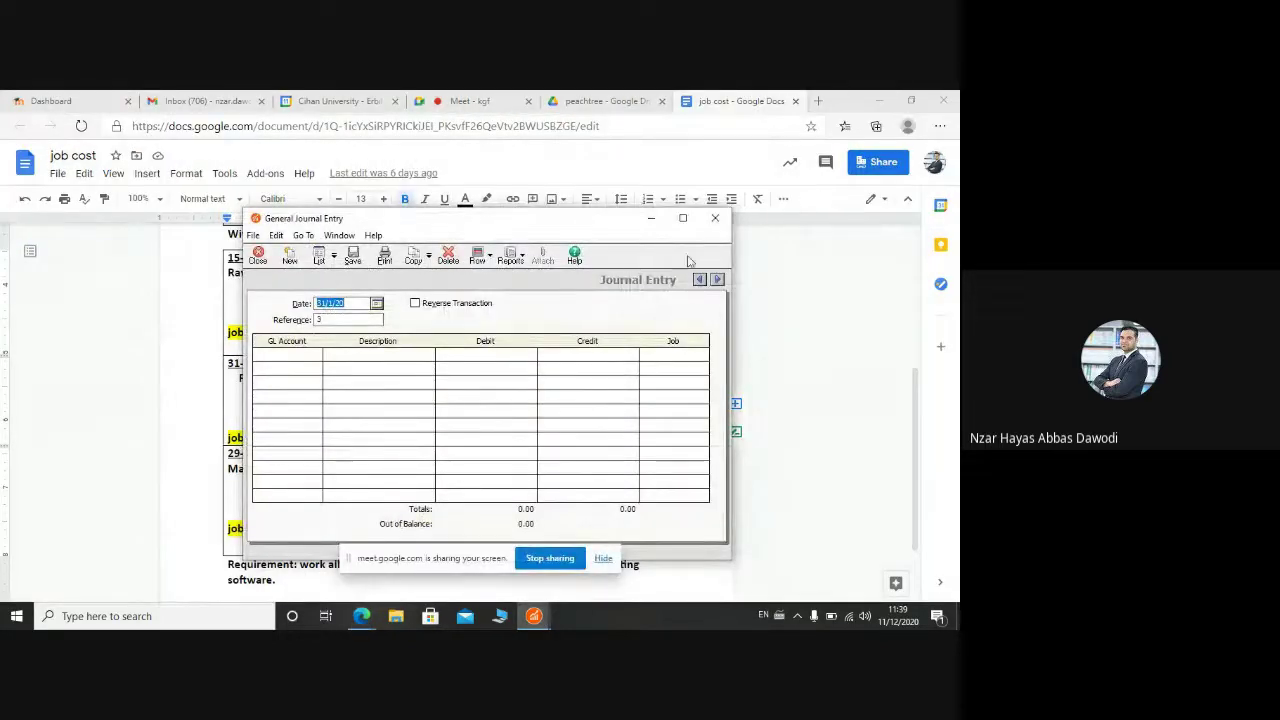
pyautogui.click(712, 220)
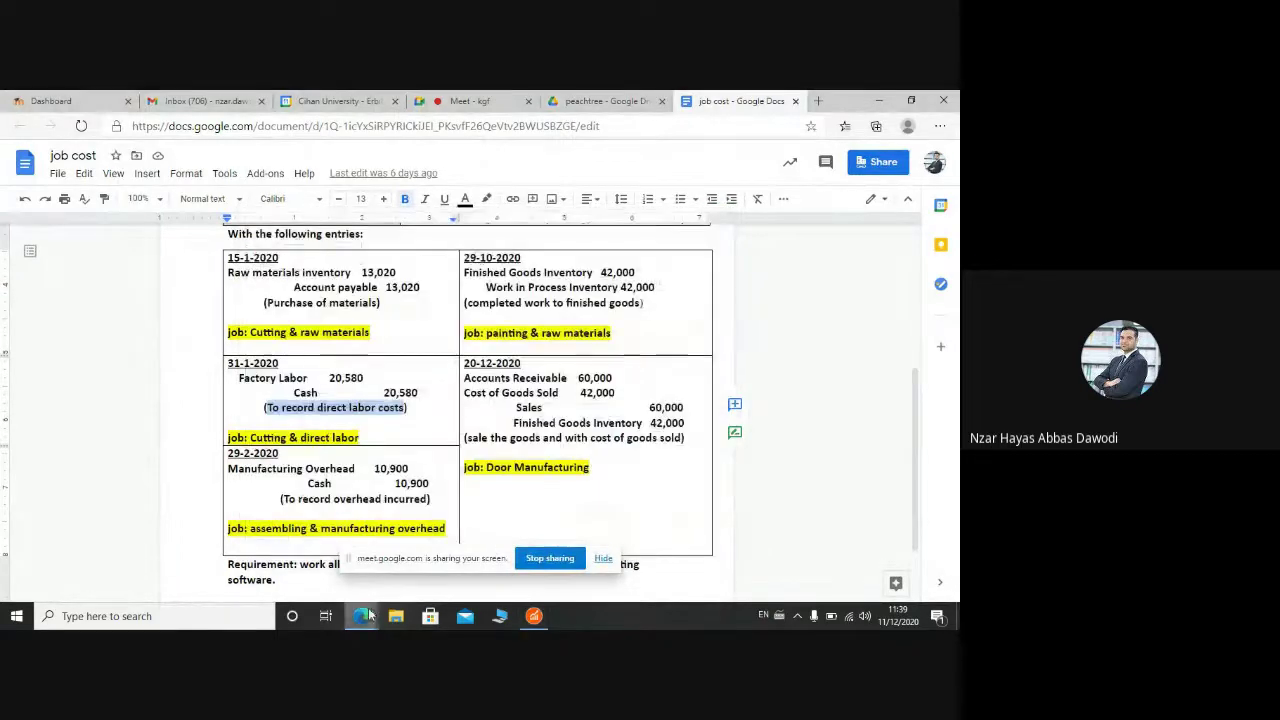
pyautogui.click(534, 616)
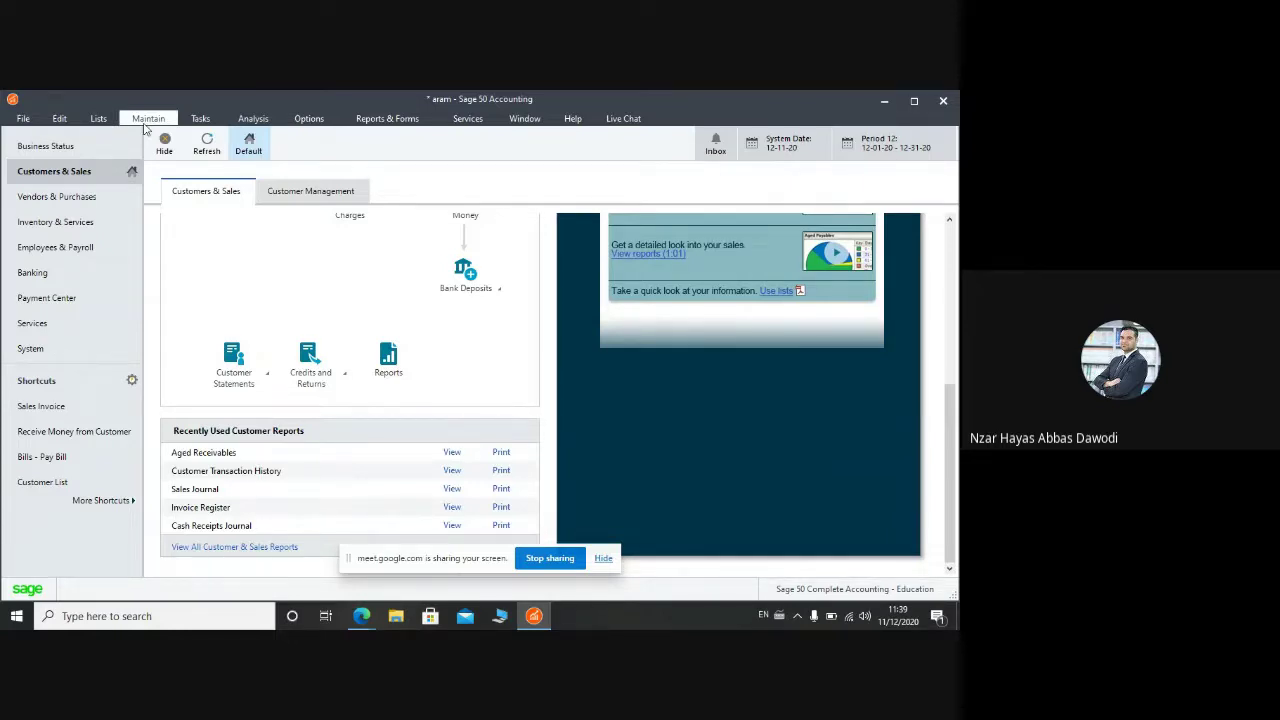
# Step: Open the Jobs list and run its Job Ledger report, totalling 33,600.00
pyautogui.click(98, 118)
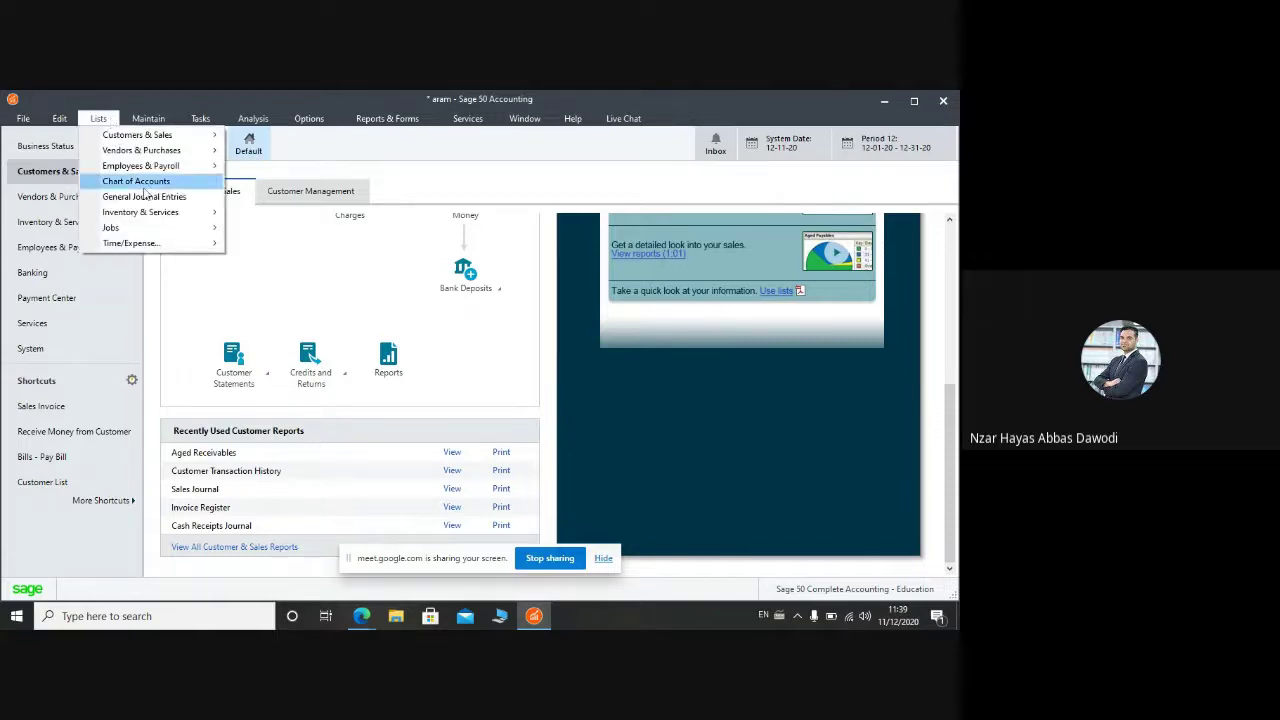
pyautogui.moveTo(183, 230)
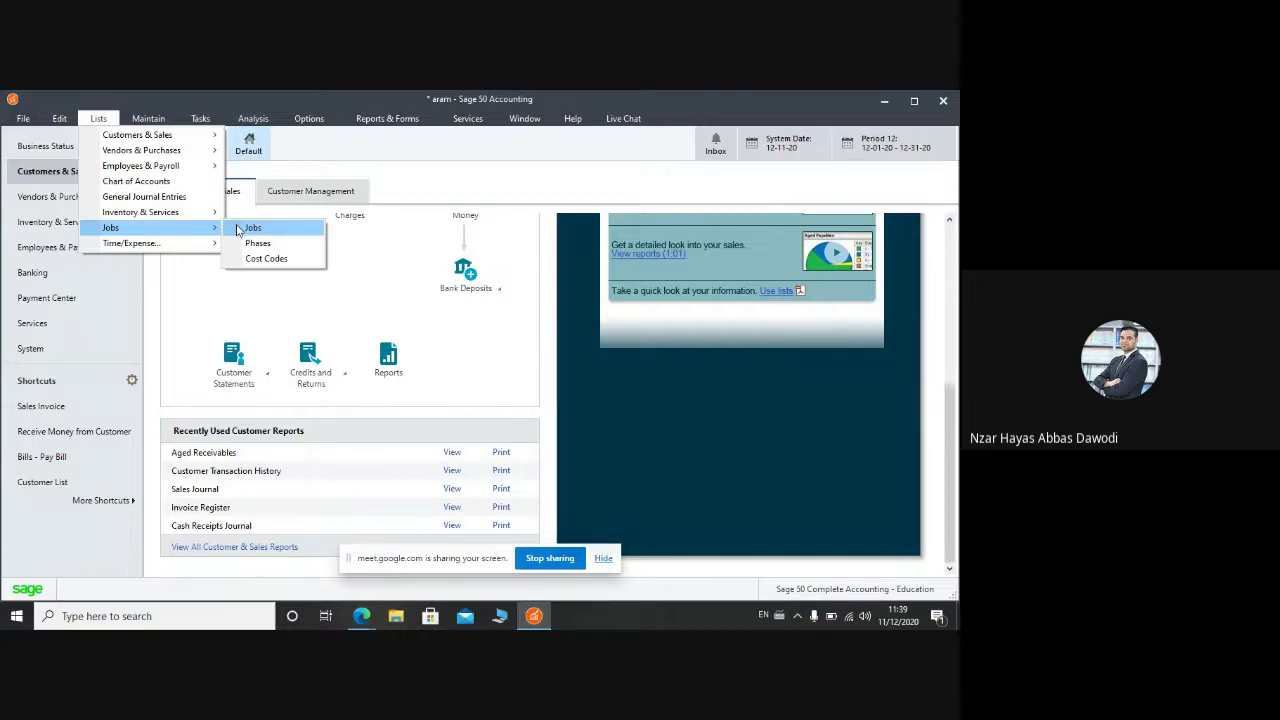
pyautogui.click(240, 230)
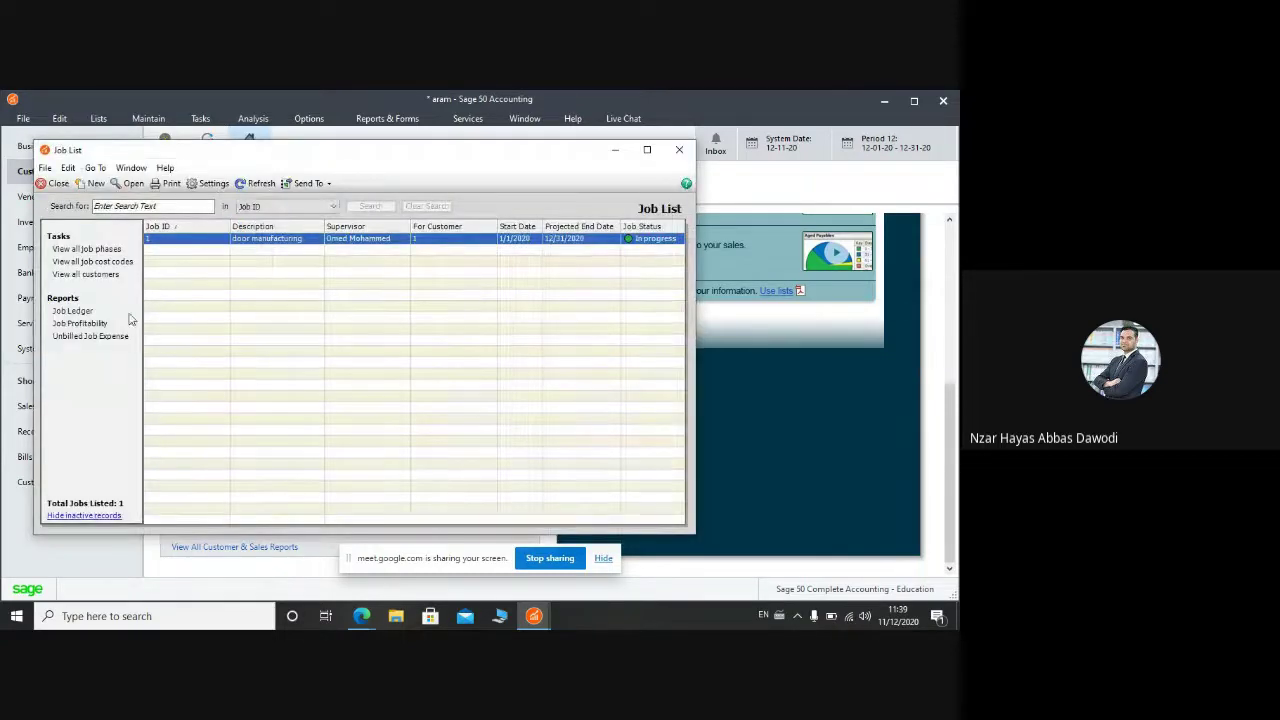
pyautogui.click(89, 315)
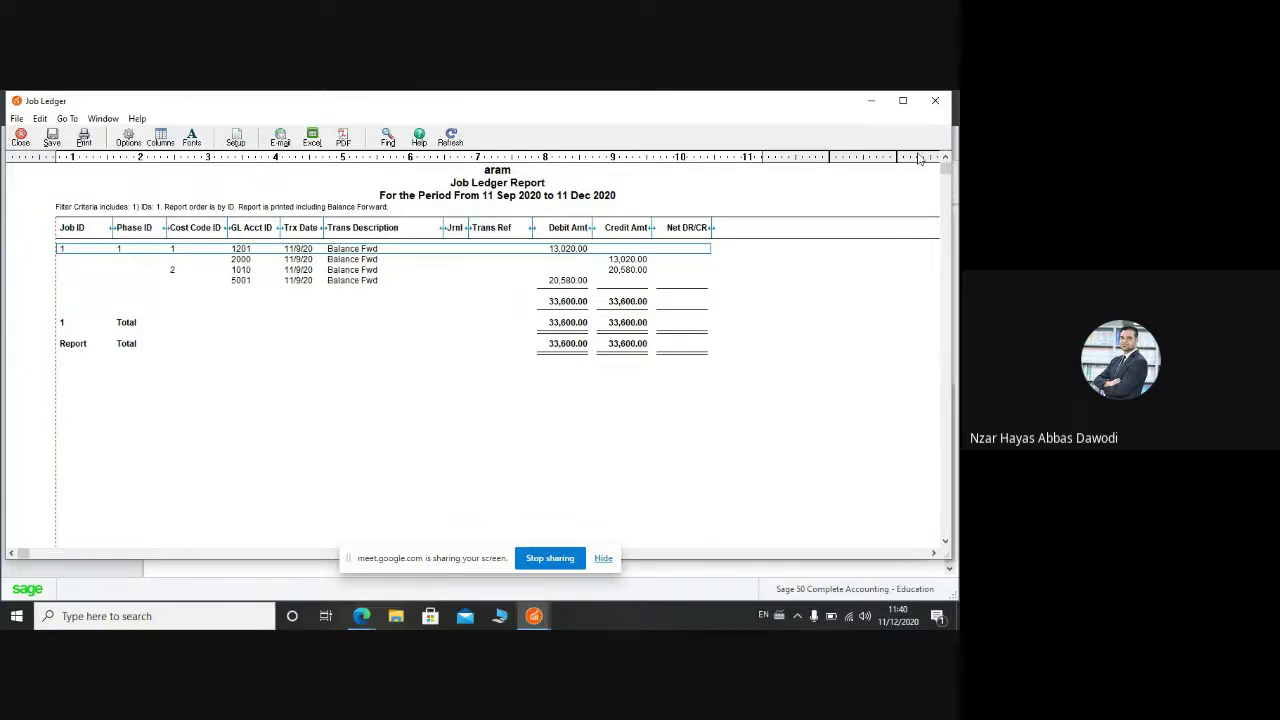
# Step: Close the Job Ledger report and Job List windows, then minimize and restore Sage 50
pyautogui.click(935, 100)
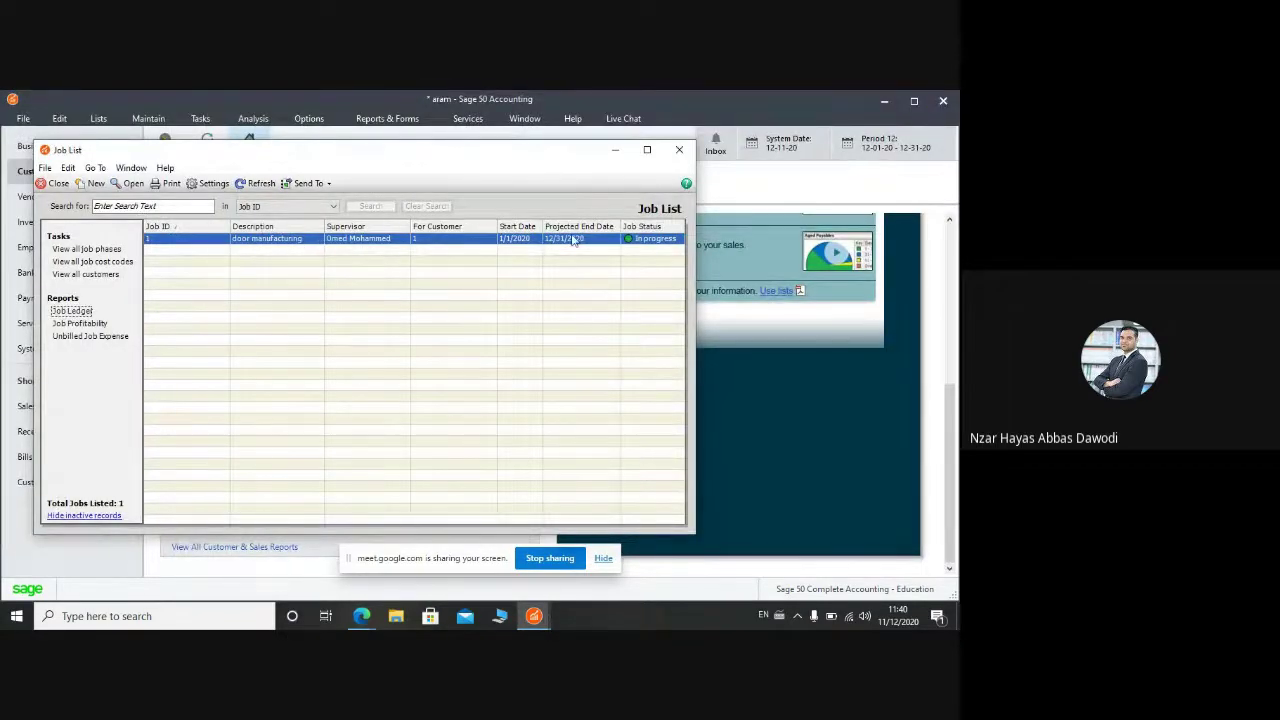
pyautogui.click(678, 151)
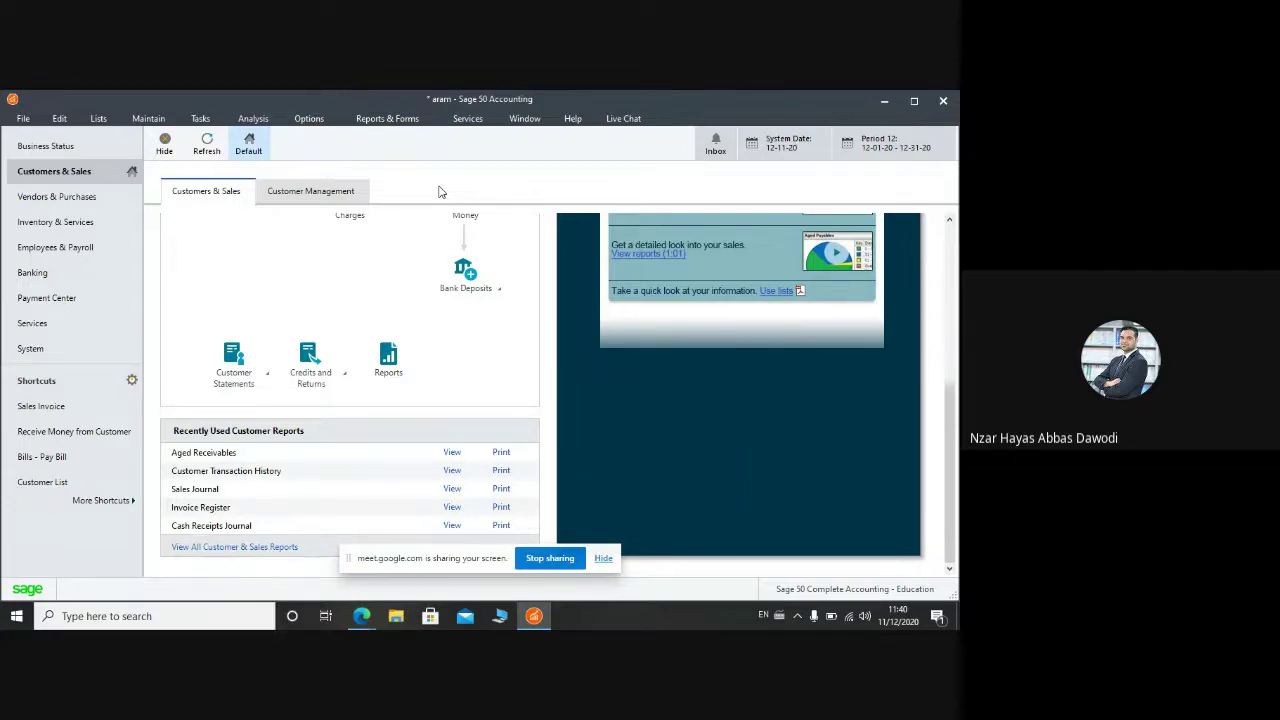
pyautogui.click(532, 615)
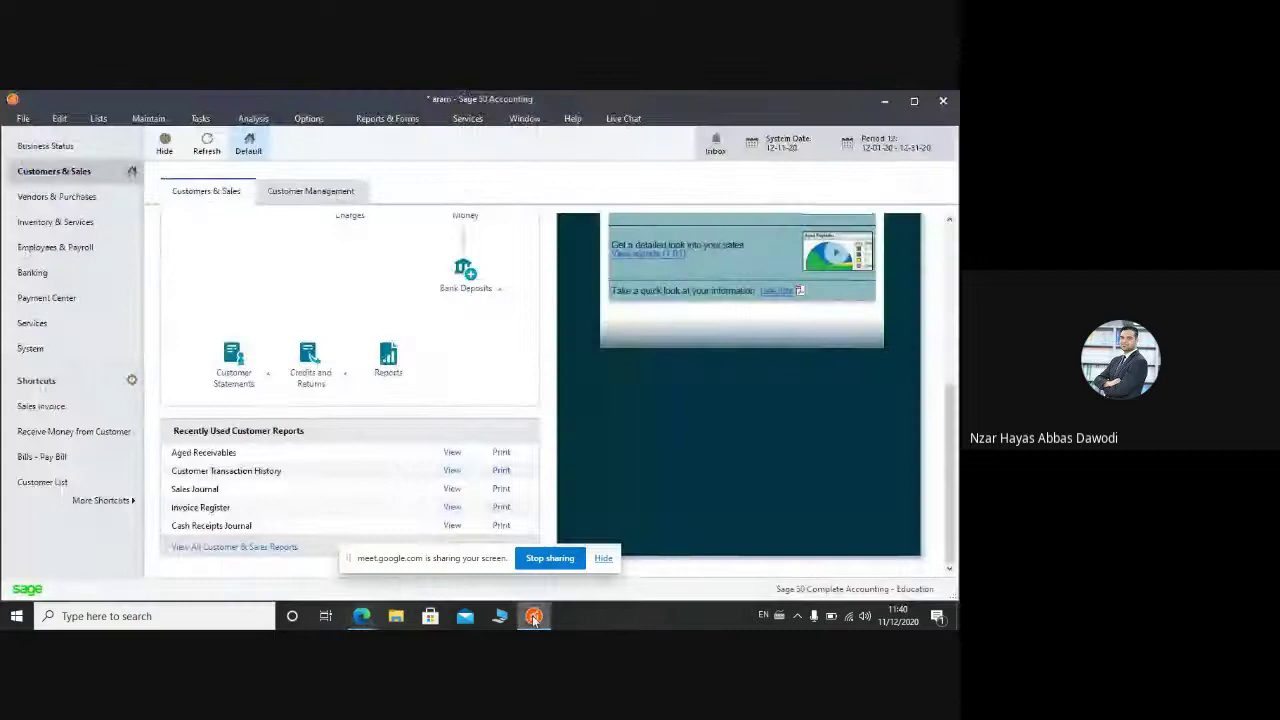
pyautogui.click(532, 615)
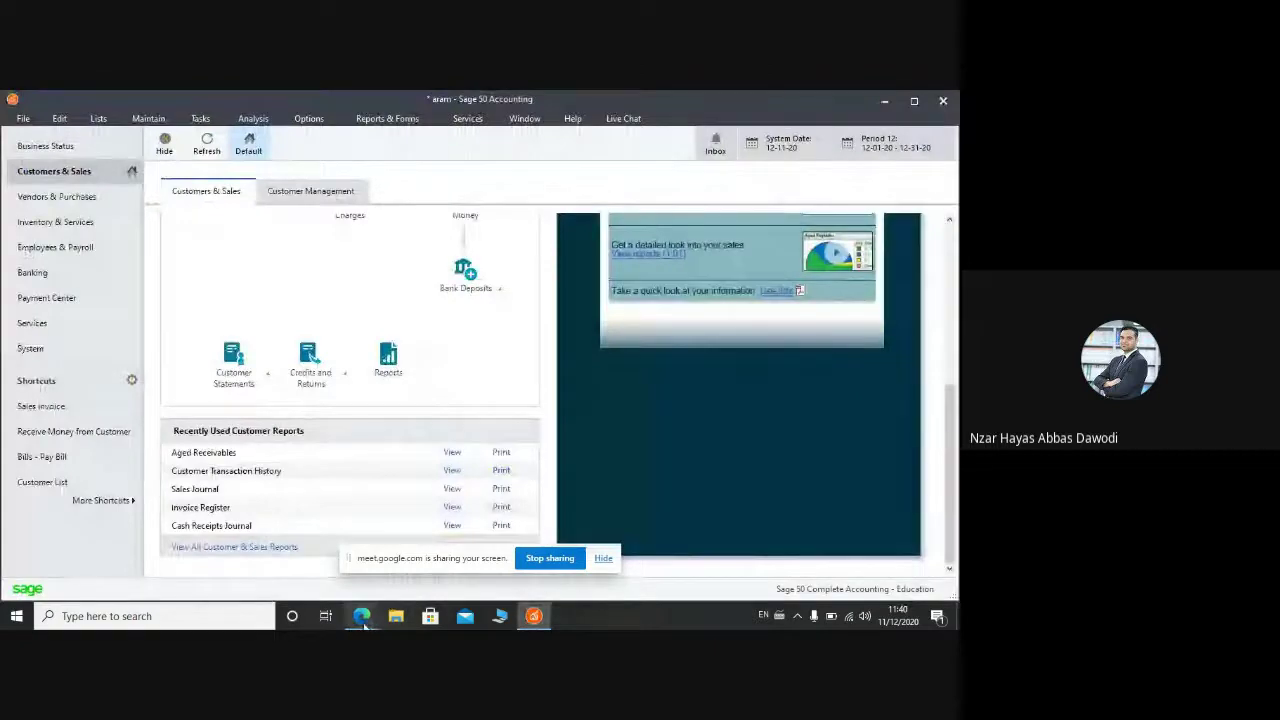
pyautogui.moveTo(360, 618)
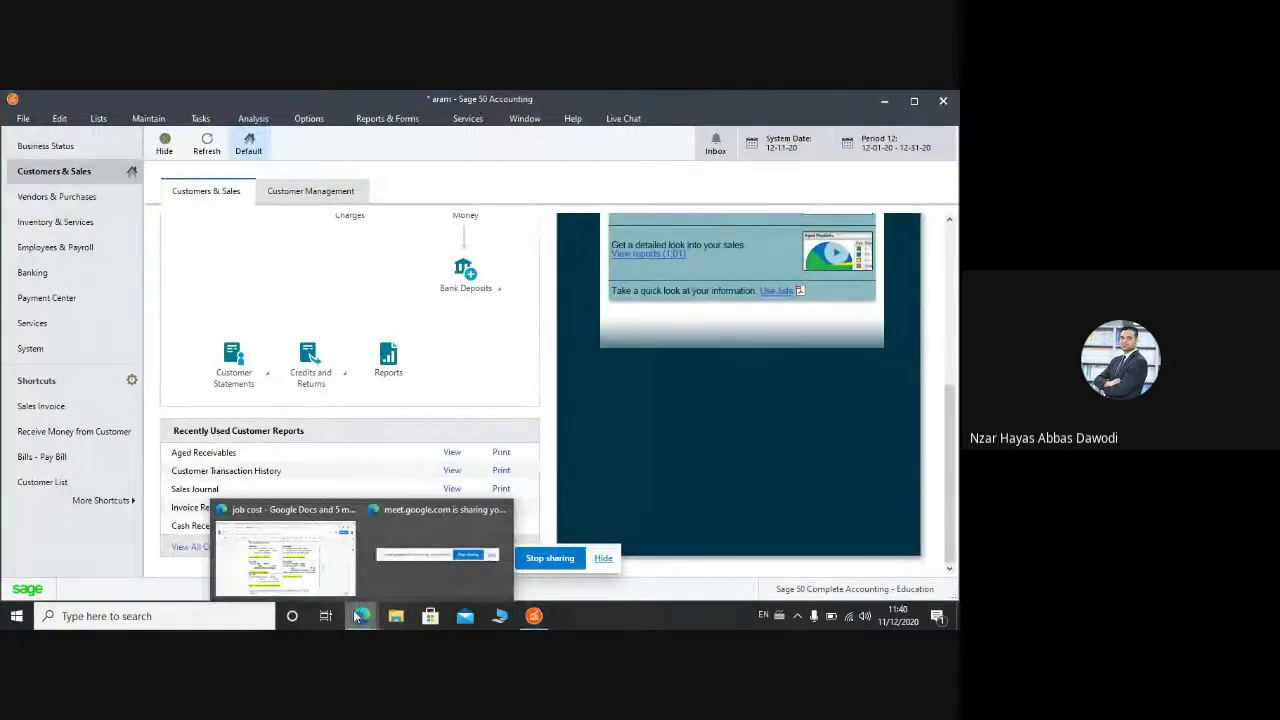